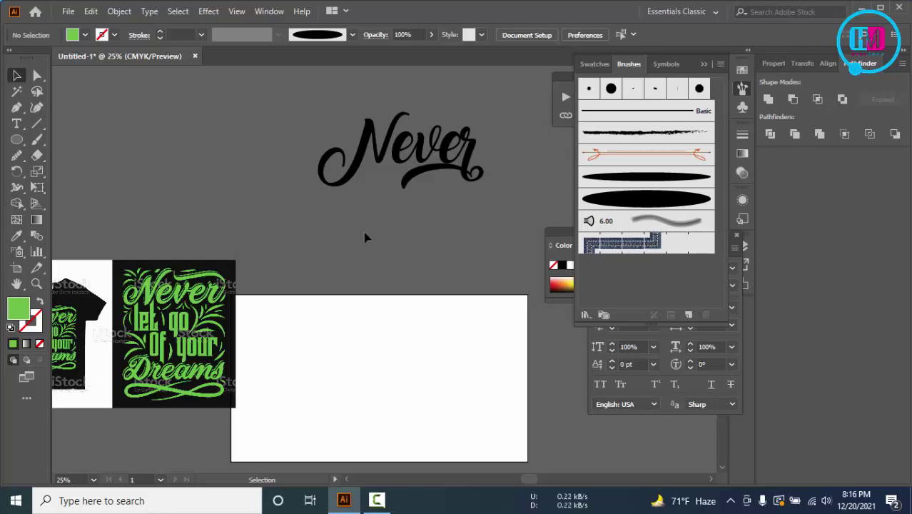
- Duplicate 'Never' below the original and retype the copy as 'let go'
click(376, 501)
click(376, 502)
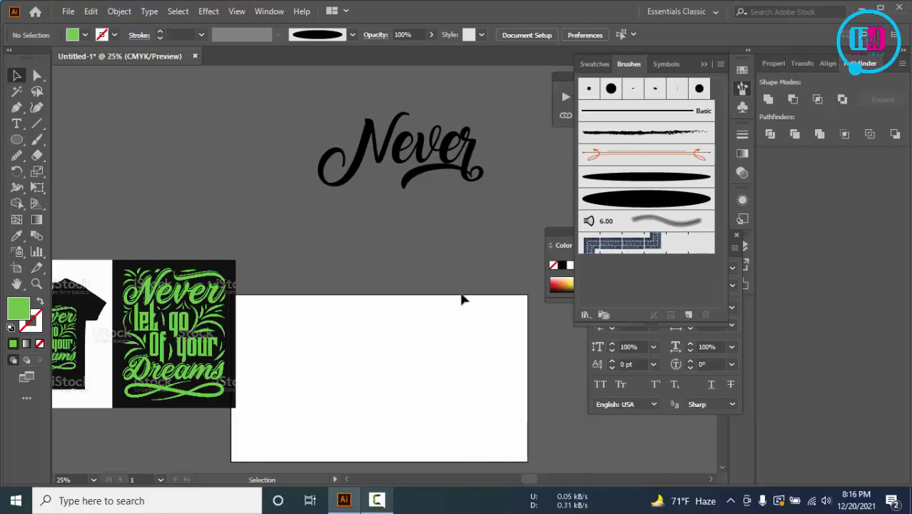
click(441, 174)
drag(441, 175, 423, 250)
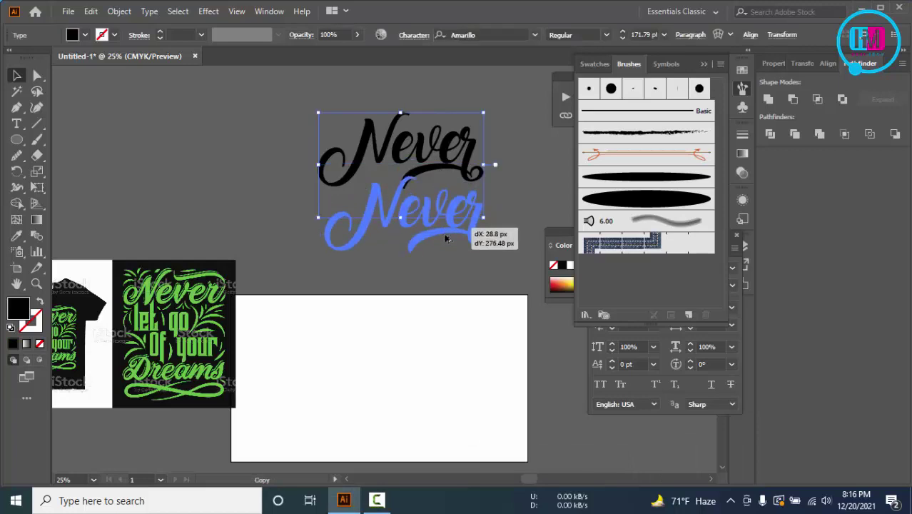
key(t)
double_click(425, 249)
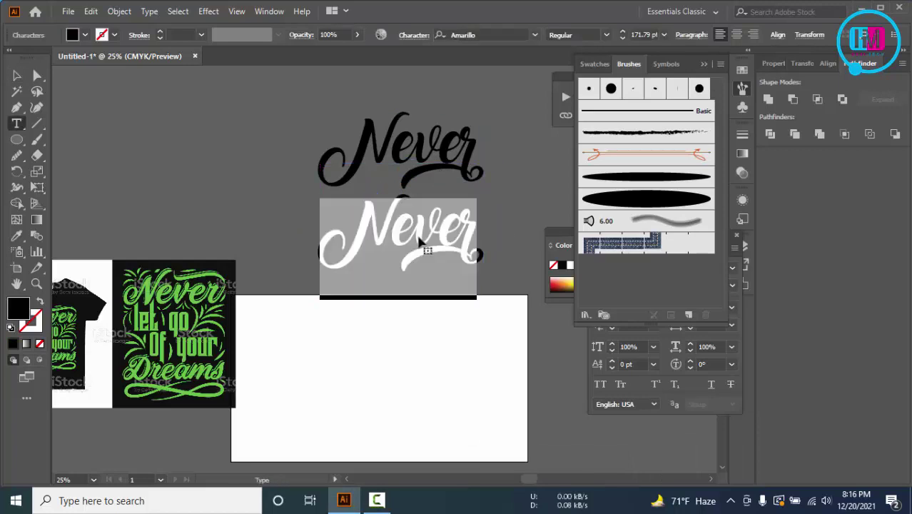
text(let go)
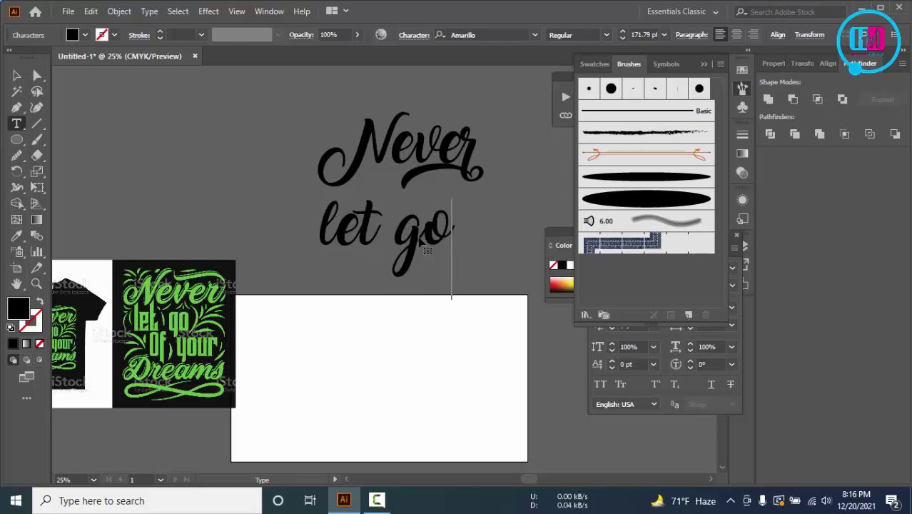
click(16, 75)
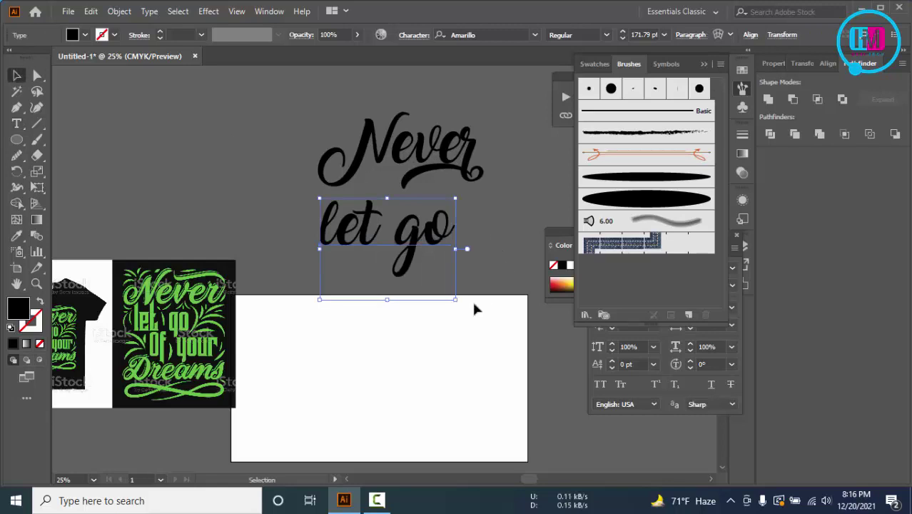
- Scale 'let go' smaller and position it directly beneath 'Never'
drag(457, 303, 430, 281)
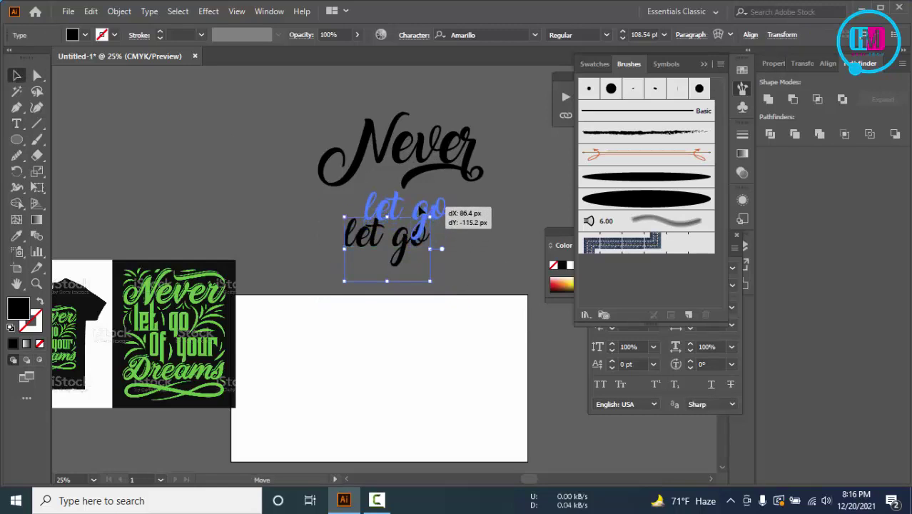
drag(400, 237, 414, 205)
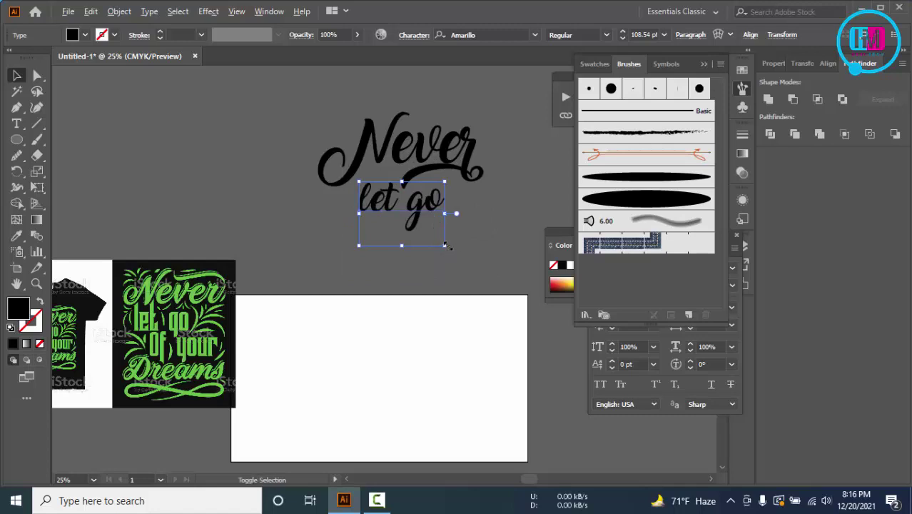
drag(446, 244, 454, 251)
drag(437, 213, 442, 234)
mouse_move(457, 269)
mouse_down()
mouse_move(471, 278)
mouse_move(457, 266)
mouse_up()
drag(439, 227, 435, 218)
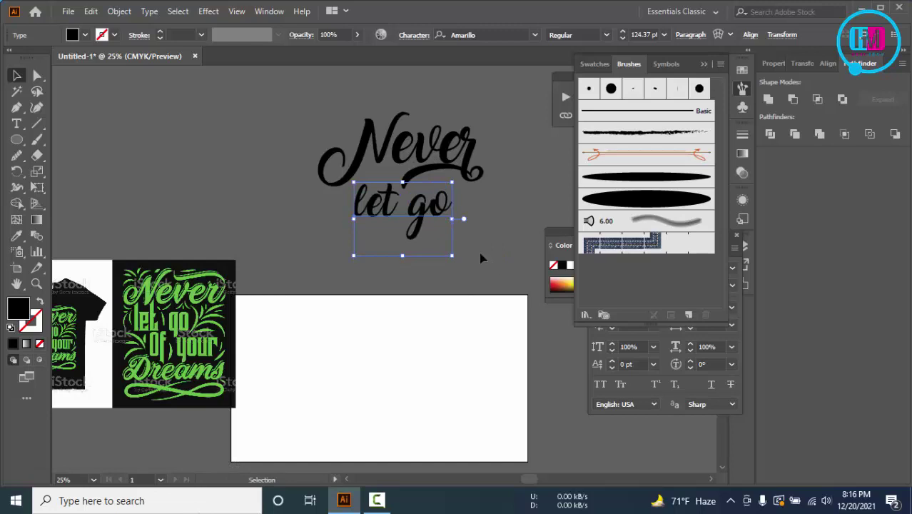
click(460, 271)
- Duplicate 'let go' below it and retype the copy as 'of your'
scroll(460, 271, down, 1)
drag(404, 214, 419, 249)
double_click(418, 243)
text(of)
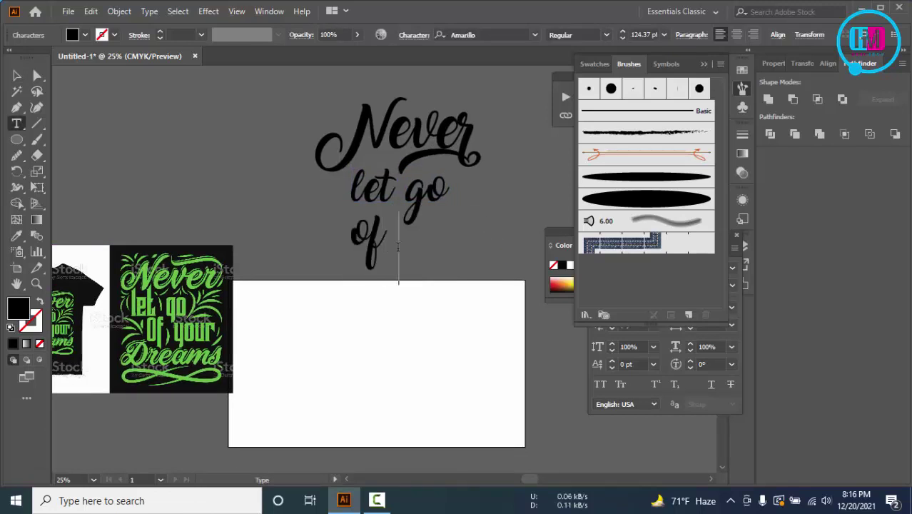
text( you)
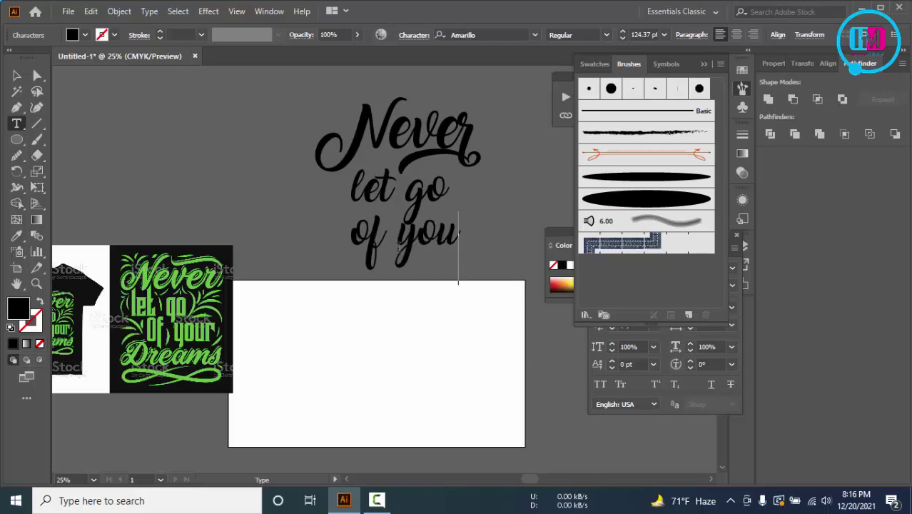
text(r)
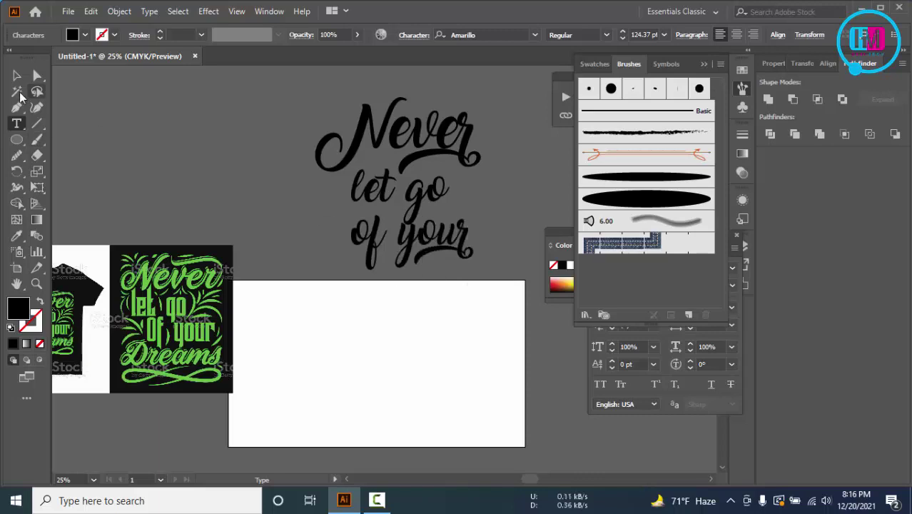
key(Escape)
- Set the 'of your' line to the AmarilloUSAF font, making it read 'OF YOUR'
click(481, 34)
key(Down)
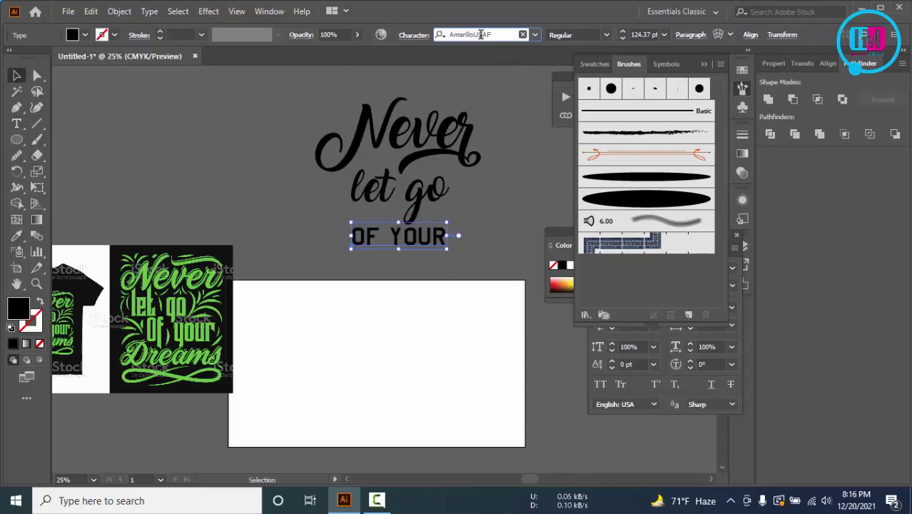
key(Down)
key(Up)
key(Down)
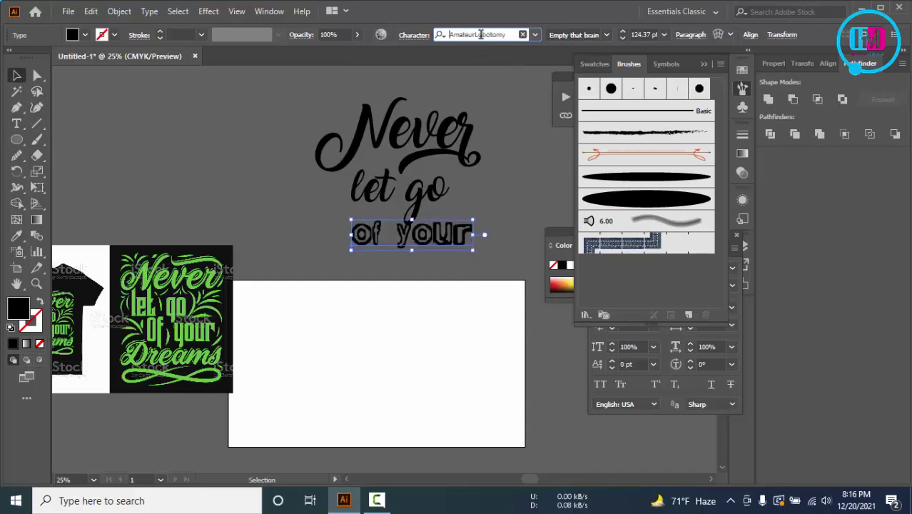
key(Up)
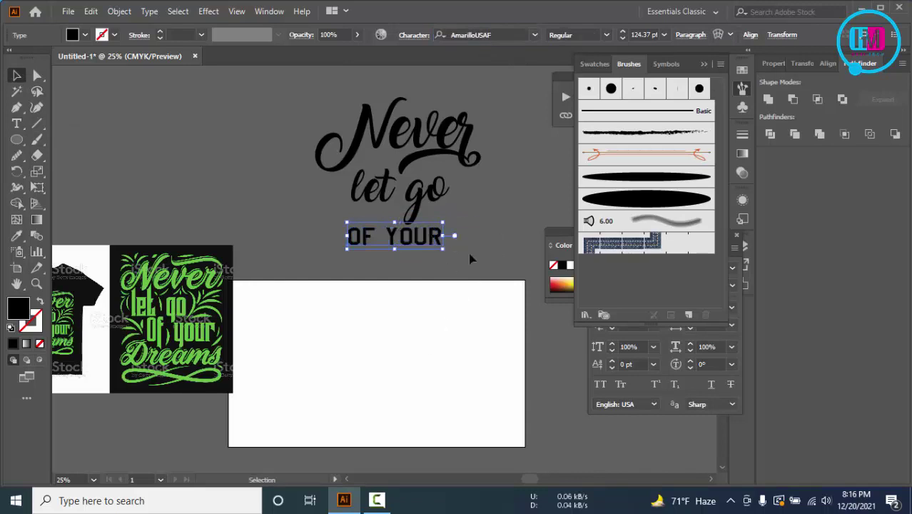
click(445, 265)
- Duplicate 'Never' below 'OF YOUR' and retype it as 'Dreams' with a capital D
mouse_move(438, 172)
mouse_down()
mouse_move(426, 255)
mouse_move(446, 312)
mouse_up()
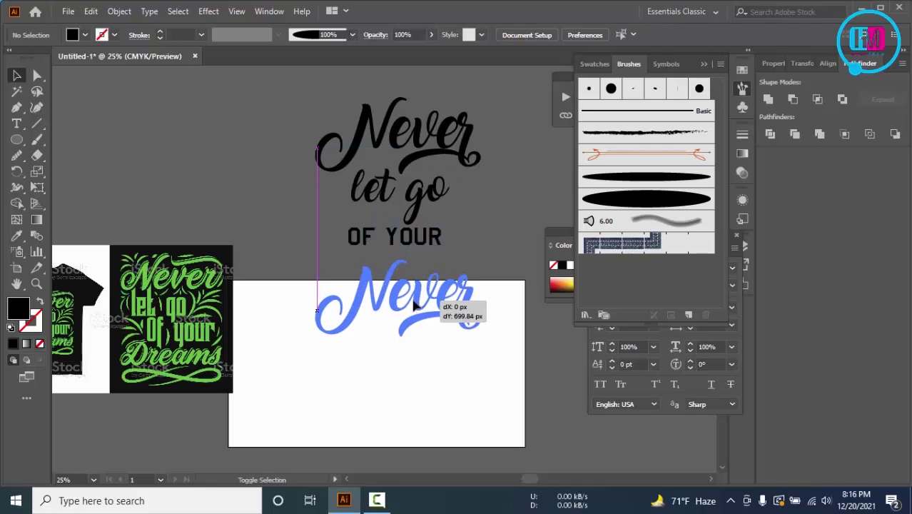
double_click(413, 300)
text(dre)
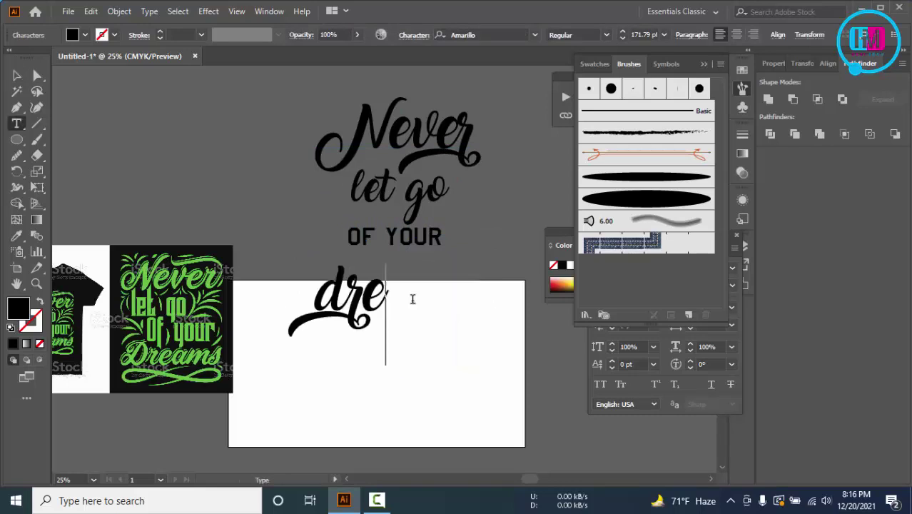
text(ams)
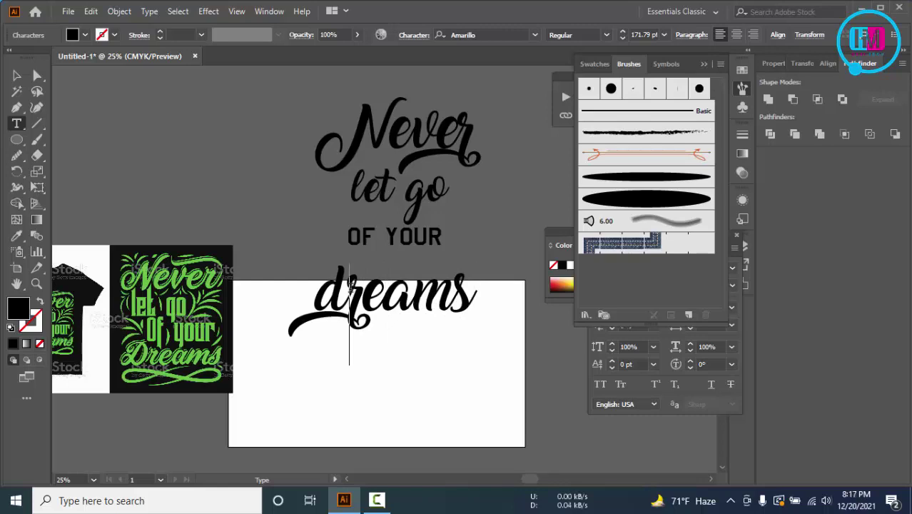
click(350, 287)
key(BackSpace)
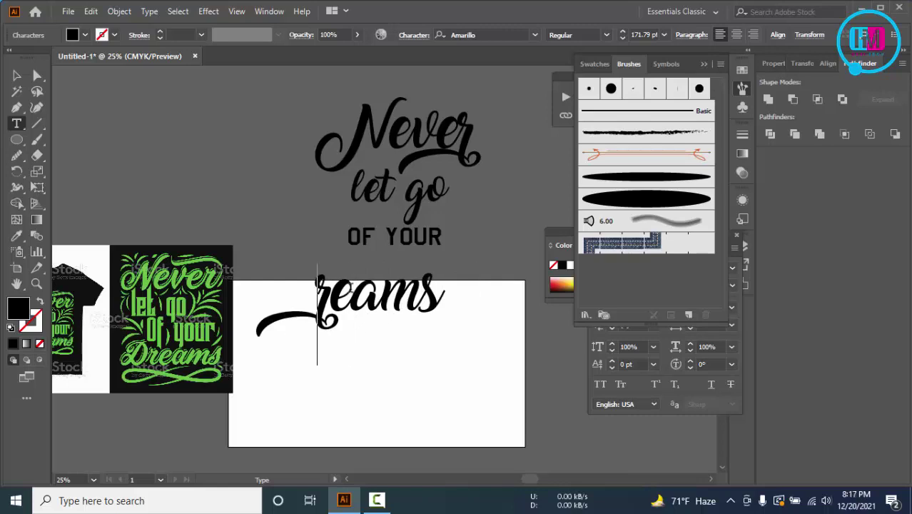
text(D)
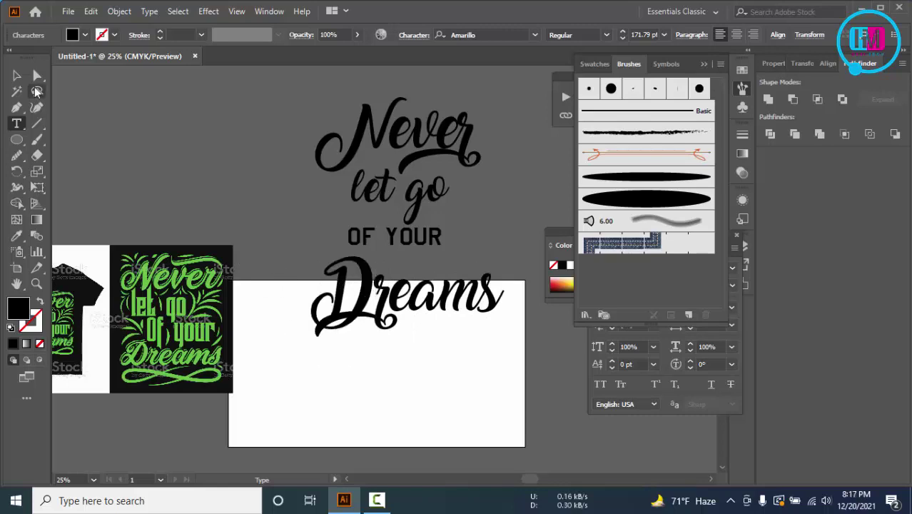
click(17, 75)
click(300, 178)
- Select all four lines, move them up together, and reselect 'Never'
click(450, 145)
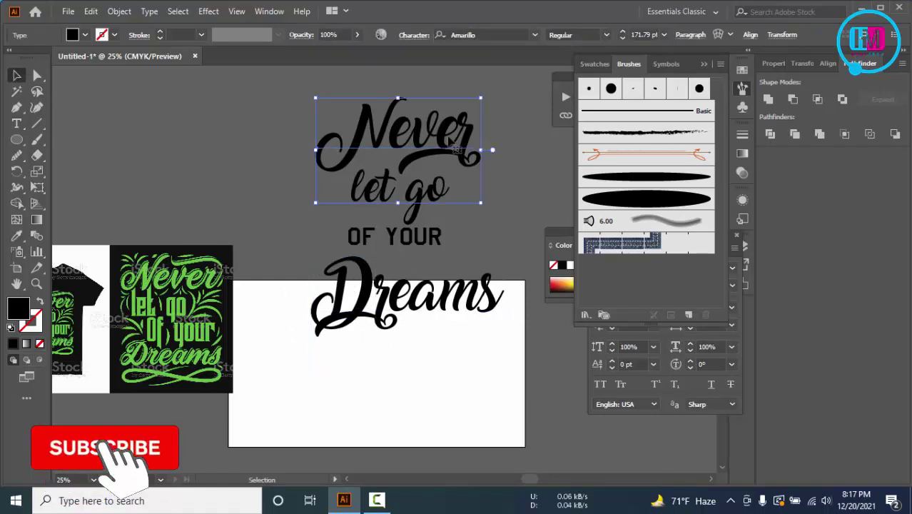
key(ctrl+plus)
click(277, 105)
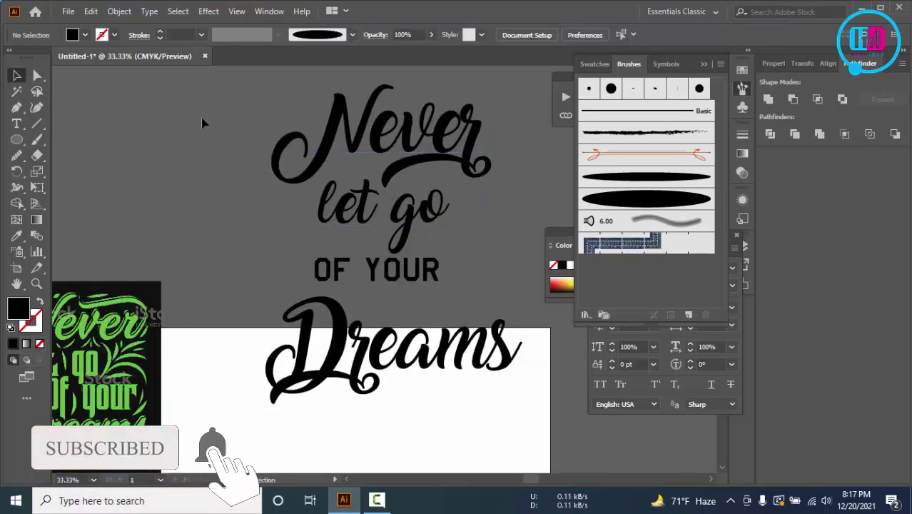
mouse_move(202, 117)
mouse_down()
mouse_move(485, 405)
mouse_move(476, 379)
mouse_up()
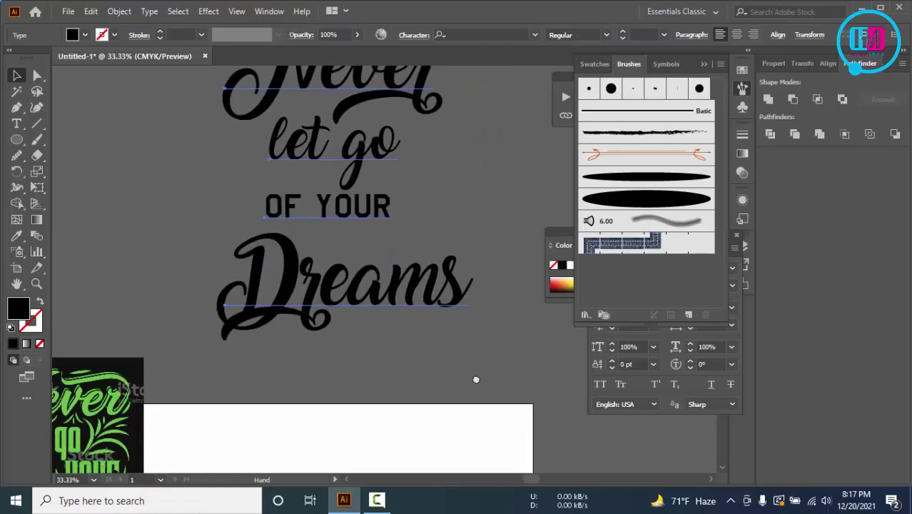
key(ctrl+minus)
key(ctrl+minus)
click(239, 305)
key(ctrl+plus)
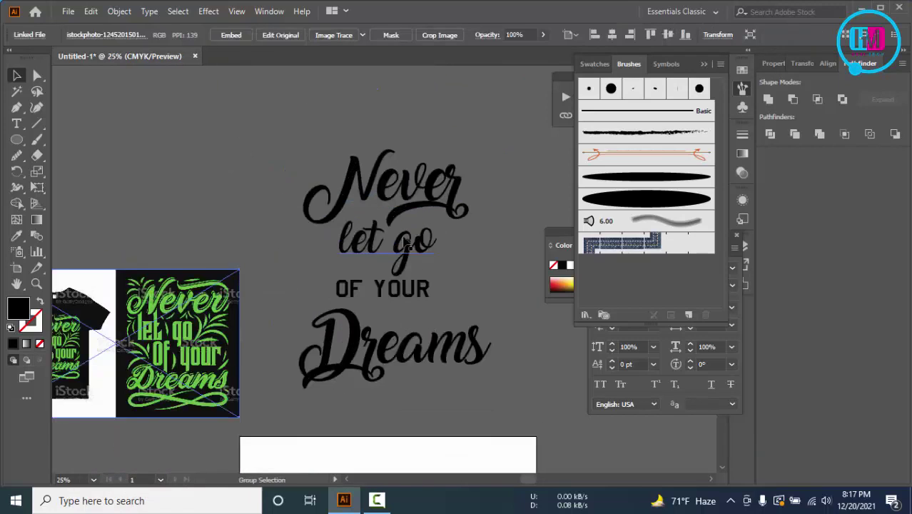
click(485, 215)
click(420, 217)
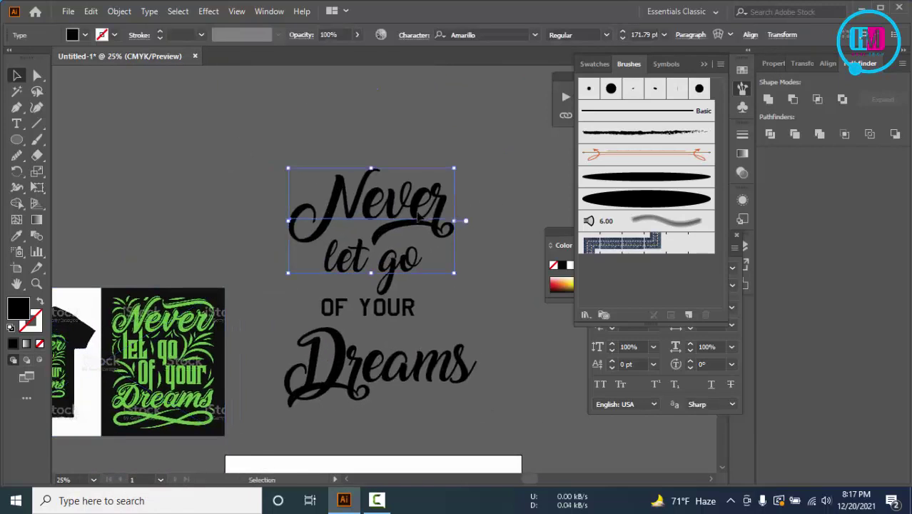
- Try Object > Expand on 'Never', cancel it, and reselect the lettering
click(120, 11)
click(187, 164)
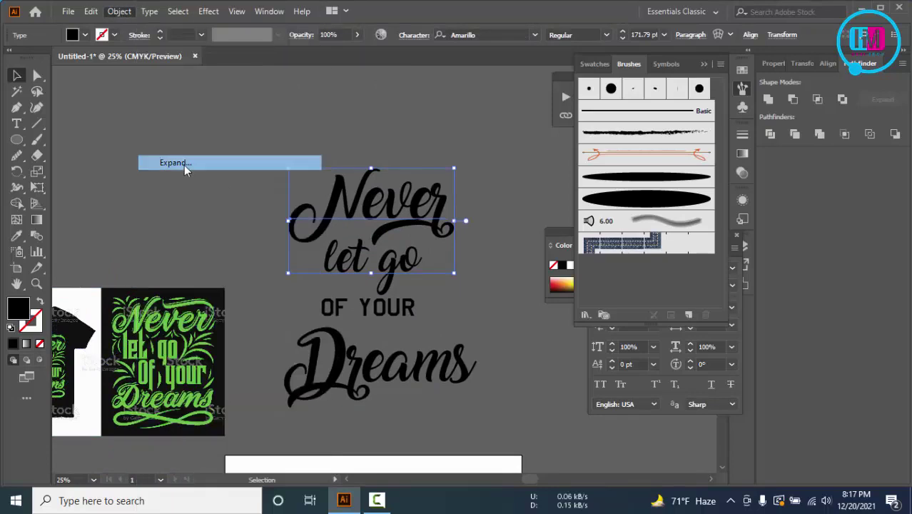
click(473, 325)
click(560, 86)
click(428, 207)
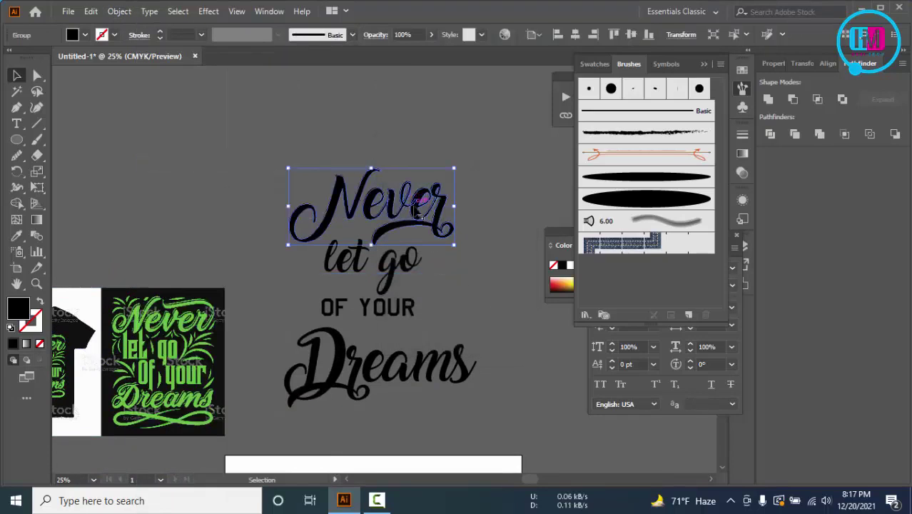
key(ctrl+plus)
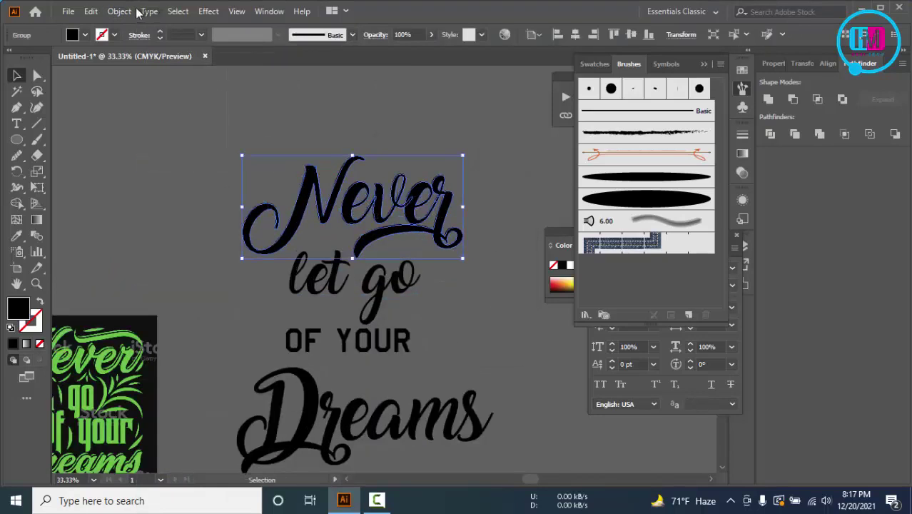
- Apply a 7 px Offset Path around 'Never' with Preview on
click(123, 11)
mouse_move(235, 323)
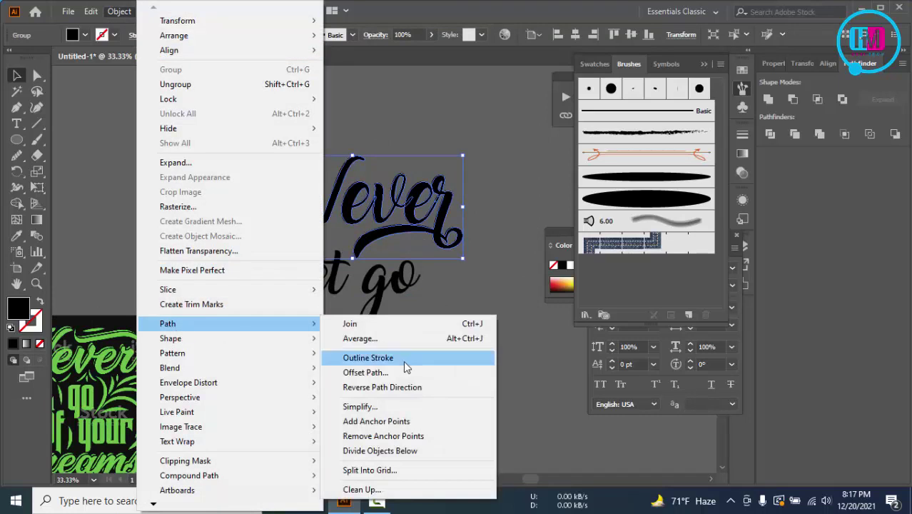
click(371, 372)
click(582, 276)
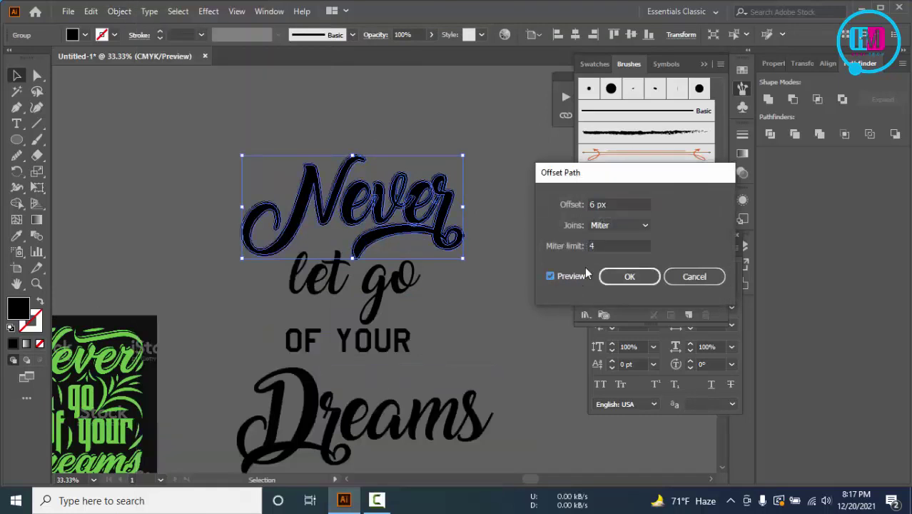
key(Up)
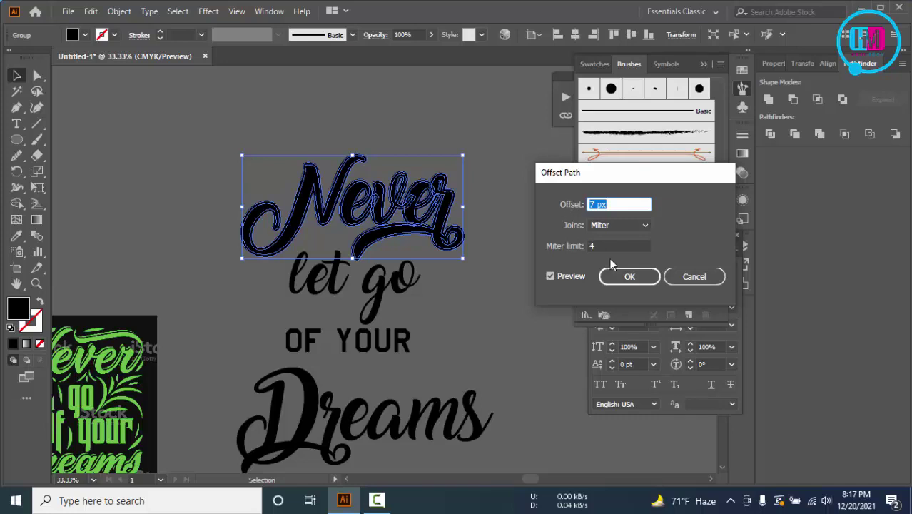
click(620, 276)
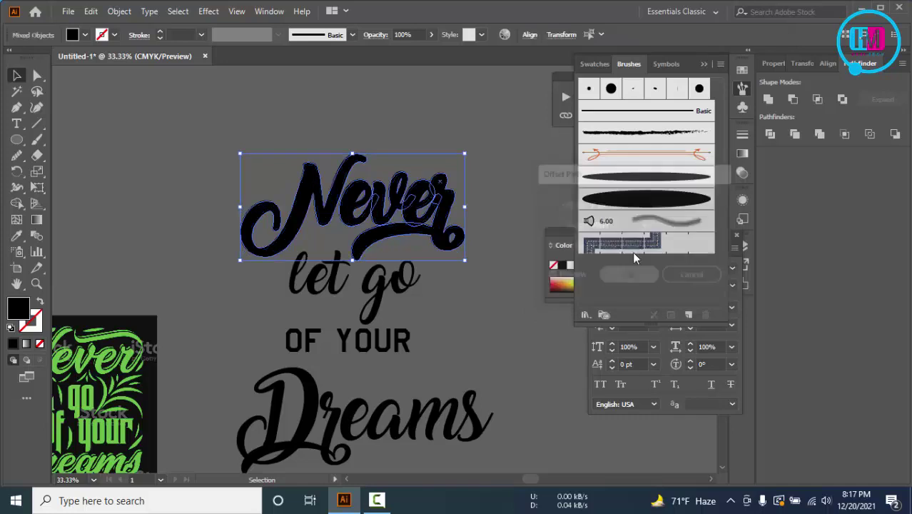
click(85, 35)
- Fill the offset outline green and send it to the back
click(65, 57)
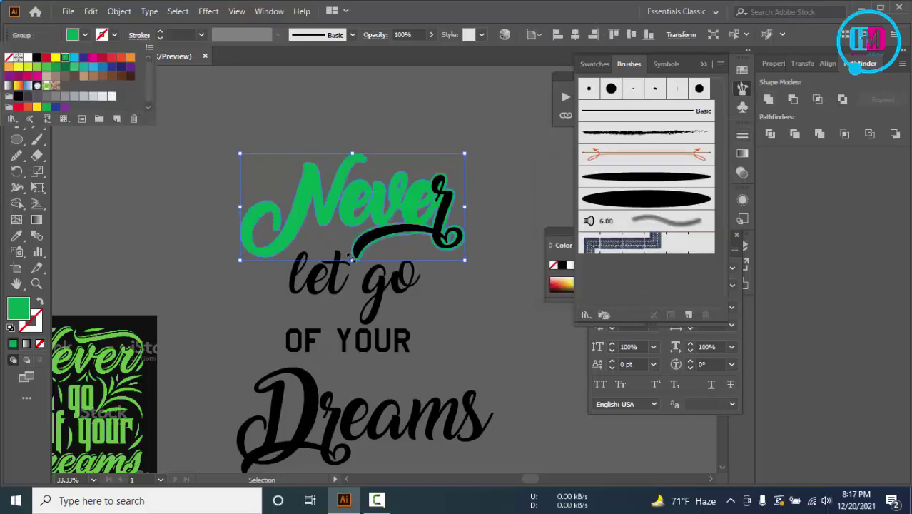
right_click(304, 189)
mouse_move(341, 353)
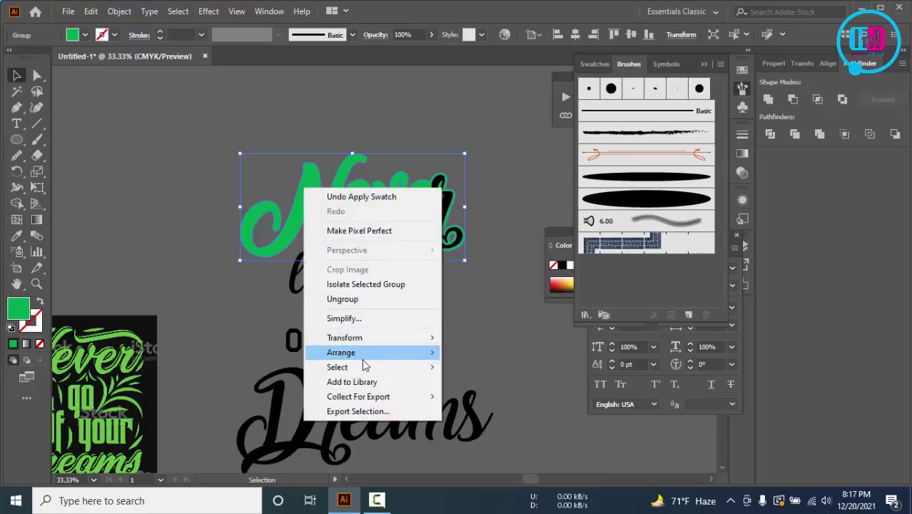
click(485, 396)
click(484, 193)
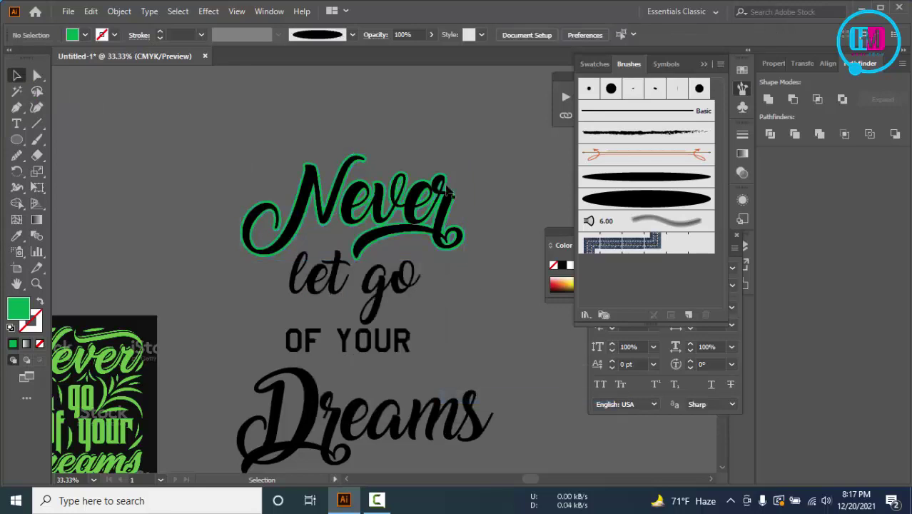
- Undo the extra send to back and ungroup the green outline from 'Never'
scroll(318, 164, up, 1)
scroll(319, 146, up, 1)
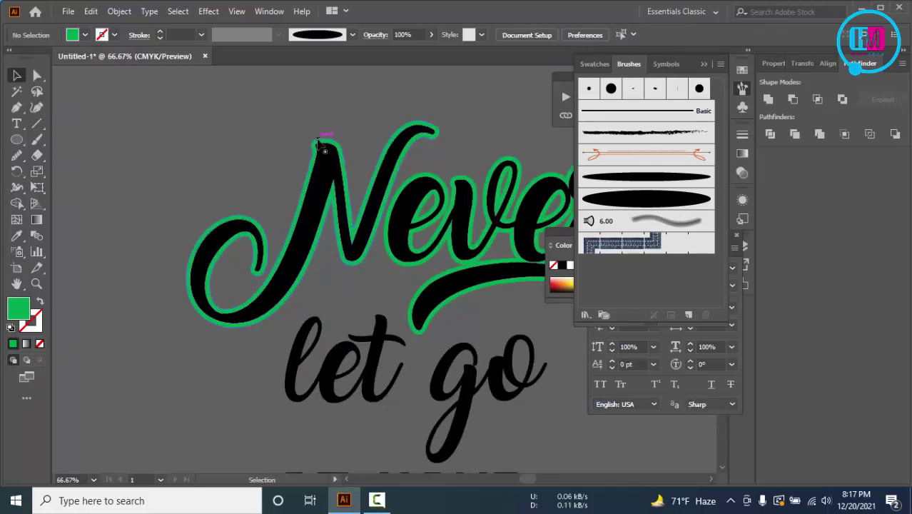
click(319, 143)
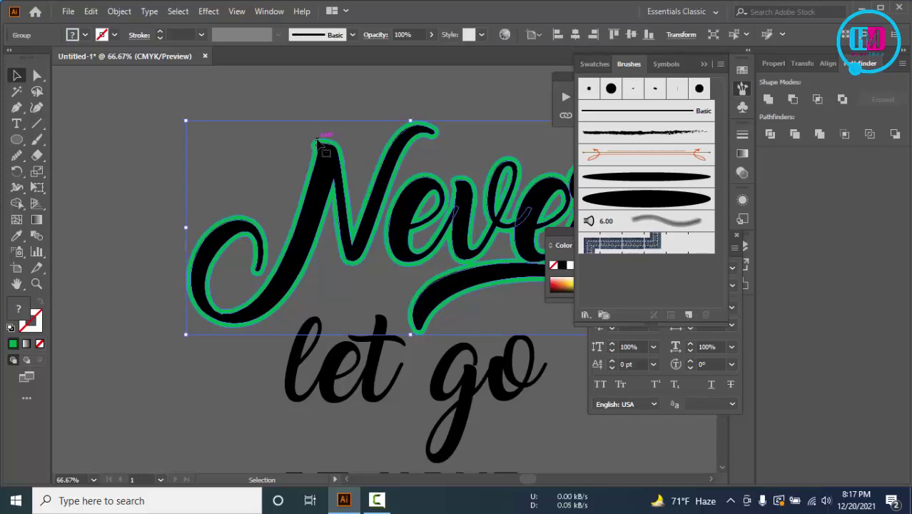
right_click(318, 143)
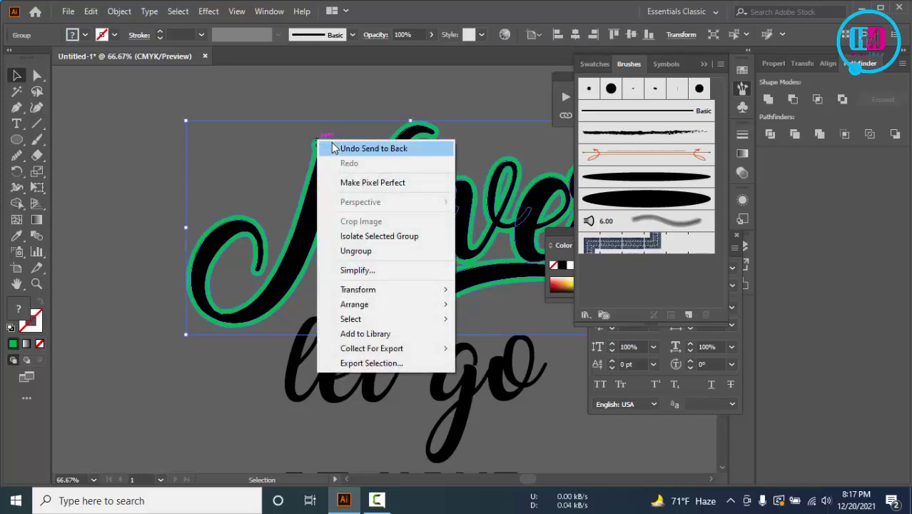
click(332, 148)
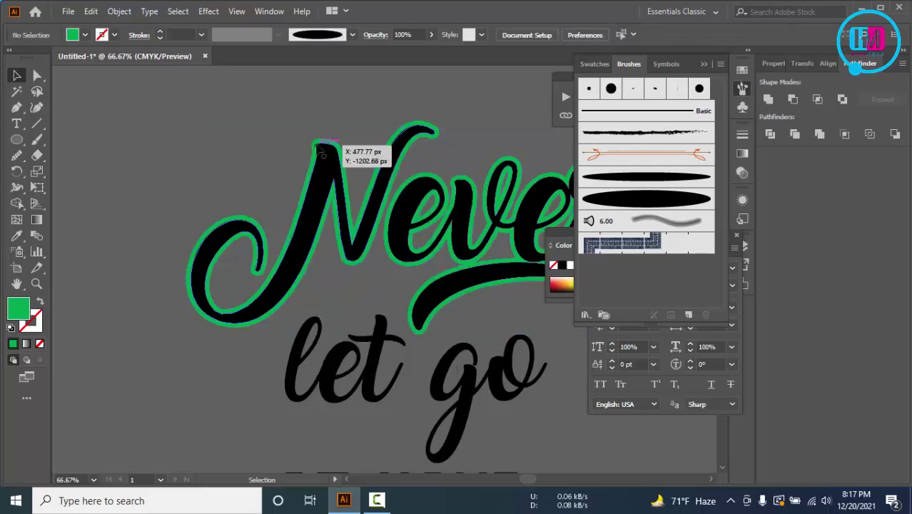
click(319, 143)
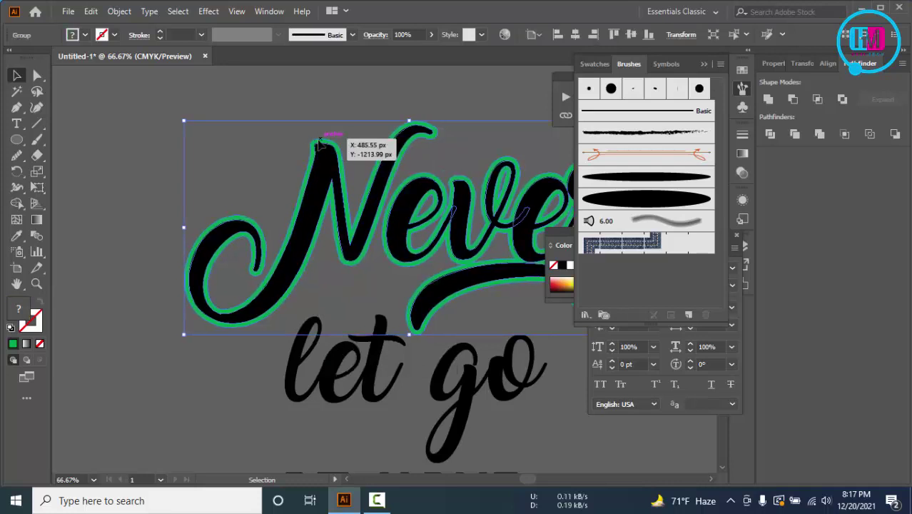
drag(319, 143, 317, 141)
right_click(317, 141)
click(349, 252)
- Nudge the green outline of 'Never' slightly with the arrow keys
click(371, 115)
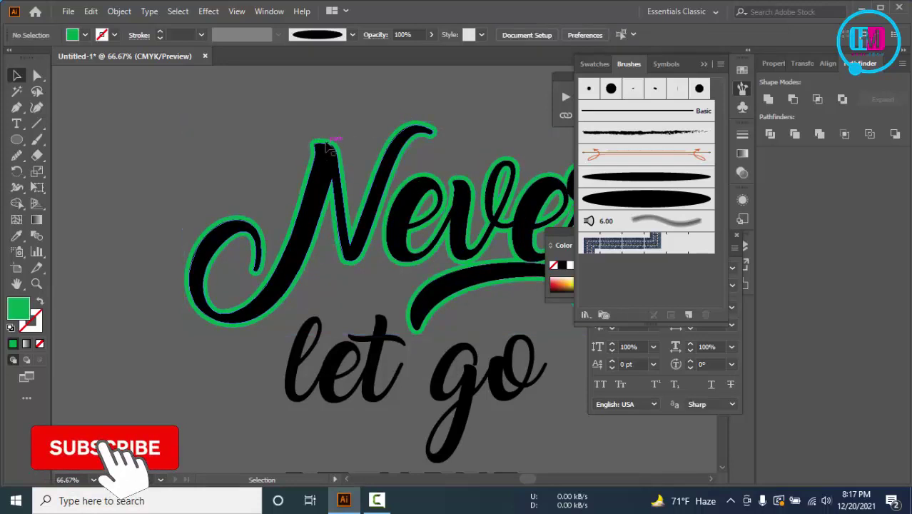
click(319, 143)
key(Up)
key(Up)
key(Up)
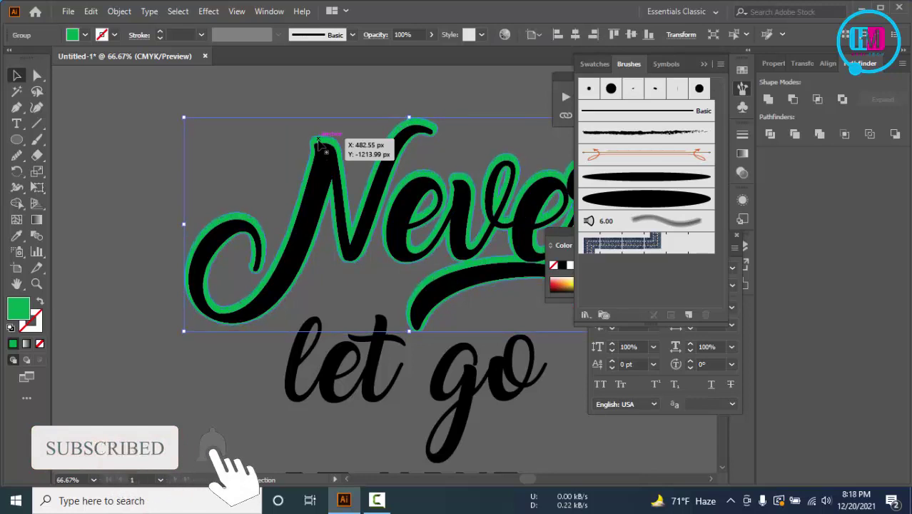
key(Left)
key(Left)
key(Left)
key(Down)
key(Down)
key(Down)
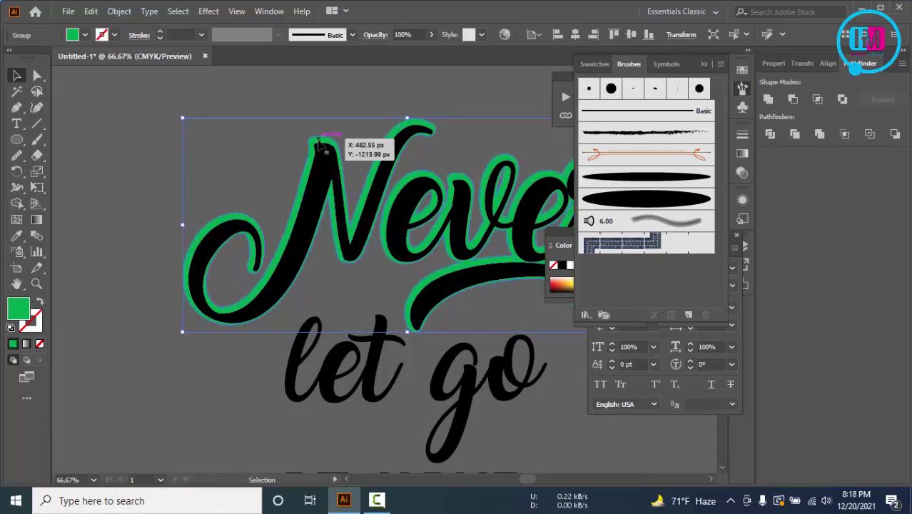
key(Down)
key(Down)
key(Left)
key(Left)
key(Left)
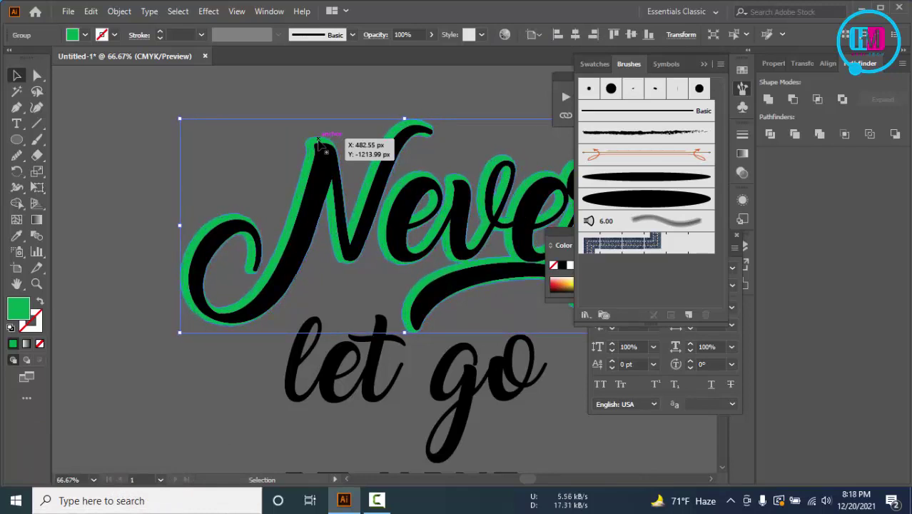
key(Up)
key(Up)
key(Up)
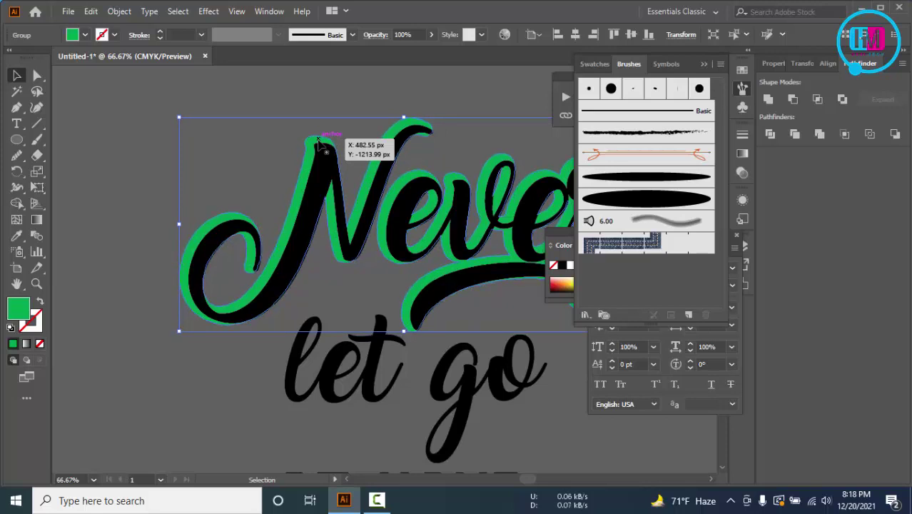
key(Right)
key(Right)
key(Right)
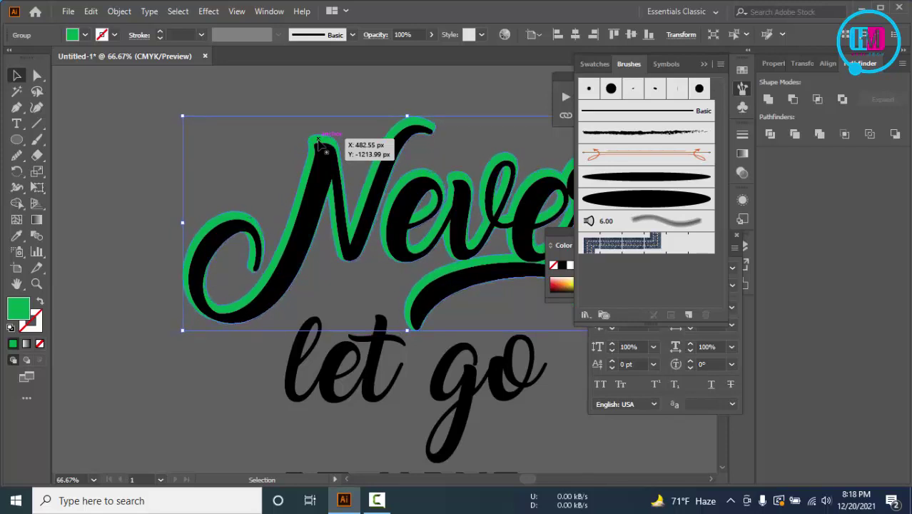
key(Up)
key(Up)
key(Up)
drag(319, 141, 321, 143)
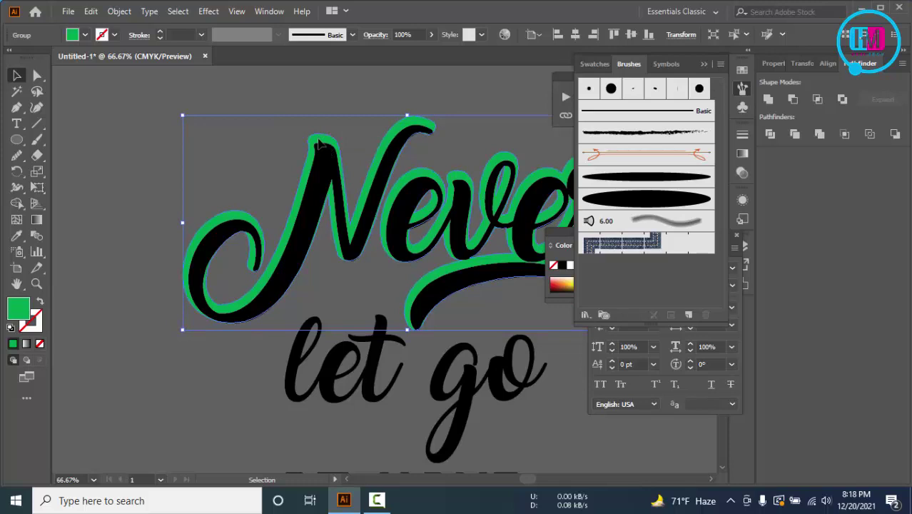
key(a)
key(v)
- Fill the offset copy blue and nudge it left, down and right
click(81, 34)
click(66, 57)
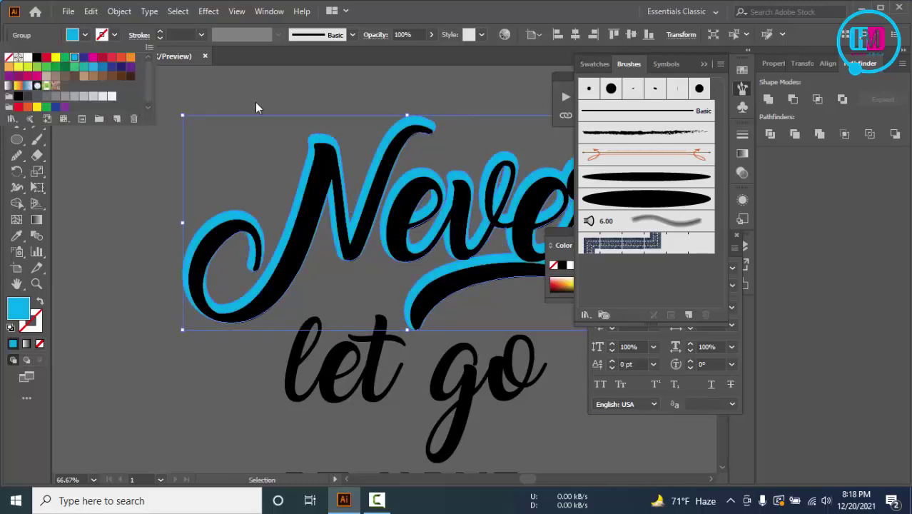
click(254, 102)
key(Left)
key(Left)
key(Left)
key(Left)
key(Left)
key(Left)
key(Up)
key(Up)
key(Up)
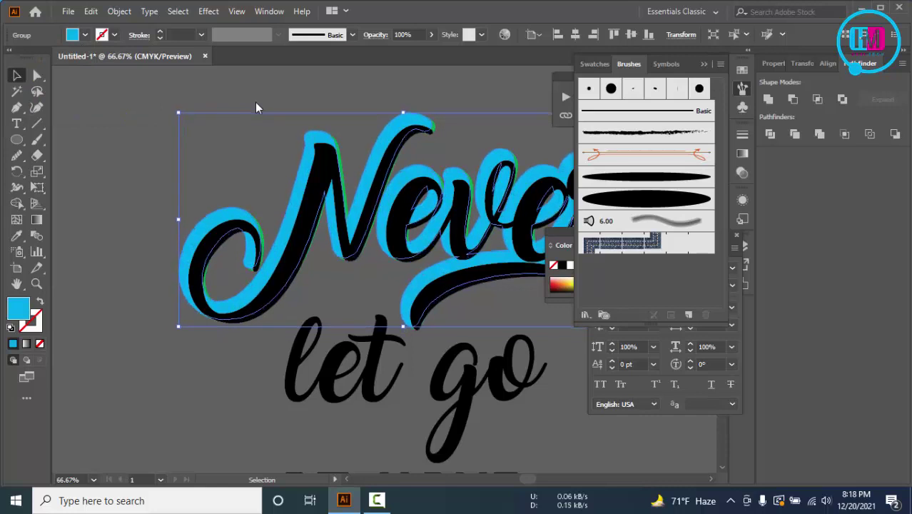
key(Down)
key(Down)
key(Down)
key(Down)
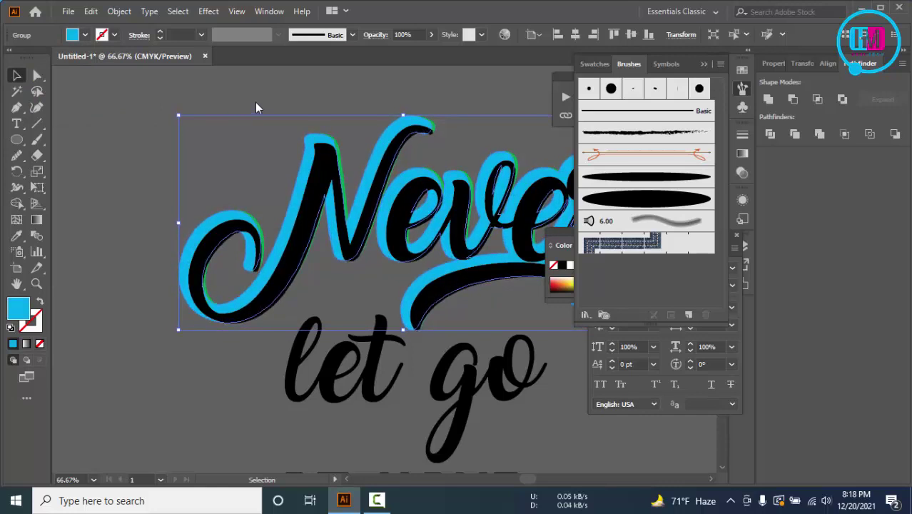
key(Down)
key(Down)
key(Right)
key(Right)
key(Right)
key(Right)
key(Right)
key(Right)
key(Right)
key(Right)
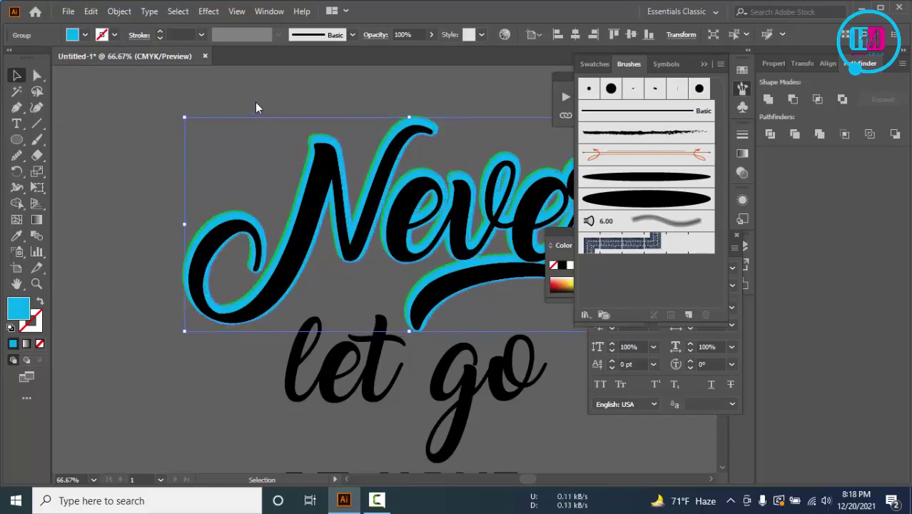
key(Right)
key(Right)
key(Right)
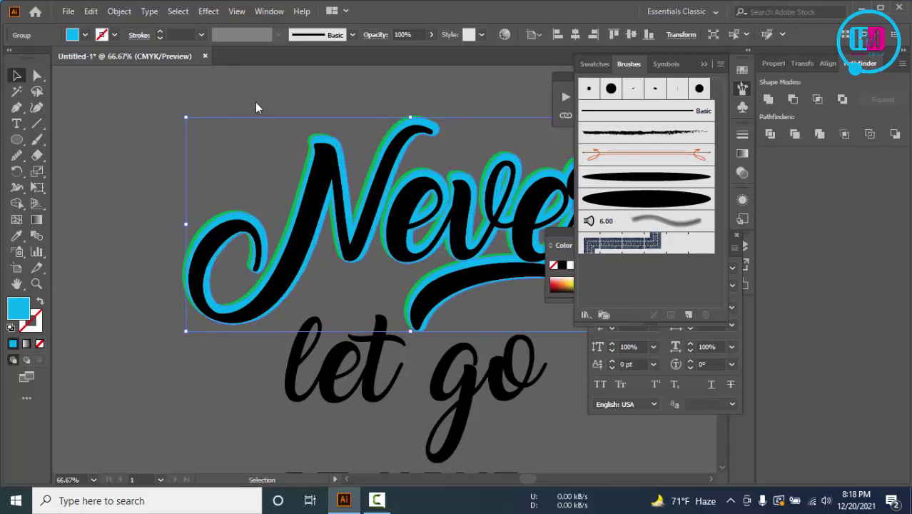
- Bring the blue shape forward and subtract it from the green outline with Minus Front
click(257, 107)
click(311, 187)
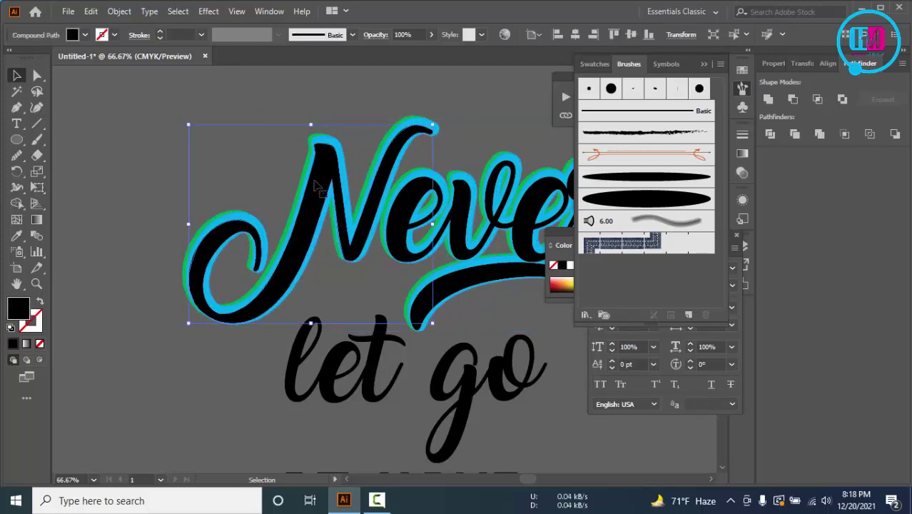
key(ctrl+3)
click(305, 182)
drag(305, 182, 303, 180)
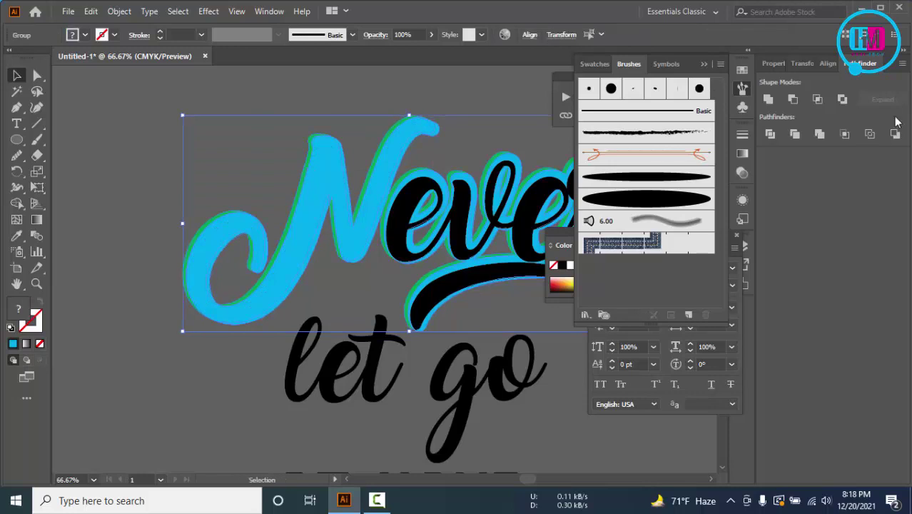
alt+click(793, 100)
click(472, 93)
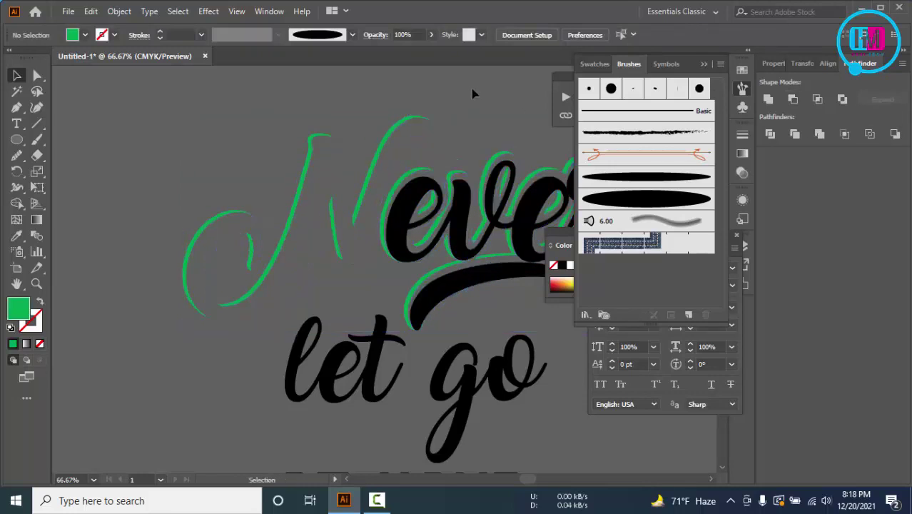
key(ctrl+z)
- Colour the N of 'Never' green by eyedropping the green shadow
alt+scroll(514, 114, down, 1)
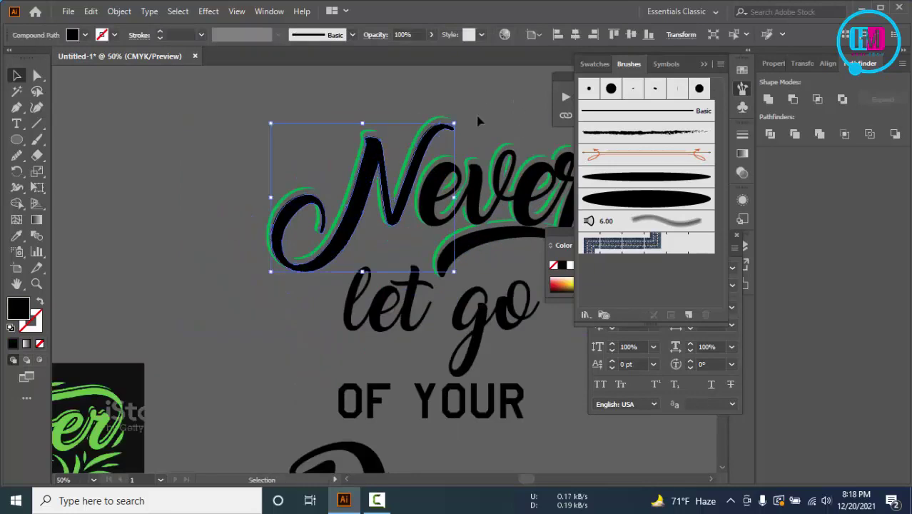
drag(476, 116, 402, 116)
click(452, 112)
scroll(418, 112, down, 1)
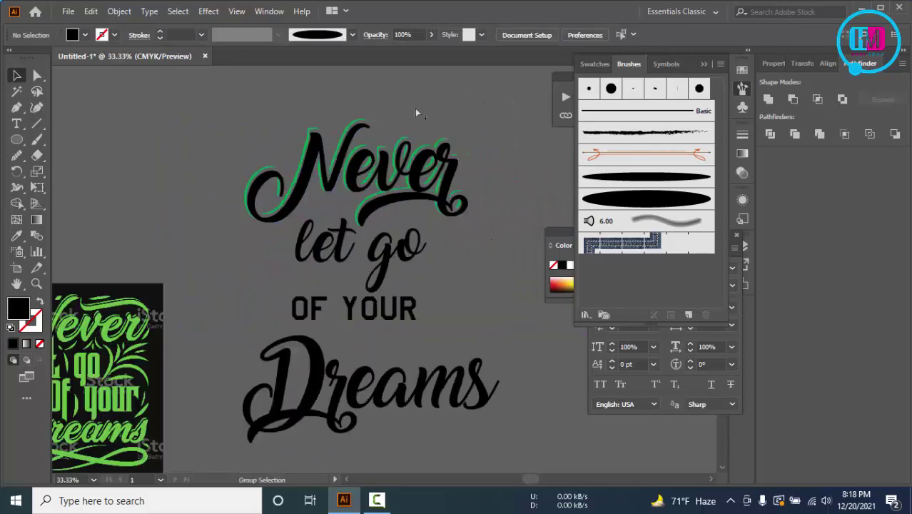
scroll(415, 112, up, 1)
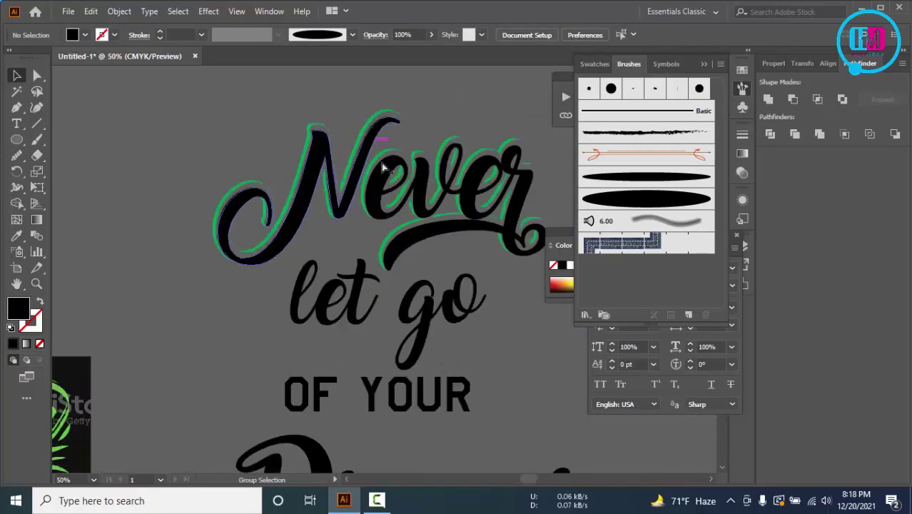
click(313, 171)
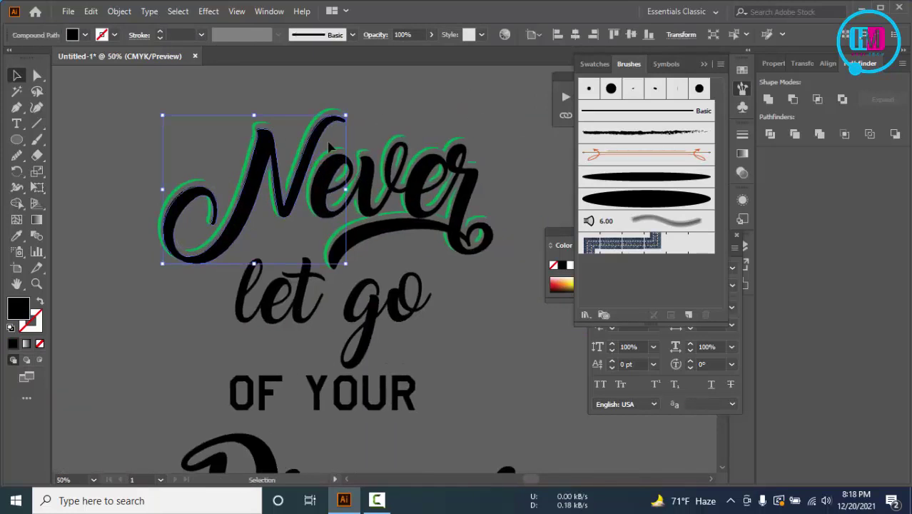
key(i)
click(259, 118)
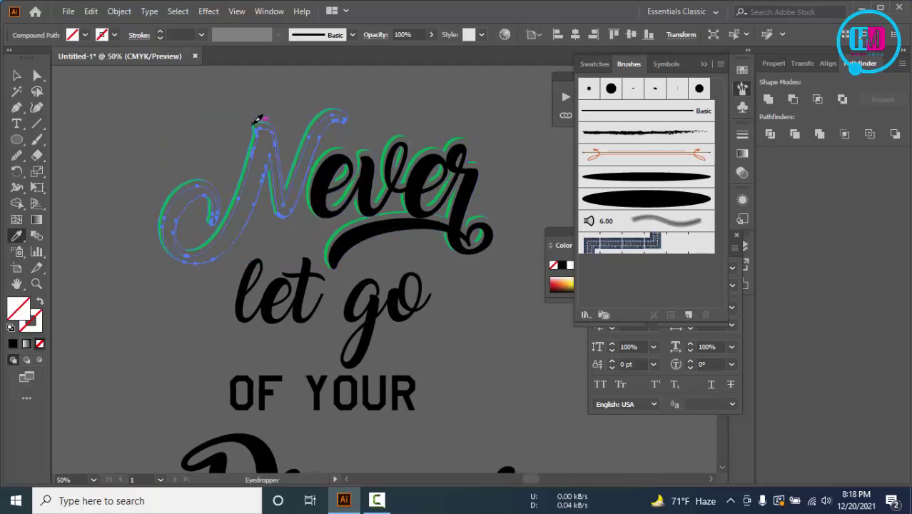
key(ctrl+z)
scroll(273, 161, up, 4)
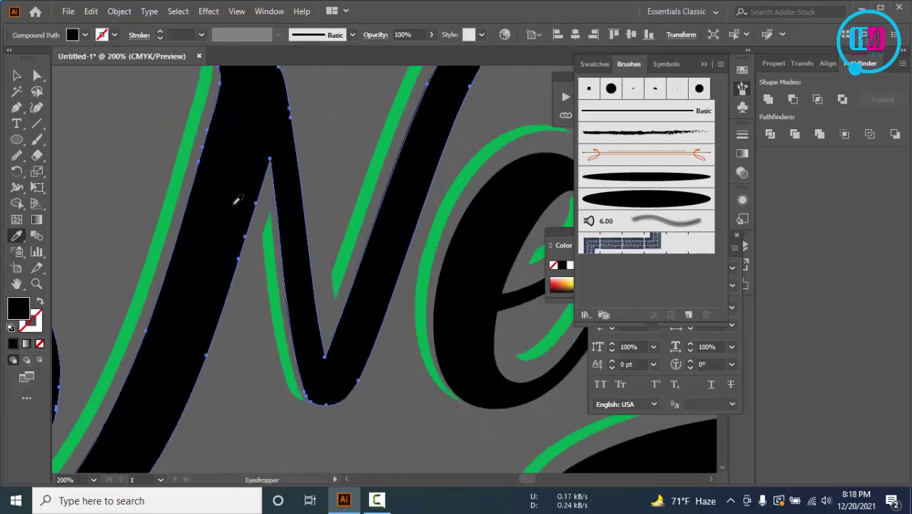
click(167, 194)
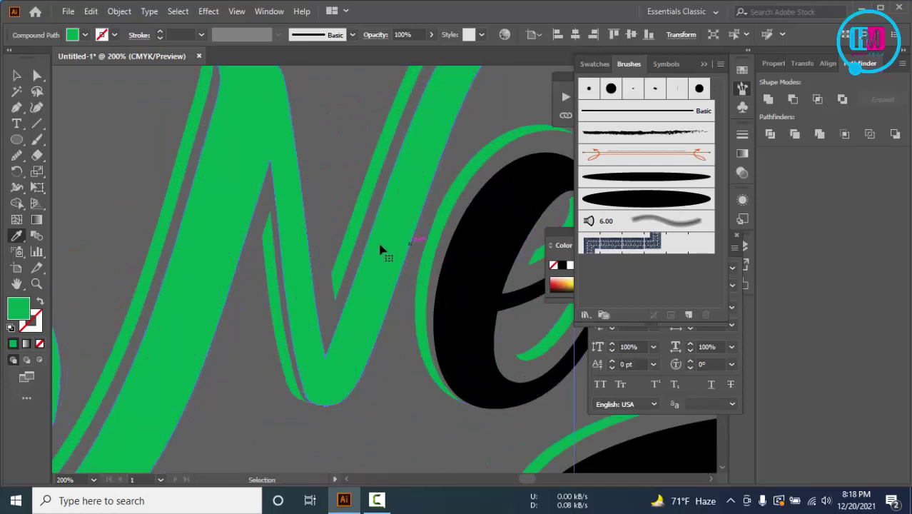
scroll(372, 238, down, 4)
key(v)
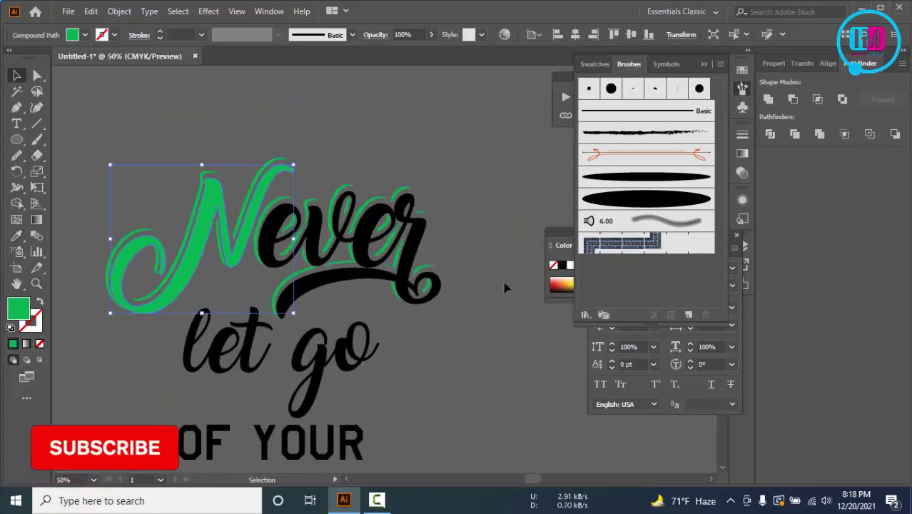
- Give the swash under 'ever' the same green with the Eyedropper
click(507, 287)
click(407, 255)
key(i)
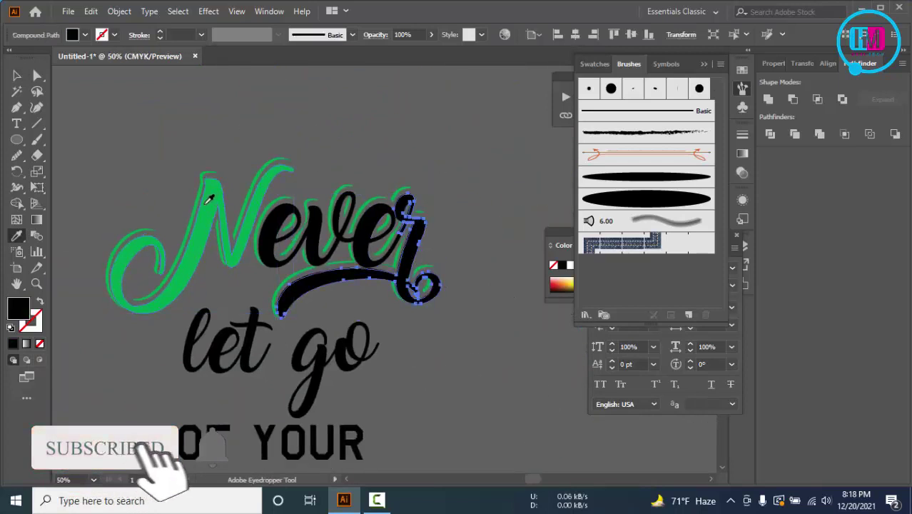
click(210, 200)
key(v)
click(489, 201)
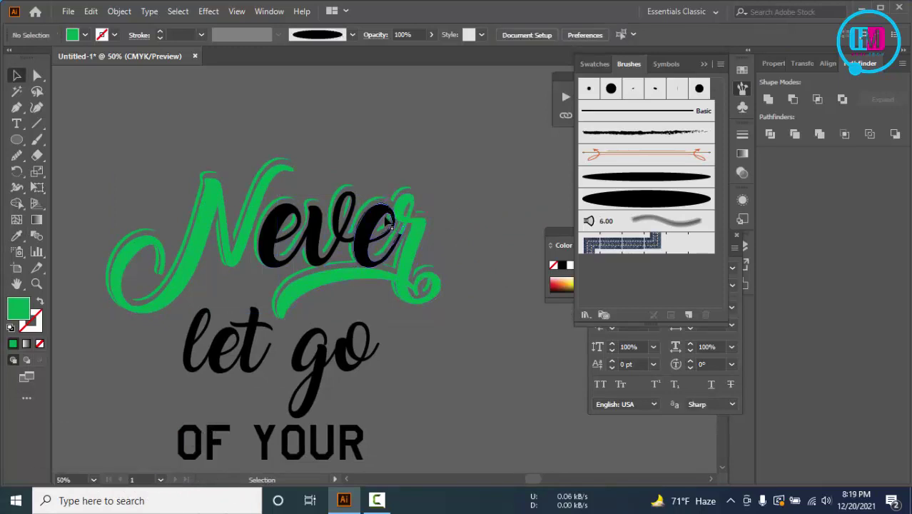
- Turn the black 'eve' letters green with the Eyedropper and reselect the whole word
click(379, 227)
shift+click(324, 236)
shift+click(282, 239)
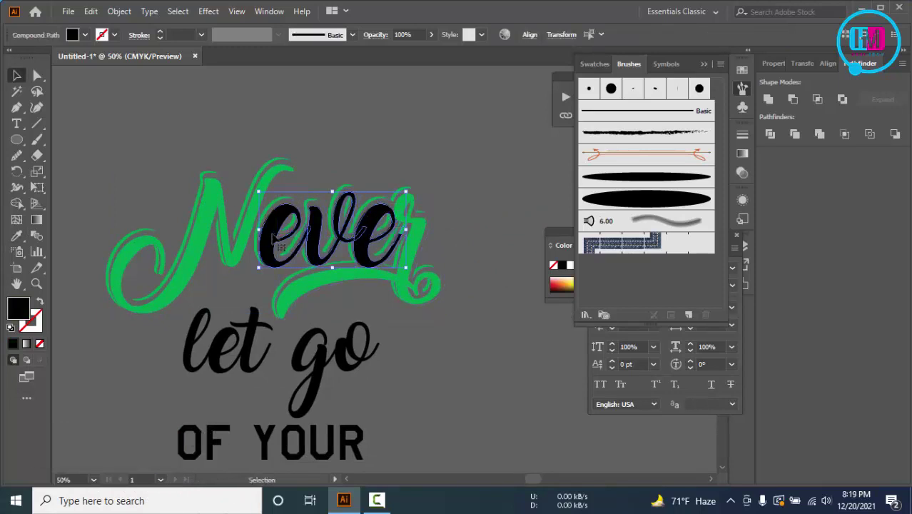
key(i)
click(217, 207)
key(v)
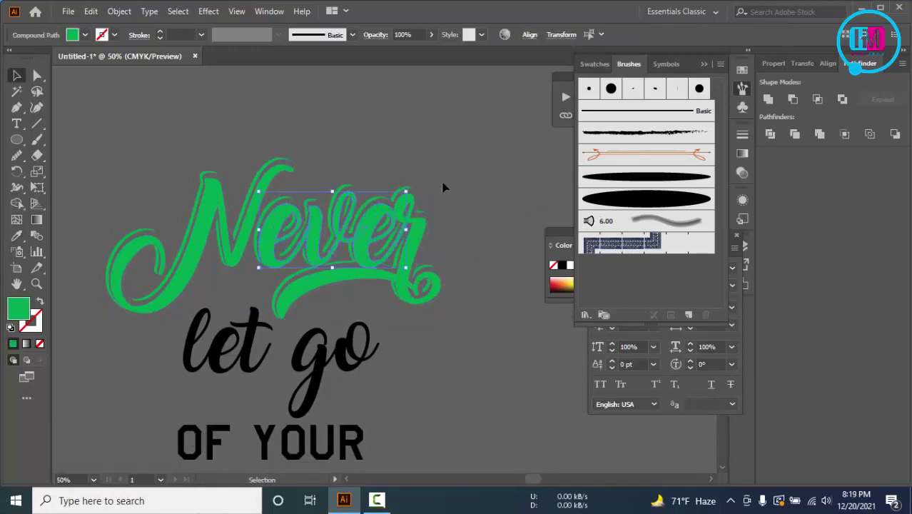
click(484, 213)
click(426, 273)
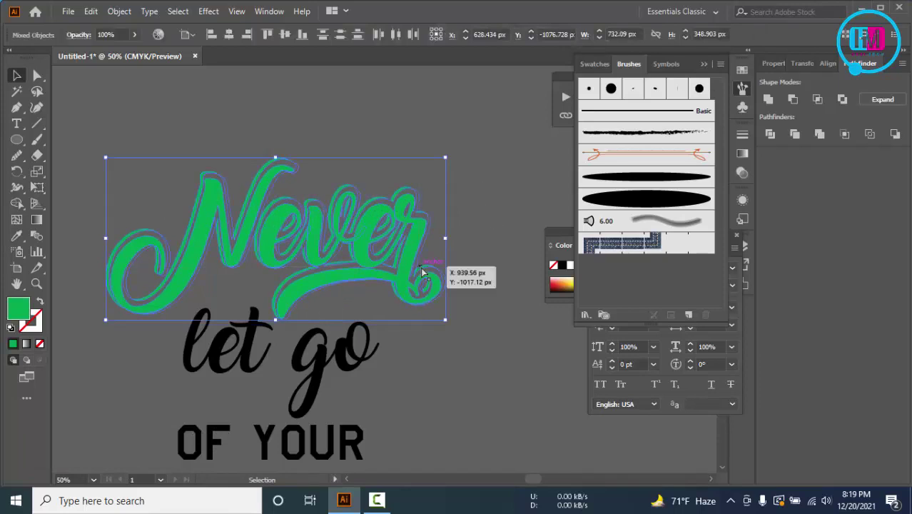
- Select the Dreams text and zoom out to see the whole design
drag(470, 325, 468, 258)
click(465, 259)
scroll(463, 258, down, 5)
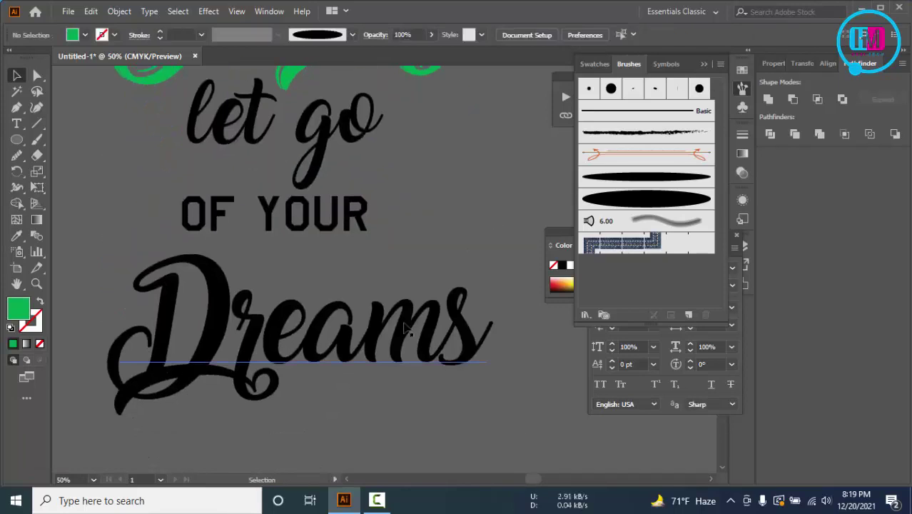
click(415, 258)
key(ctrl+minus)
drag(458, 195, 452, 256)
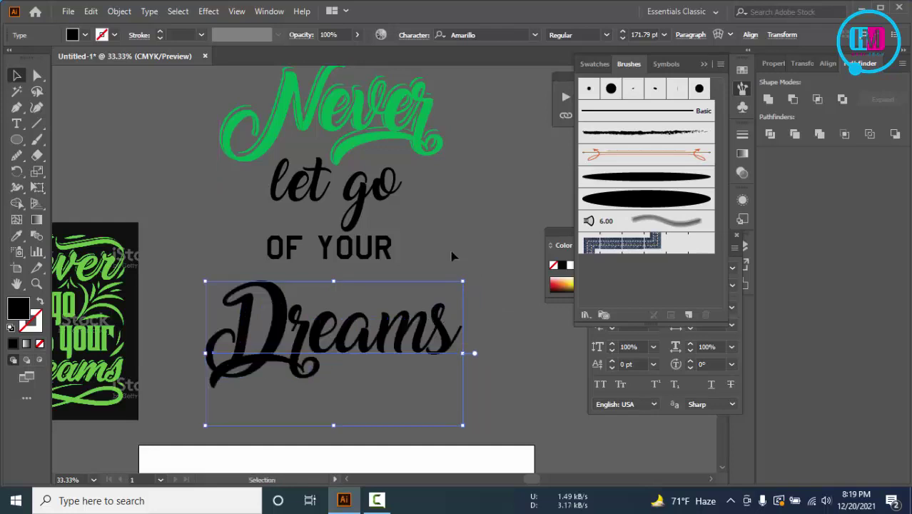
- Set Dreams in Amethyst Bold Italic and move it up just under OF YOUR
click(500, 34)
text(Amaze)
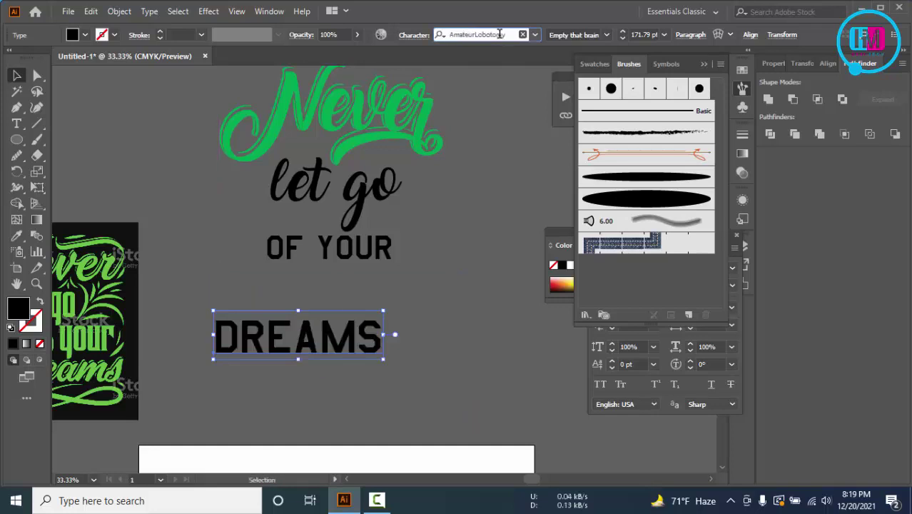
key(Down)
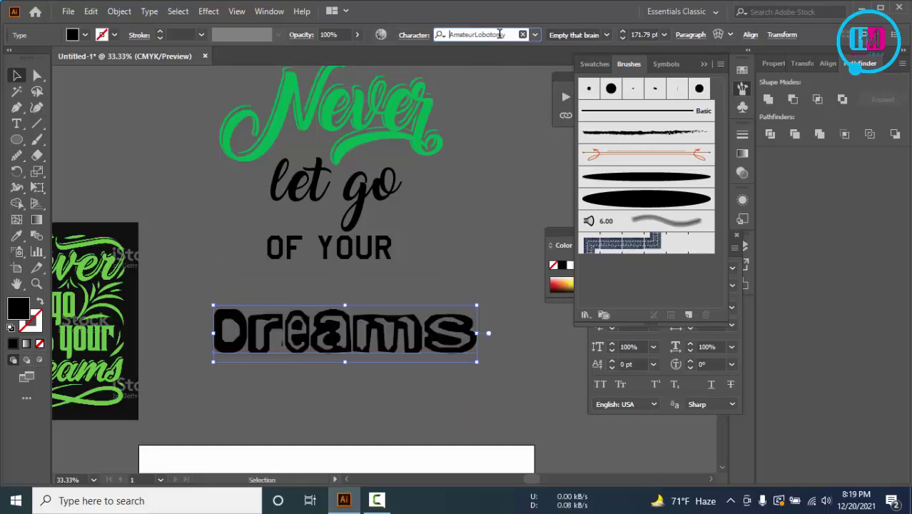
key(Down)
key(Up)
key(Down)
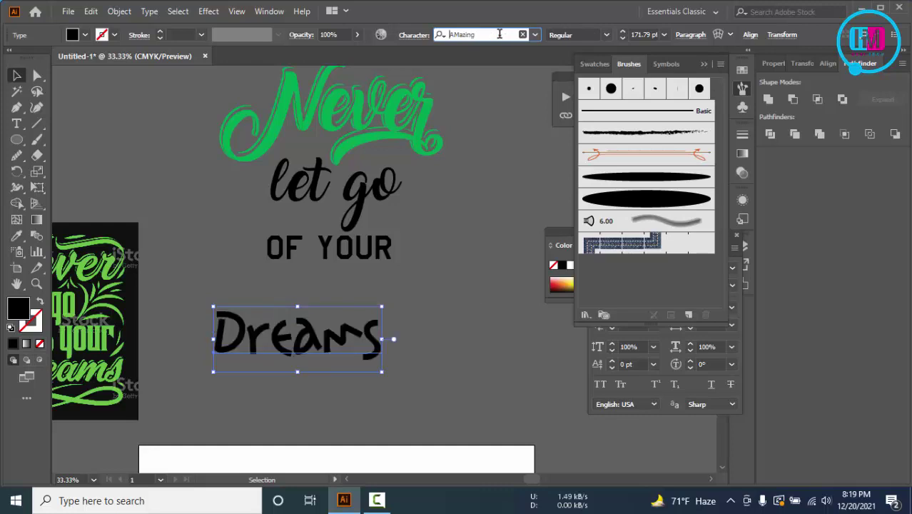
key(Down)
key(Down)
key(Down)
key(Down)
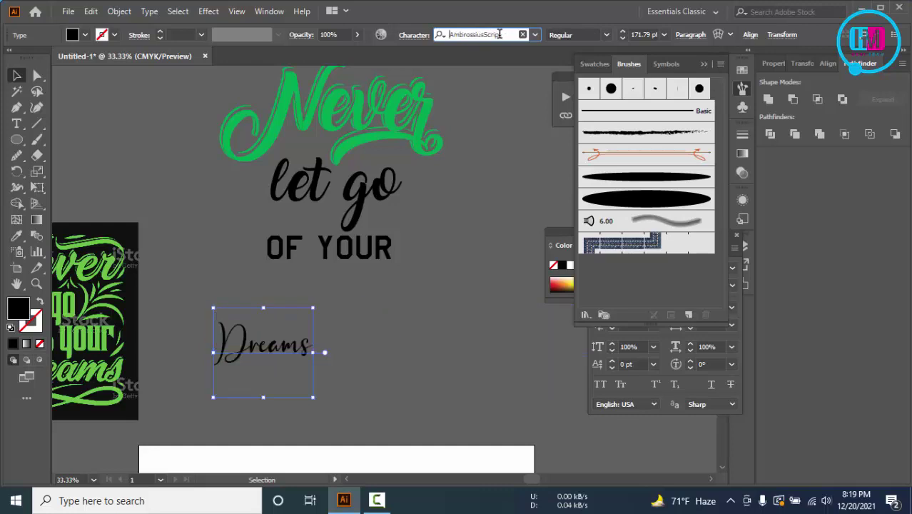
key(Down)
key(Down)
key(Down)
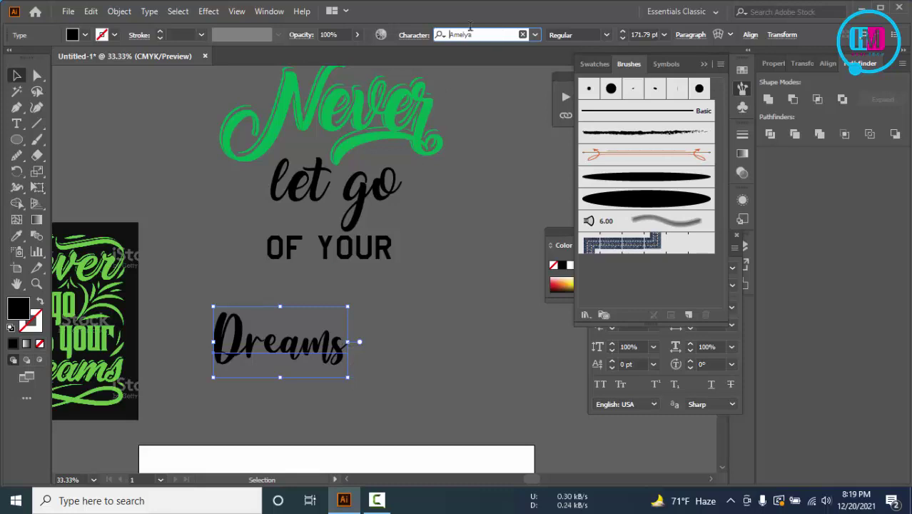
key(Down)
key(Down)
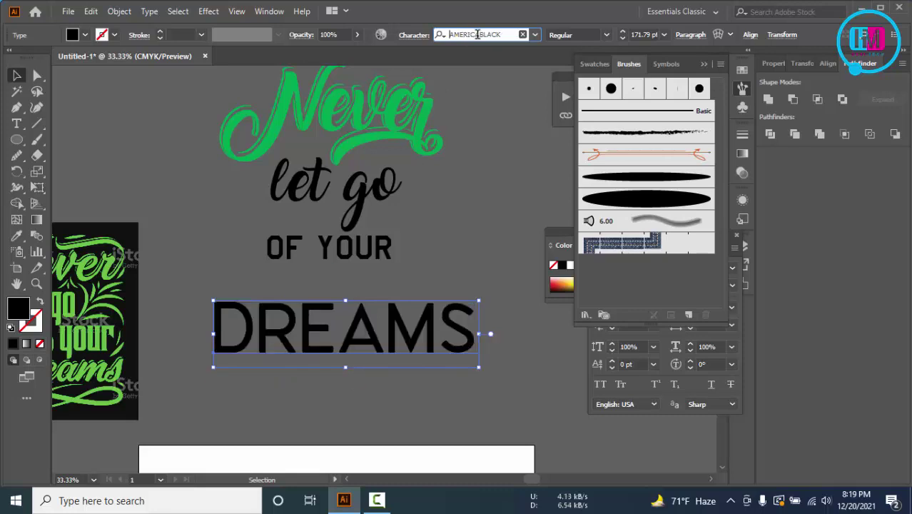
key(Down)
key(Down)
key(Down)
key(Down)
key(Down)
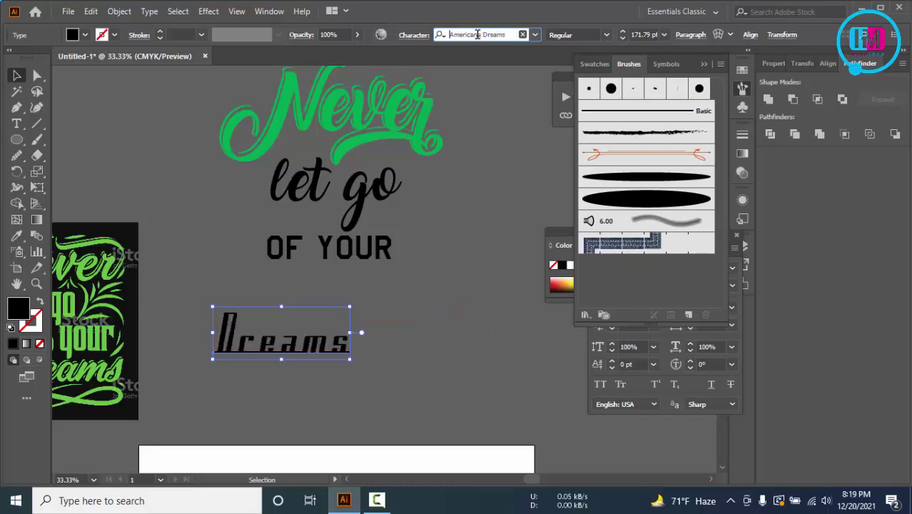
key(Down)
key(Down)
key(Down)
key(Down)
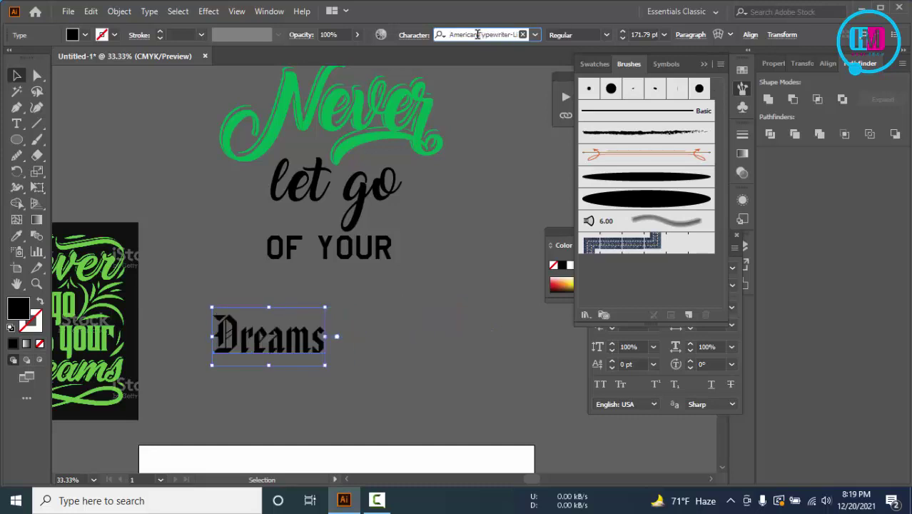
key(Down)
key(Down)
key(Down)
key(Down)
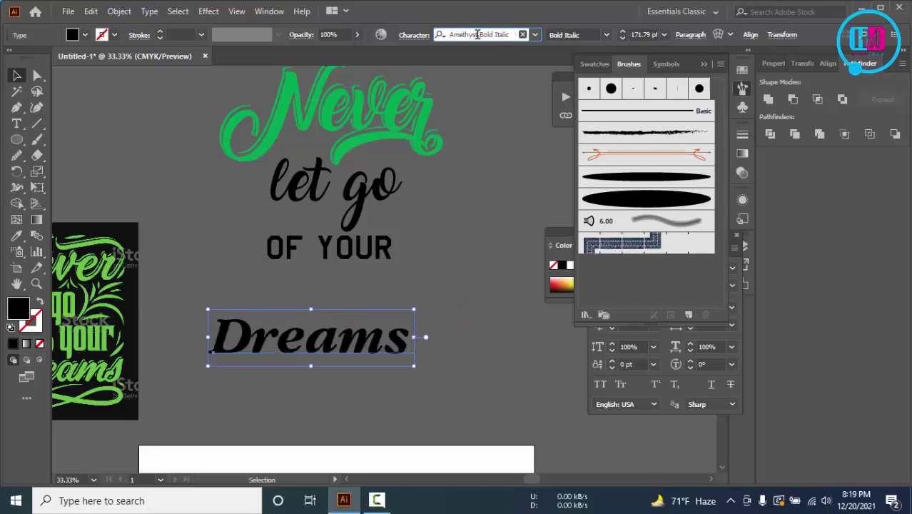
click(371, 314)
drag(373, 339, 381, 288)
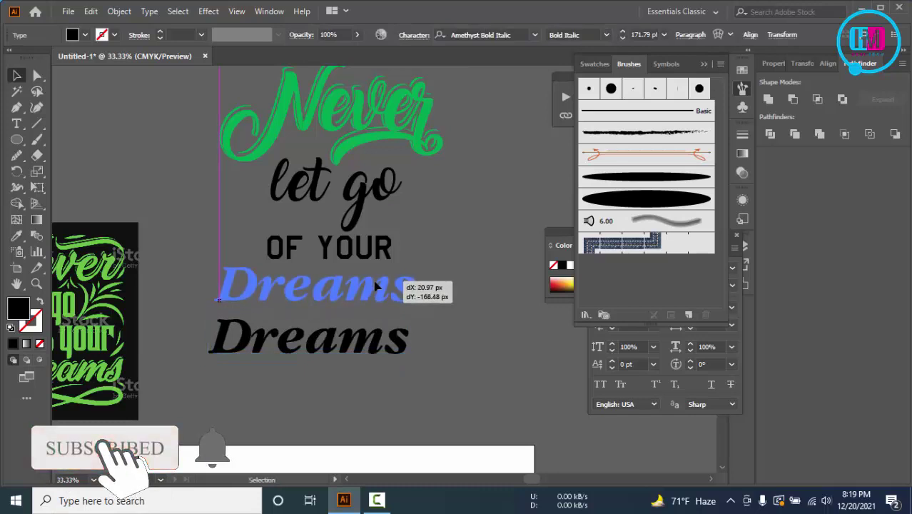
scroll(400, 285, down, 1)
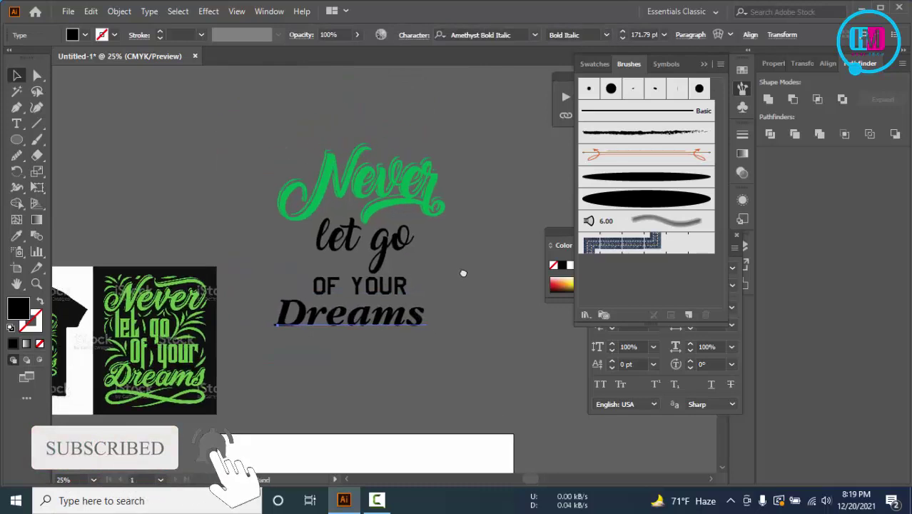
- Try the Amigos script font on Dreams and move it up beneath OF YOUR
click(535, 35)
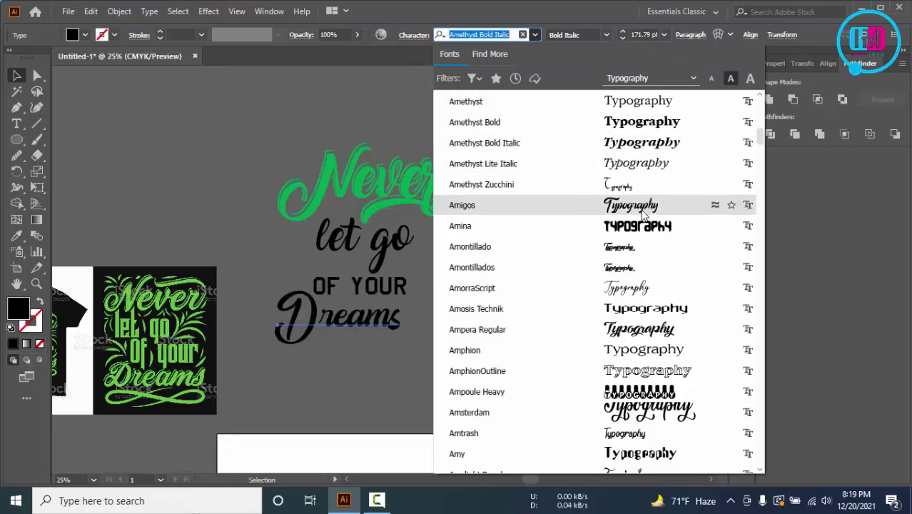
click(642, 205)
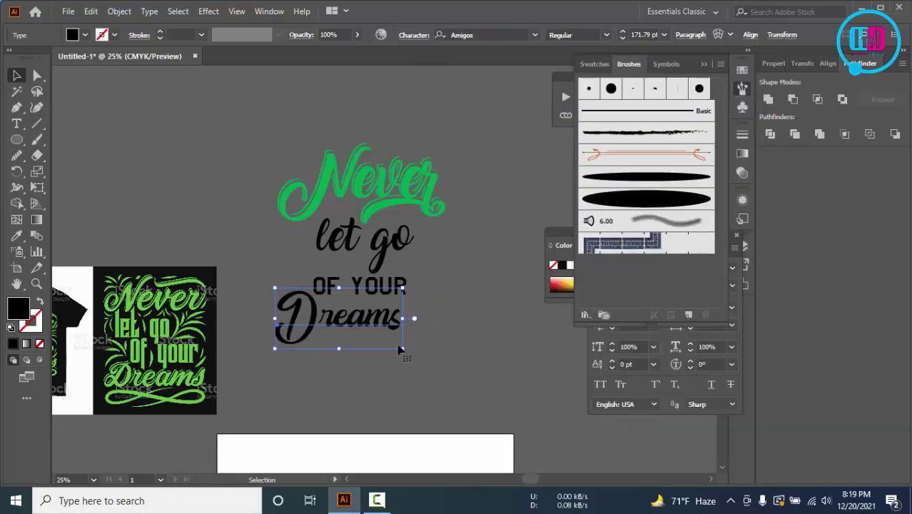
mouse_move(404, 351)
mouse_down()
mouse_move(416, 354)
mouse_move(372, 327)
mouse_up()
click(449, 356)
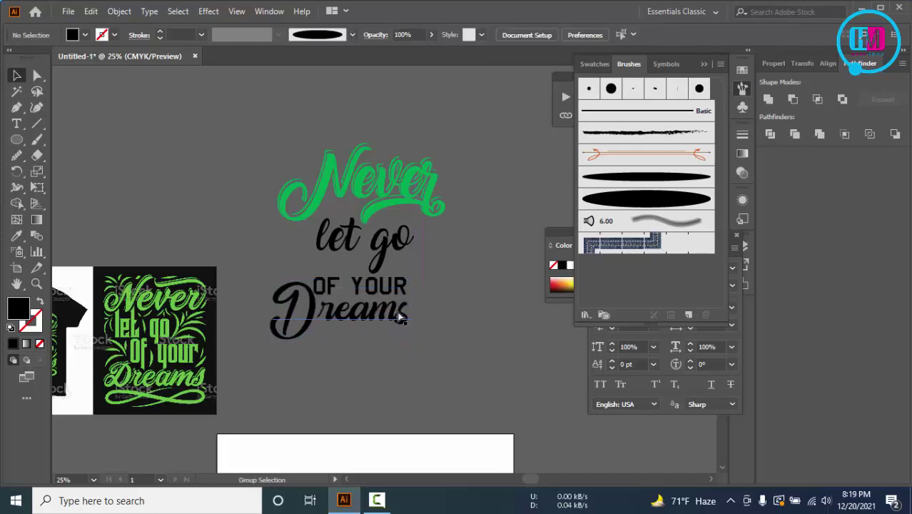
drag(485, 57, 329, 272)
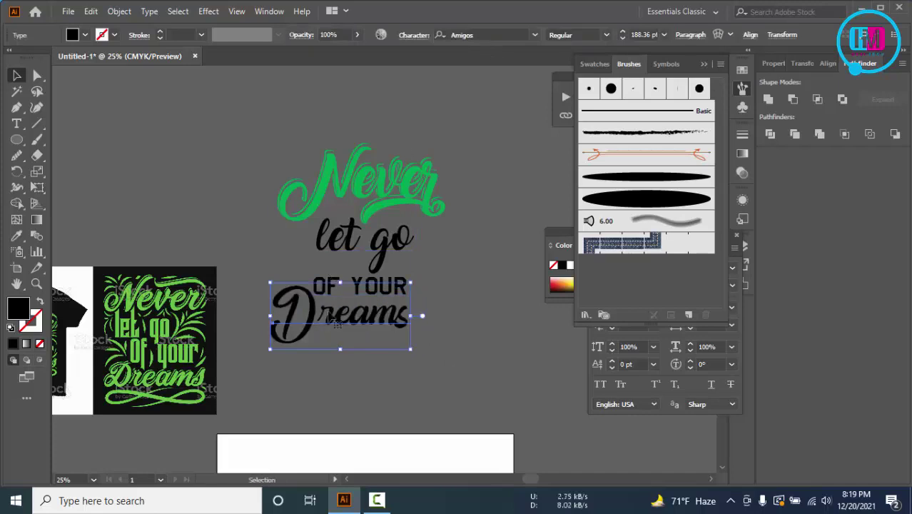
- Switch Dreams to the abigail script font, enlarge it and reselect it
click(534, 35)
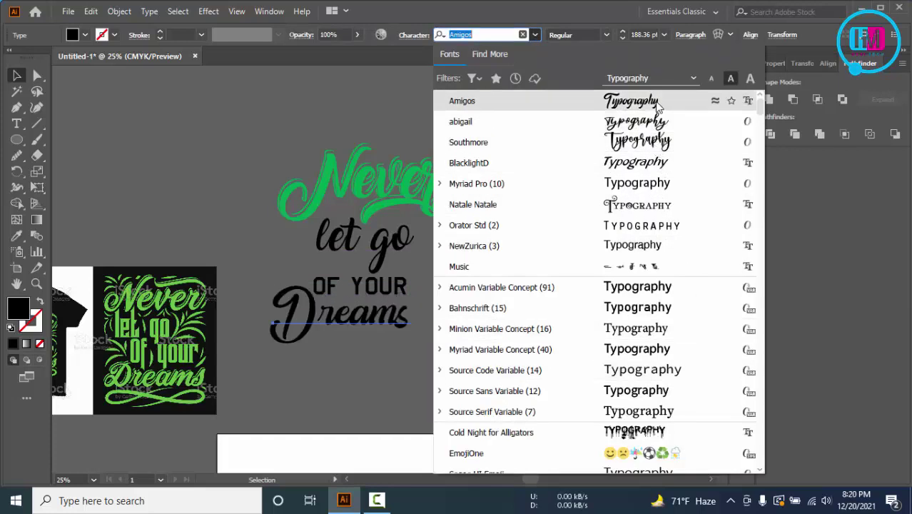
click(628, 121)
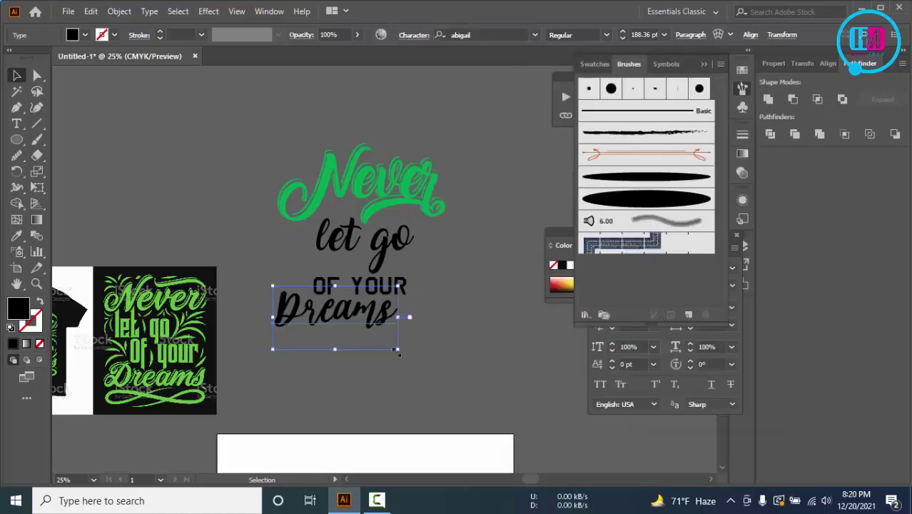
click(407, 330)
mouse_move(398, 350)
mouse_down()
mouse_move(412, 334)
mouse_move(378, 335)
mouse_up()
click(371, 336)
click(453, 309)
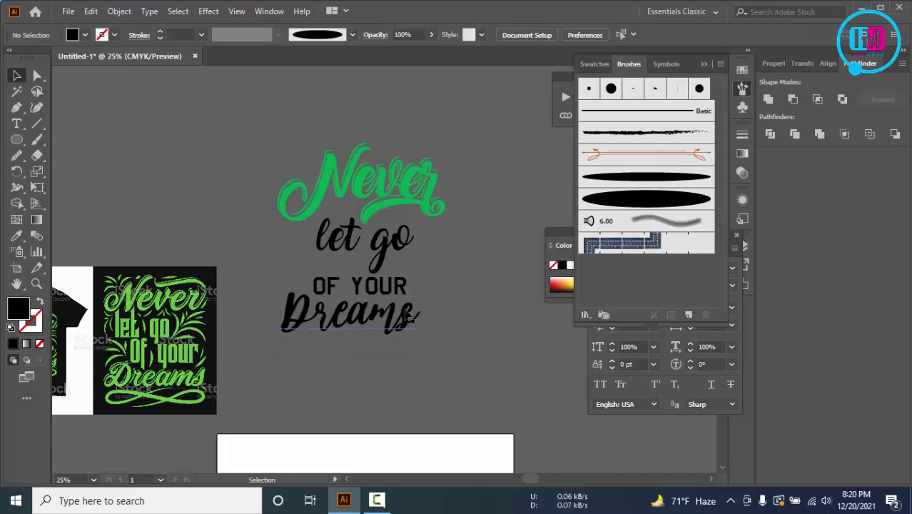
click(409, 314)
- Convert Dreams to outlines and move it slightly lower
key(ctrl+shift+o)
key(ctrl+equal)
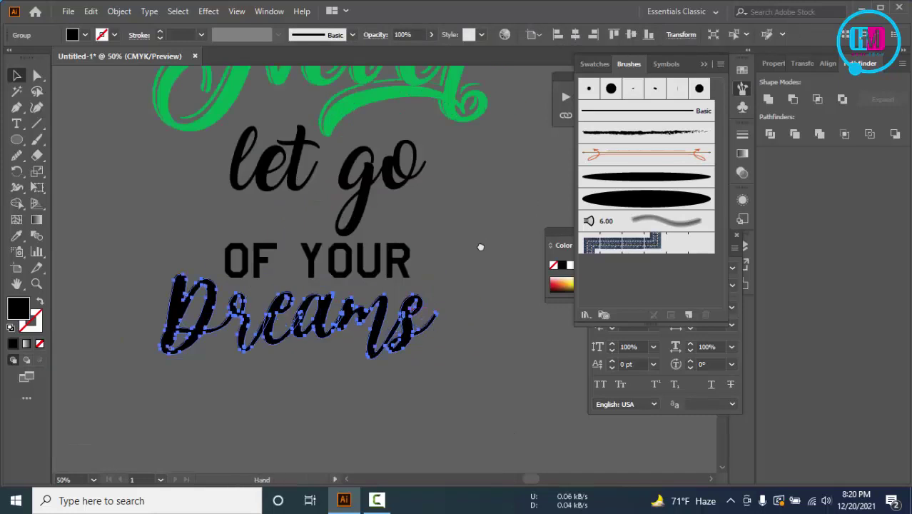
key(ctrl+equal)
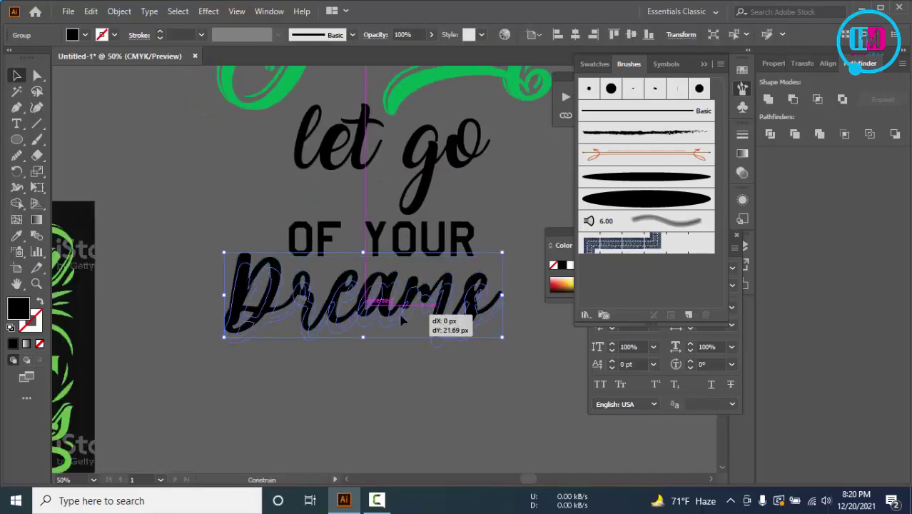
drag(409, 314, 408, 325)
- Add a 7 px offset path around Dreams and fill it red
click(119, 12)
mouse_move(168, 323)
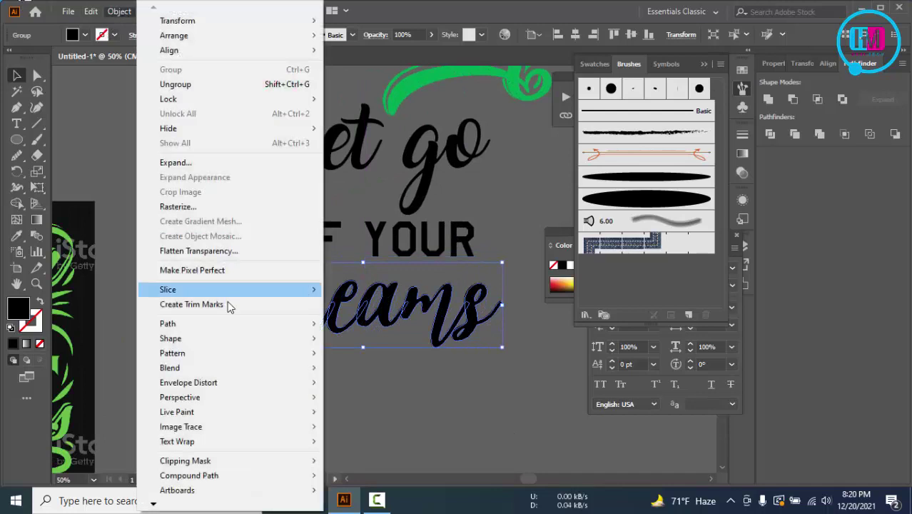
click(367, 372)
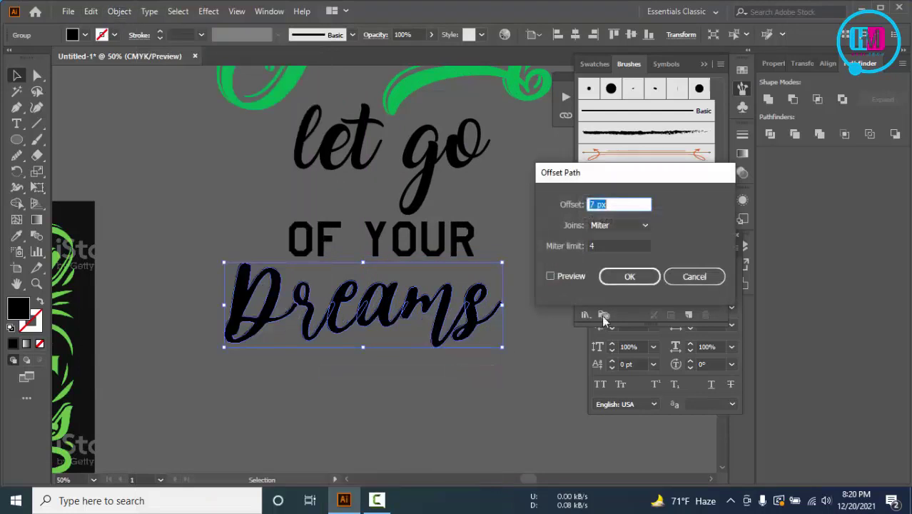
click(564, 271)
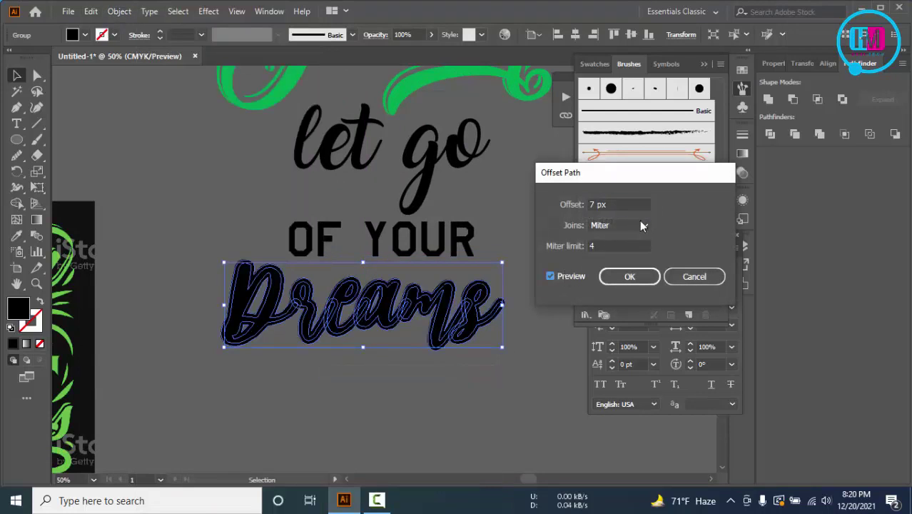
click(626, 276)
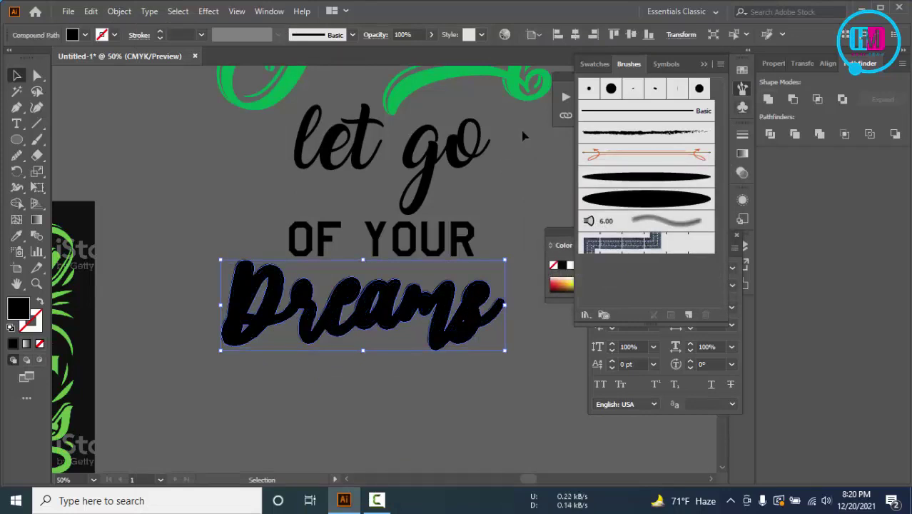
click(85, 37)
click(52, 60)
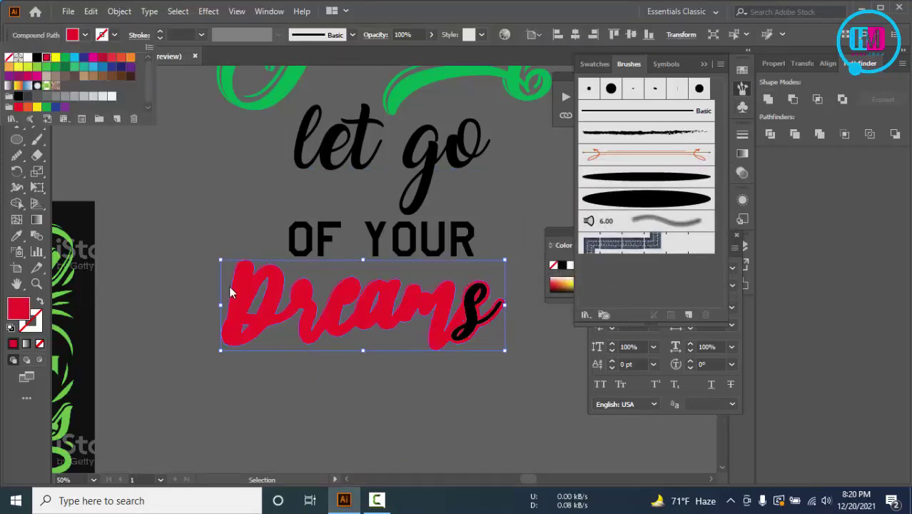
- Send the red offset shape behind the black Dreams letters
right_click(267, 280)
mouse_move(303, 211)
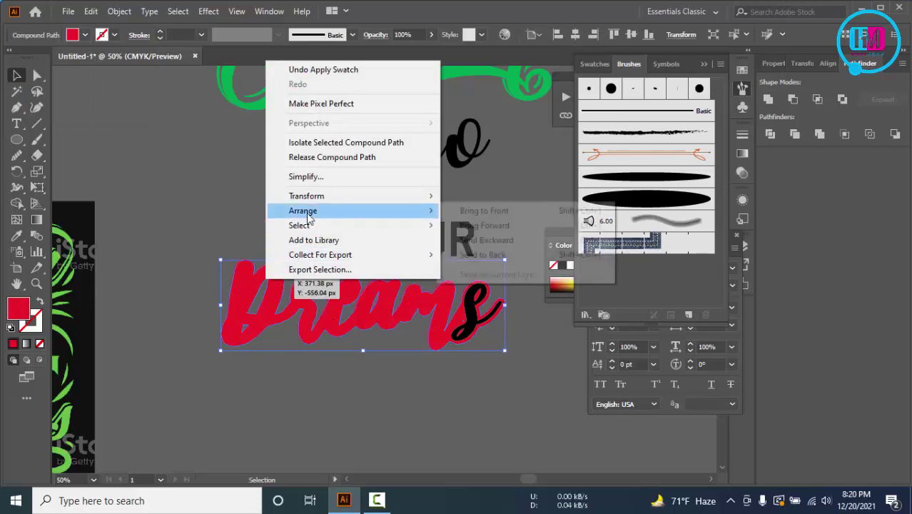
click(485, 255)
click(486, 352)
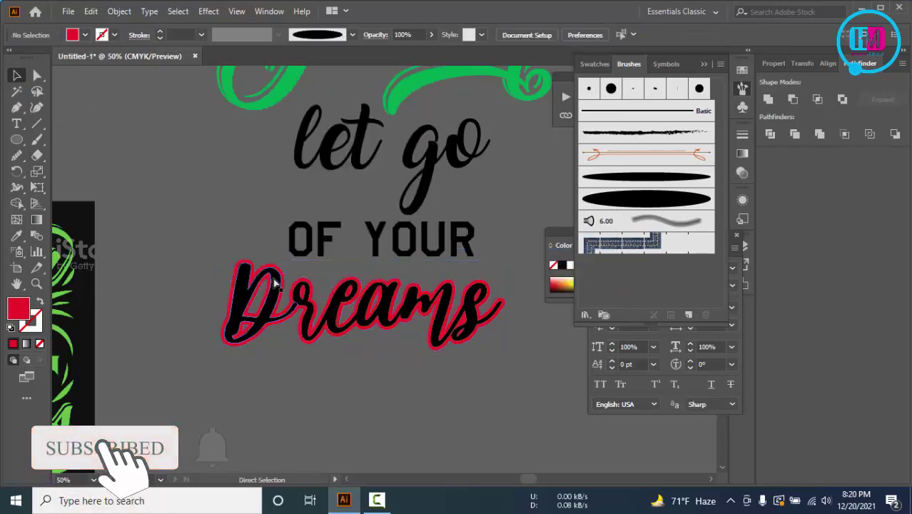
scroll(275, 282, up, 1)
click(274, 285)
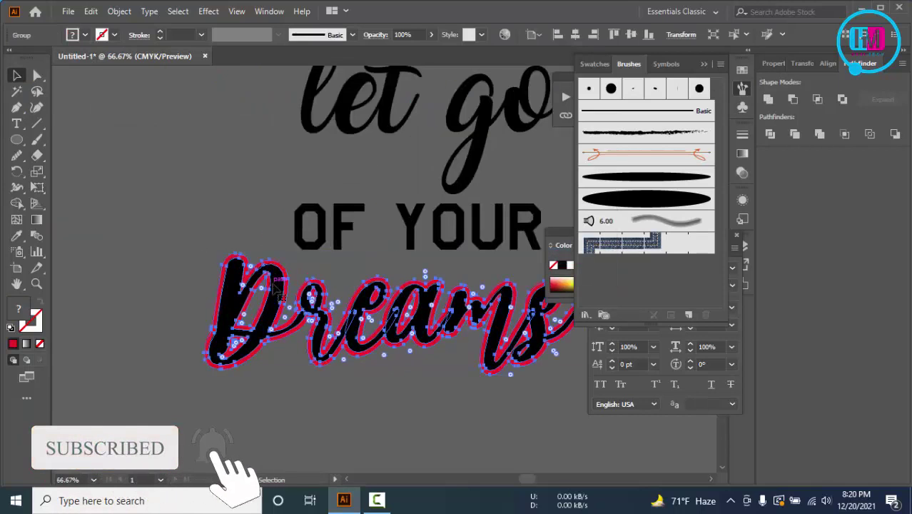
key(Delete)
key(ctrl+z)
- Ungroup Dreams and nudge the red offset outline slightly left
right_click(273, 286)
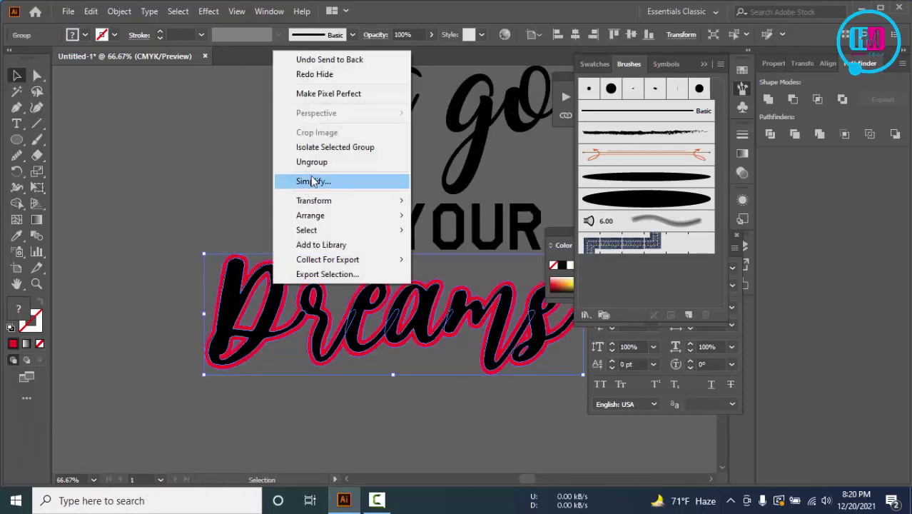
click(306, 162)
click(231, 164)
click(255, 305)
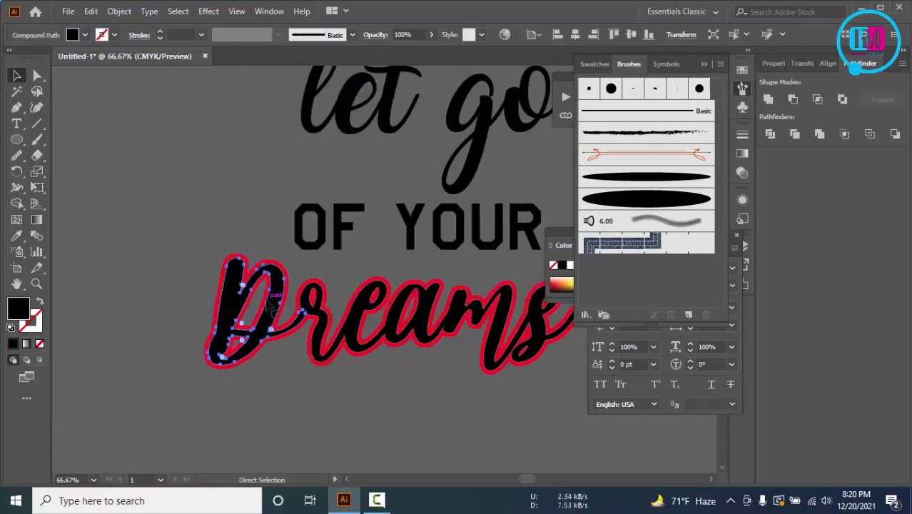
key(Delete)
key(ctrl+z)
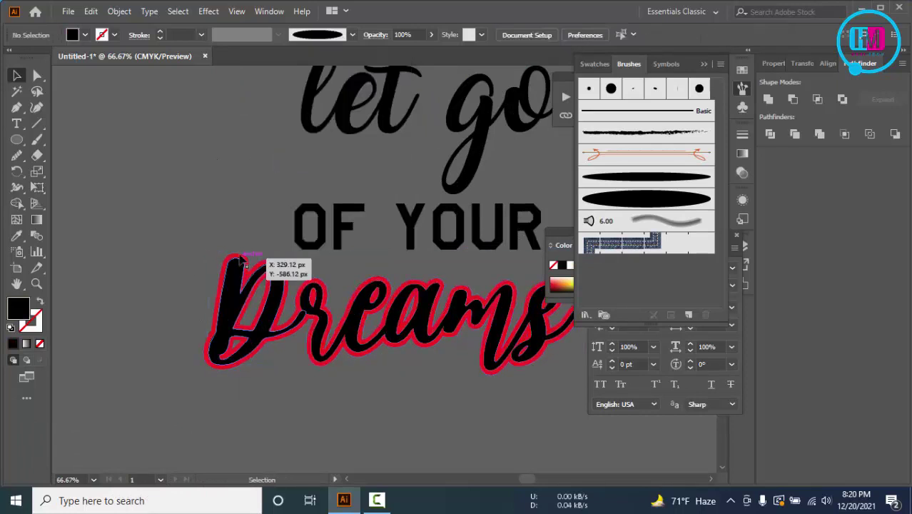
click(235, 258)
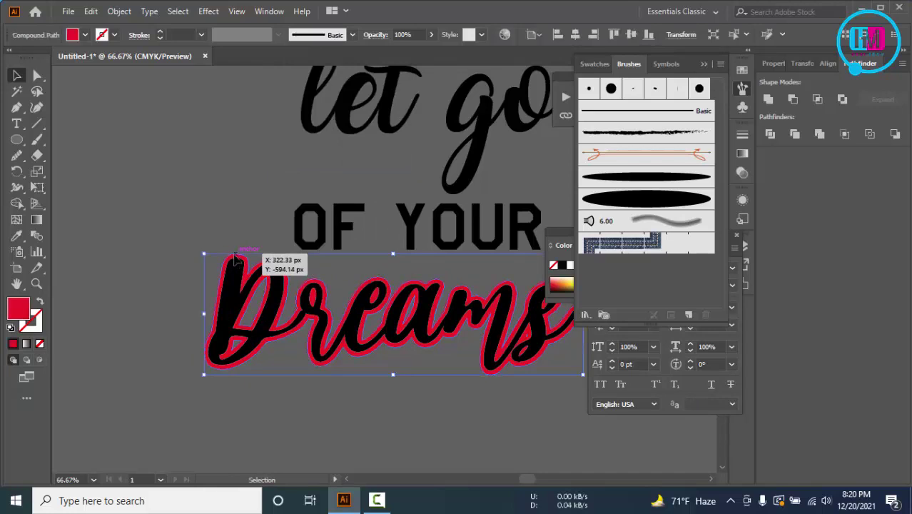
key(Left)
key(Left)
key(Left)
key(Left)
key(Left)
key(Left)
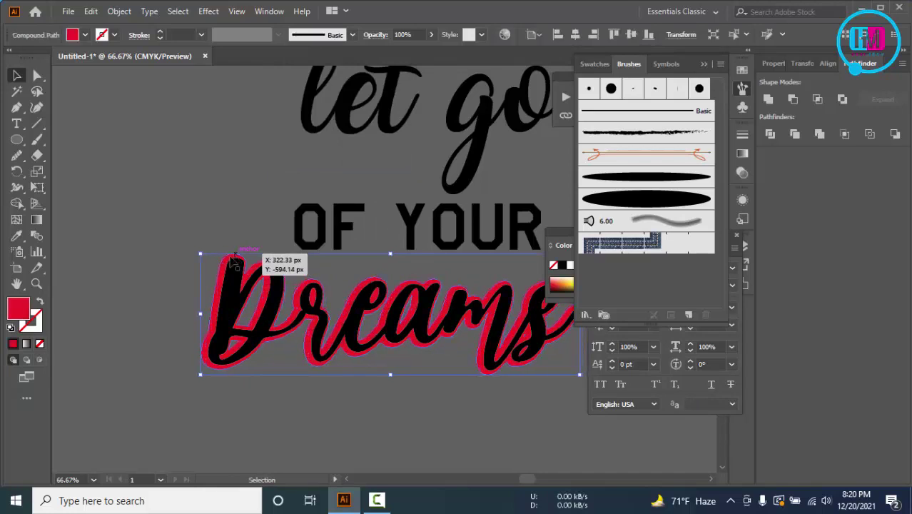
click(129, 11)
mouse_move(214, 323)
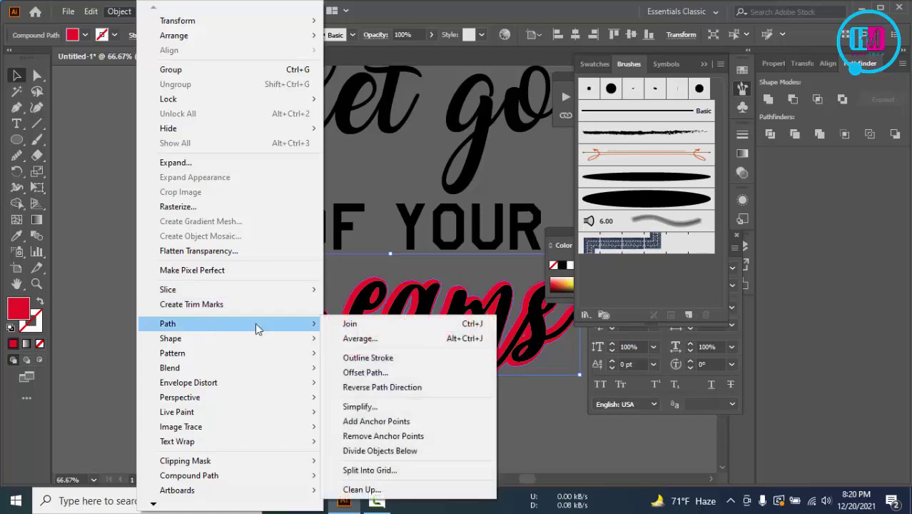
- Create a second, thinner 4 px offset path around Dreams
click(385, 371)
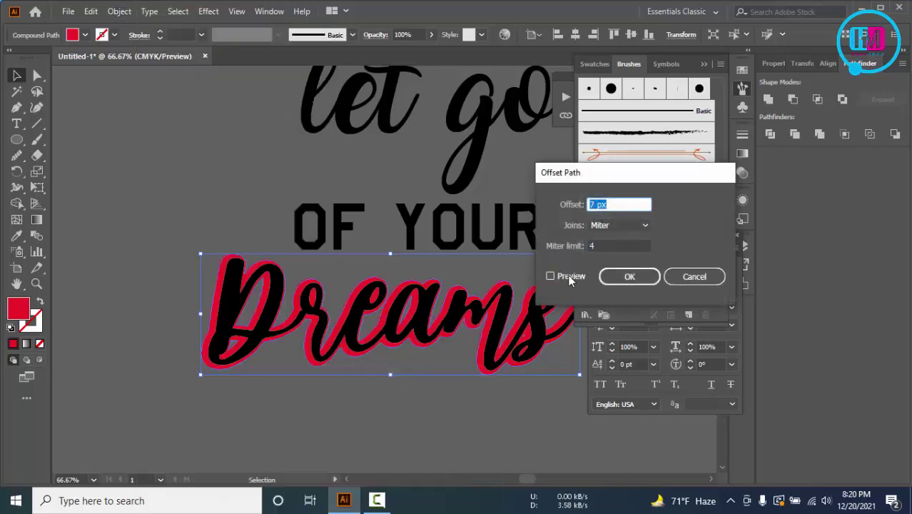
click(571, 276)
key(Down)
key(Down)
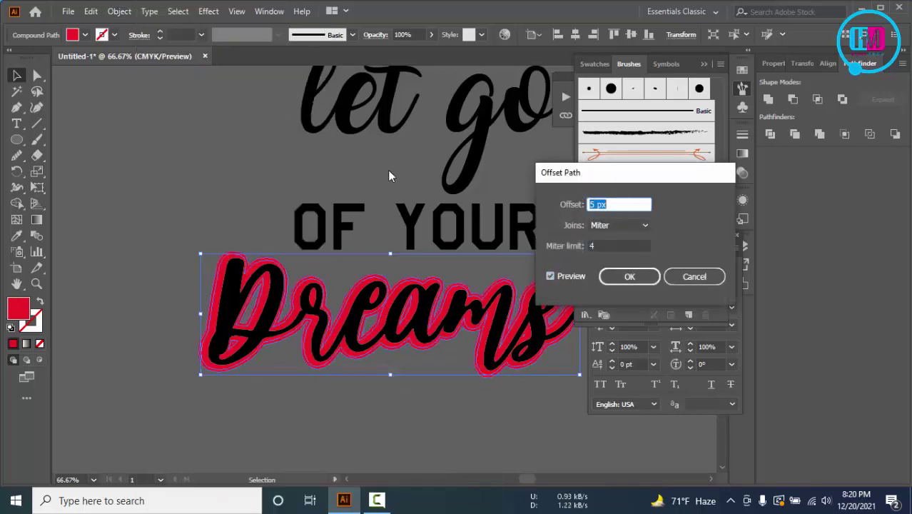
key(Down)
key(Down)
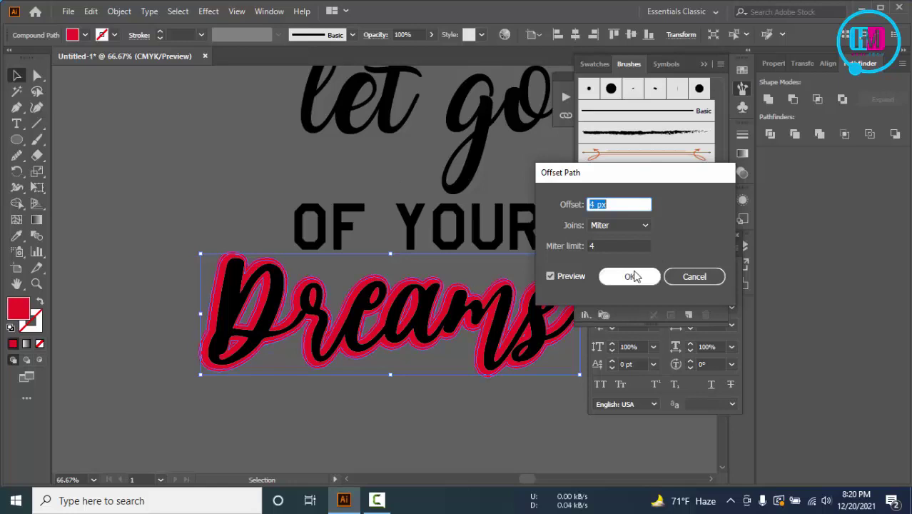
click(629, 276)
- Fill the new offset layer purple and nudge it into place behind the red one
click(85, 35)
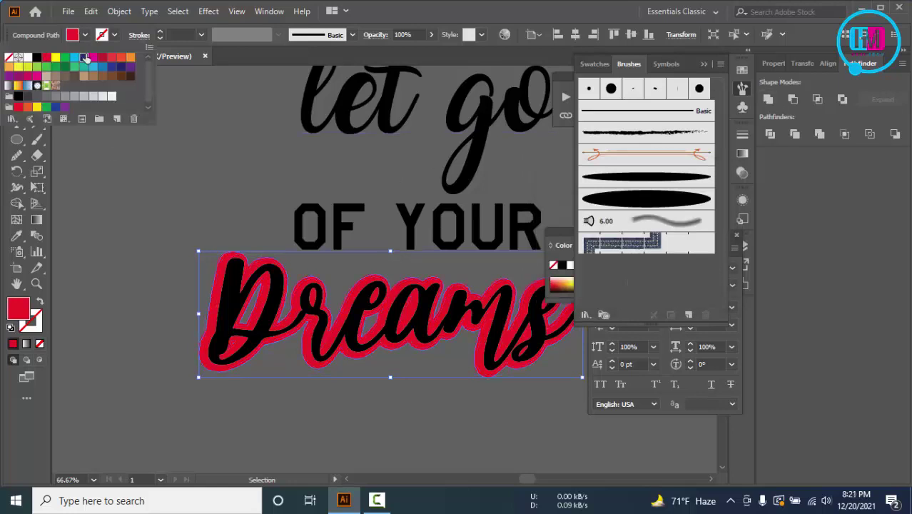
click(85, 60)
click(206, 160)
key(Left)
key(Left)
key(Left)
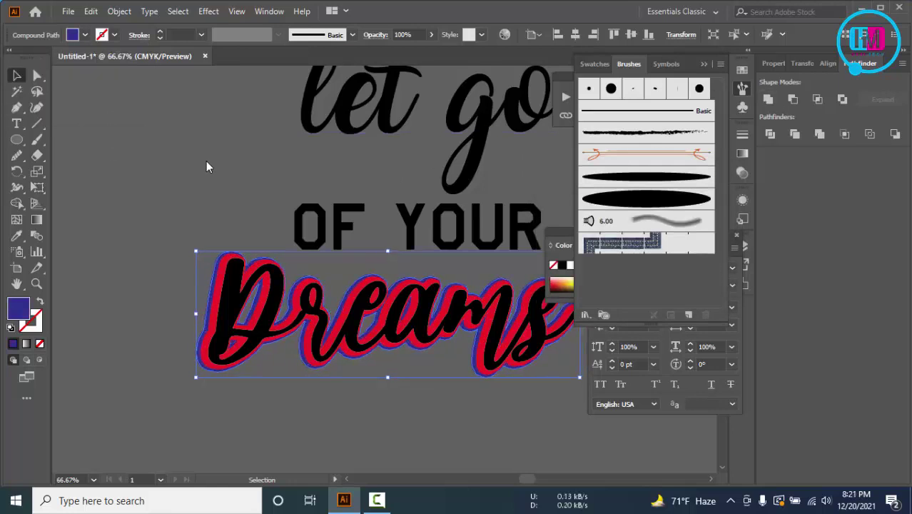
key(Left)
key(Left)
key(Left)
key(Right)
key(Right)
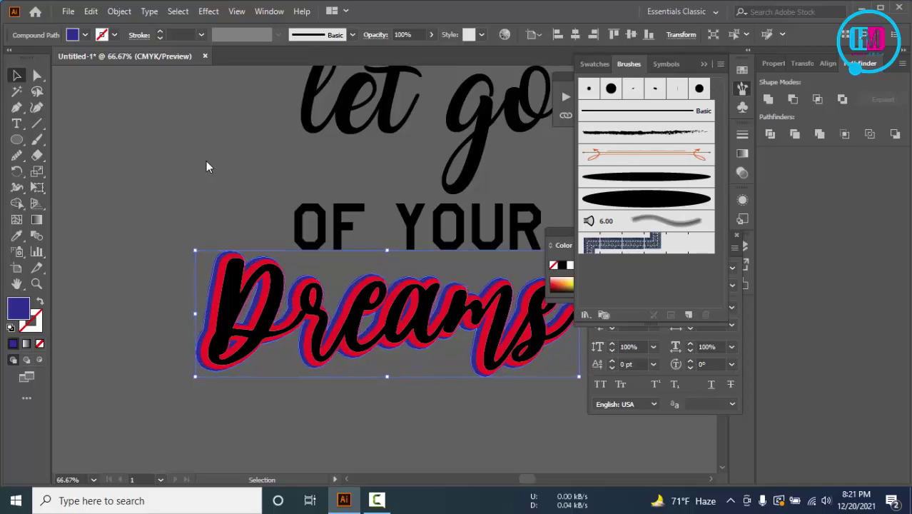
key(Left)
key(Left)
key(Up)
- Select the red offset layer of Dreams and remove it
click(219, 189)
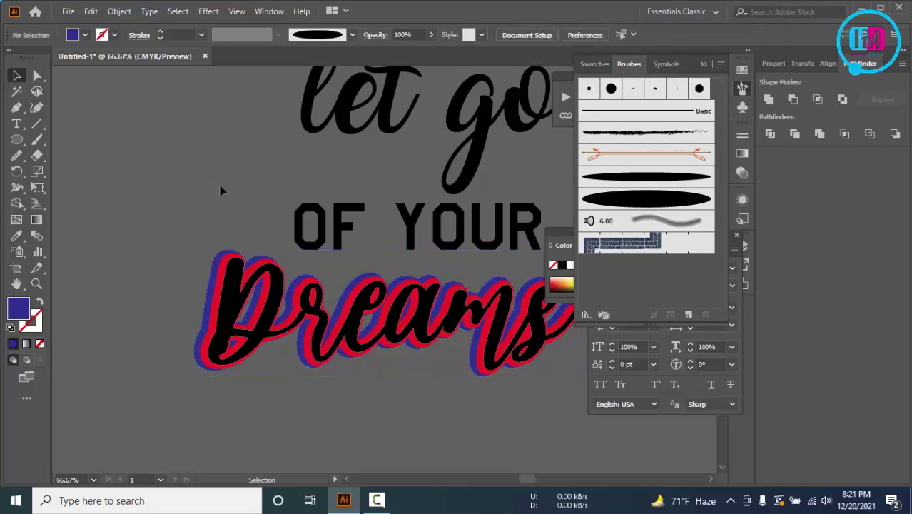
drag(259, 230, 251, 208)
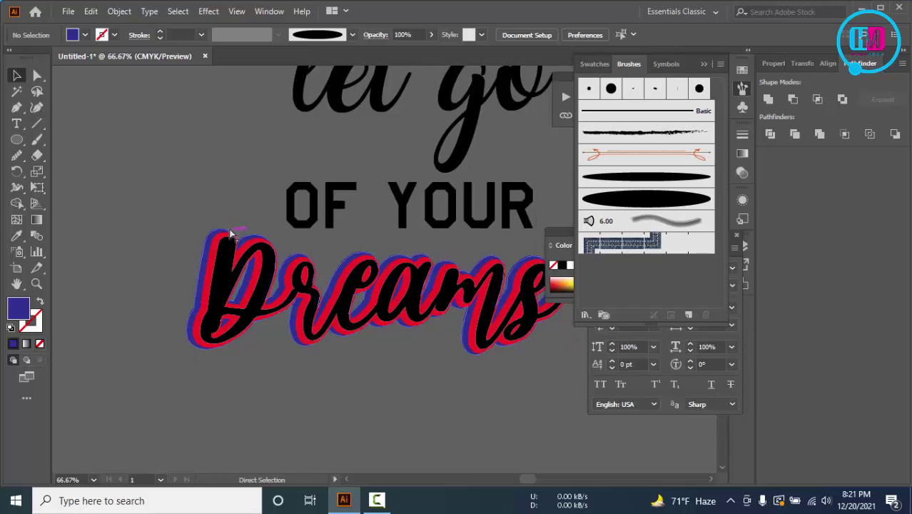
alt+scroll(229, 227, up, 2)
click(192, 241)
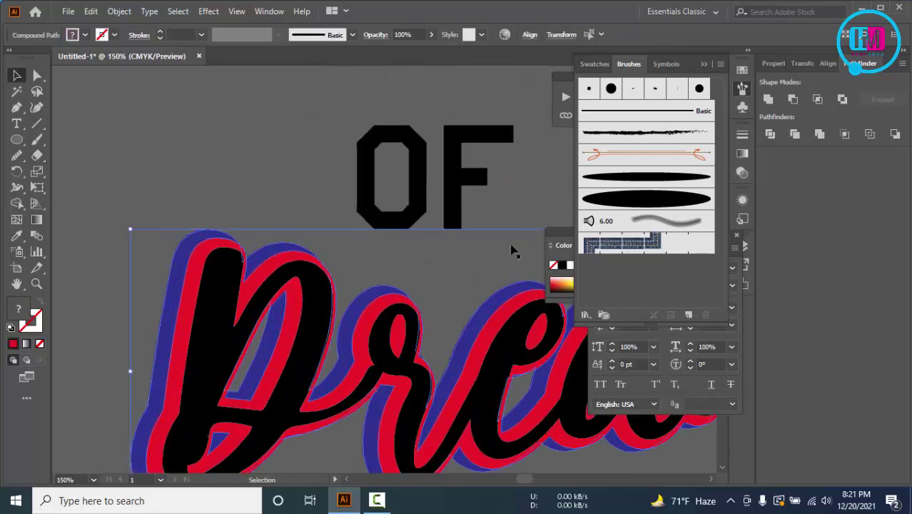
scroll(513, 250, right, 1)
click(792, 99)
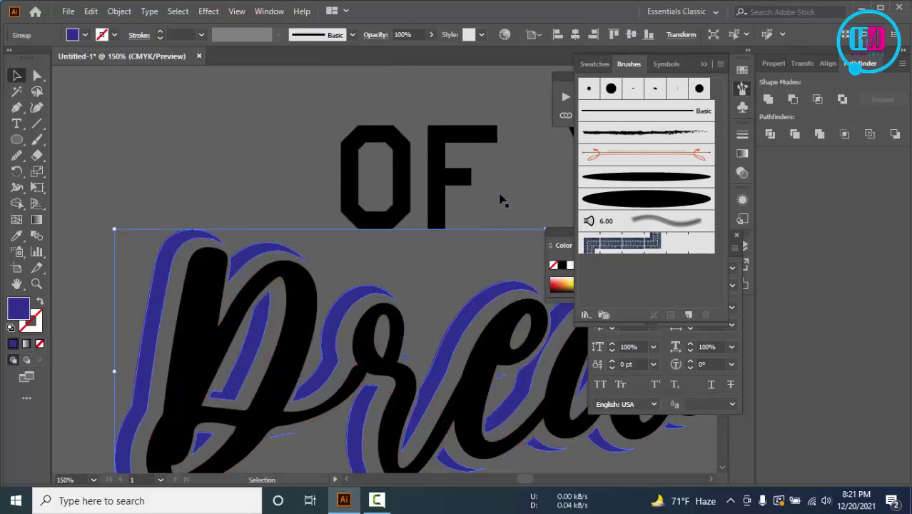
- Select the Dreams lettering group with the reference poster in view
click(504, 198)
alt+scroll(506, 192, down, 2)
alt+scroll(506, 189, down, 1)
scroll(469, 346, right, 3)
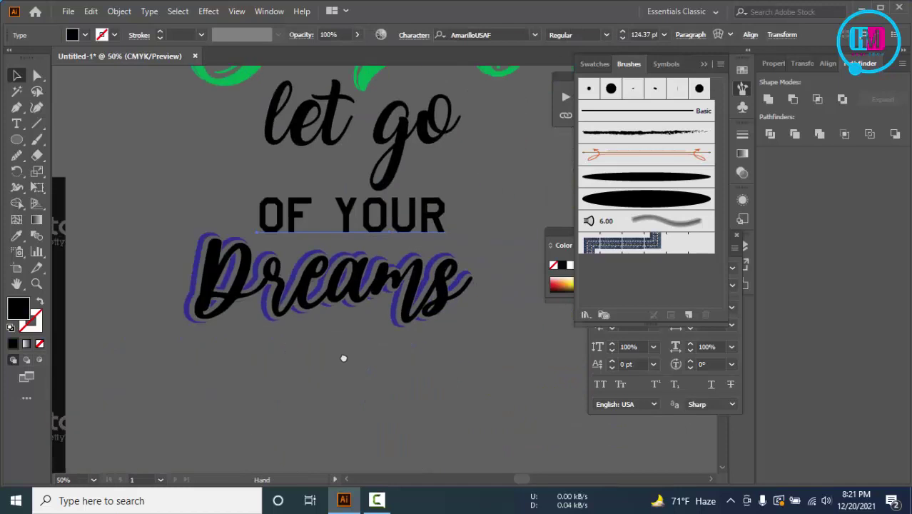
alt+scroll(471, 295, up, 1)
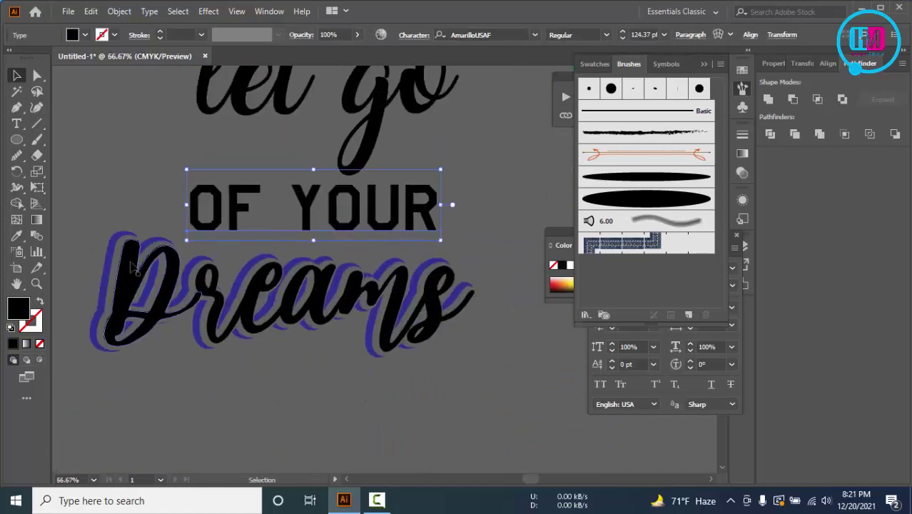
click(116, 241)
key(ctrl+shift+b)
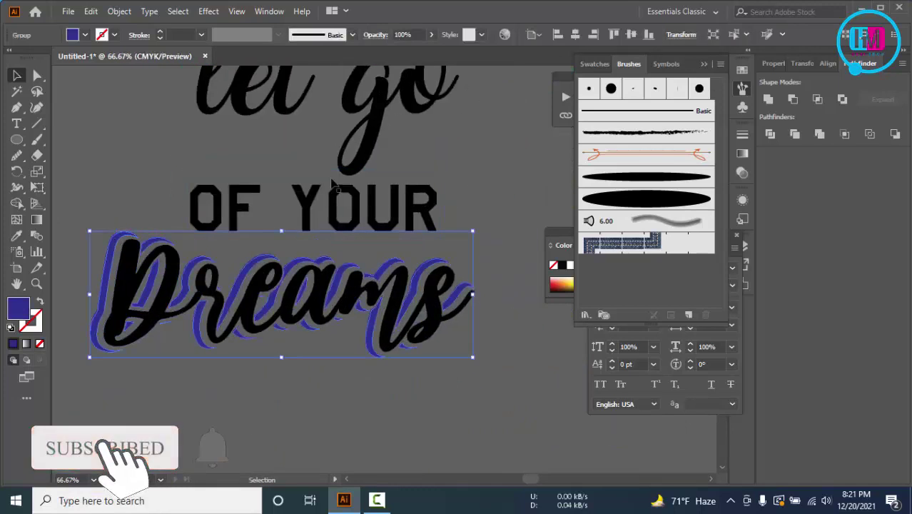
alt+scroll(343, 182, down, 2)
- Sample green from the reference artwork with the Eyedropper
drag(210, 157, 255, 193)
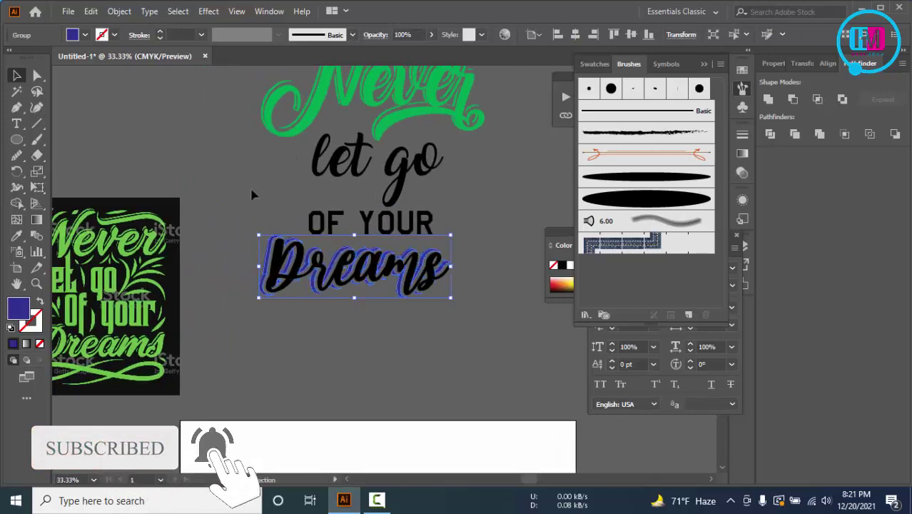
key(i)
click(125, 239)
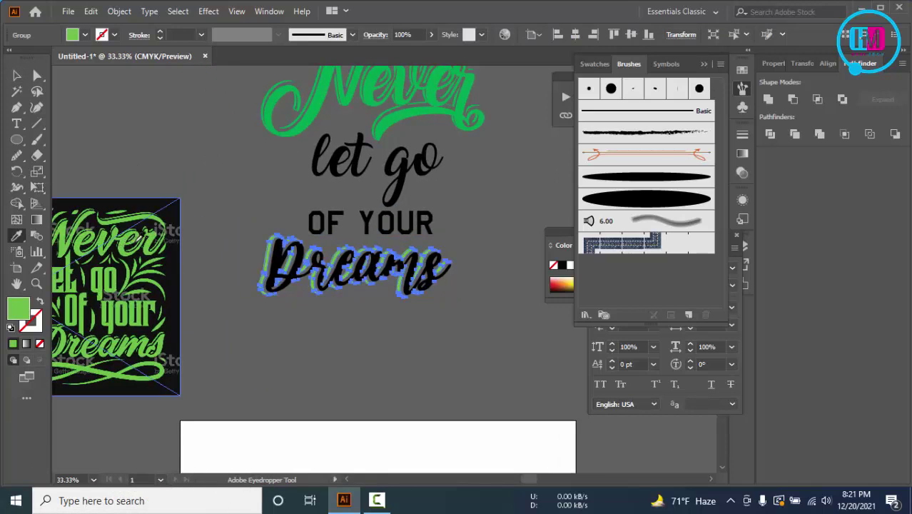
key(v)
click(389, 306)
alt+scroll(389, 306, up, 1)
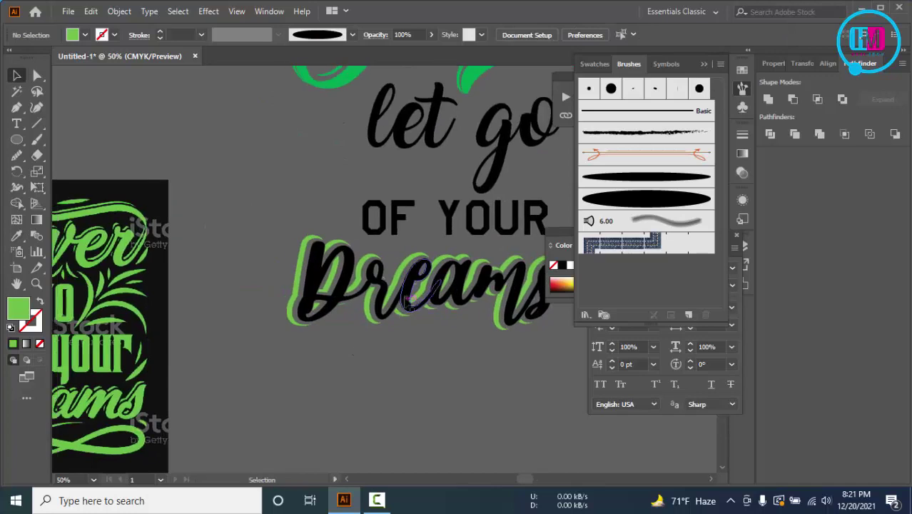
mouse_move(410, 300)
mouse_down()
mouse_move(375, 288)
mouse_move(407, 291)
mouse_up()
- Select all the Dreams letters and fill them with the swash green
drag(295, 240, 483, 289)
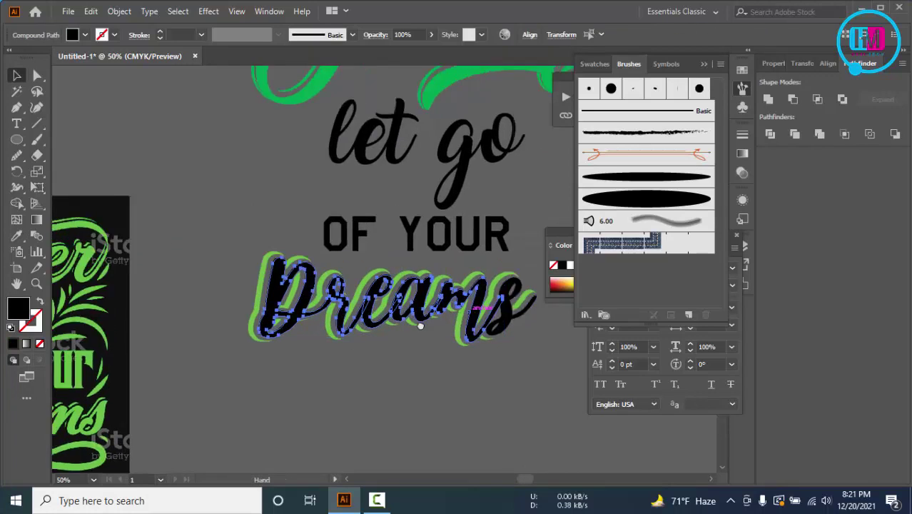
drag(482, 292, 426, 324)
shift+click(426, 324)
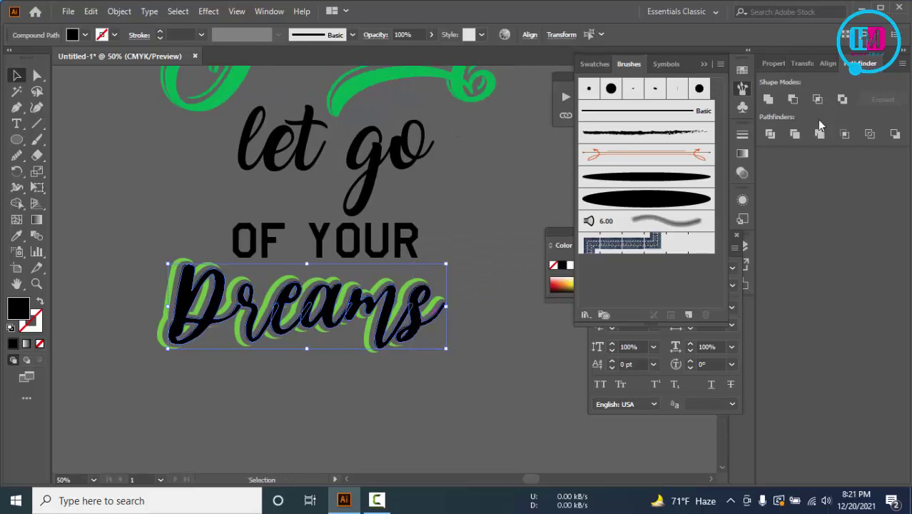
key(i)
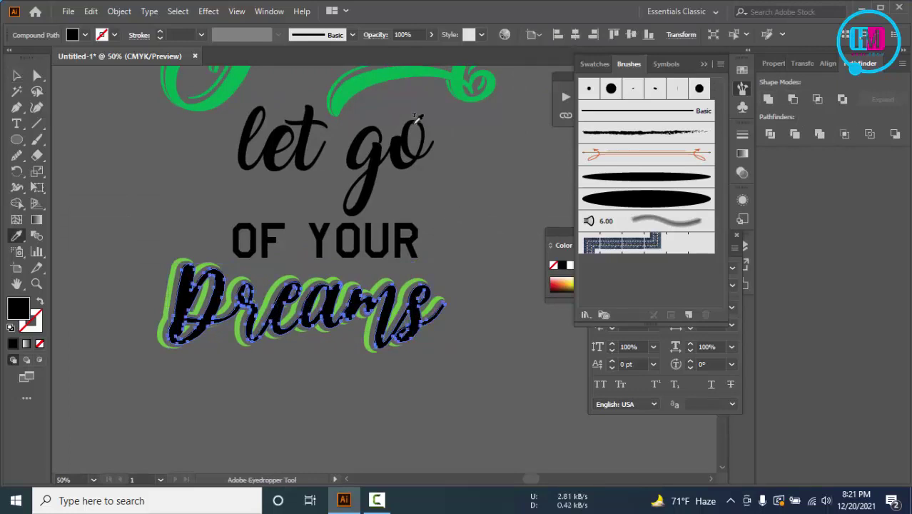
click(369, 77)
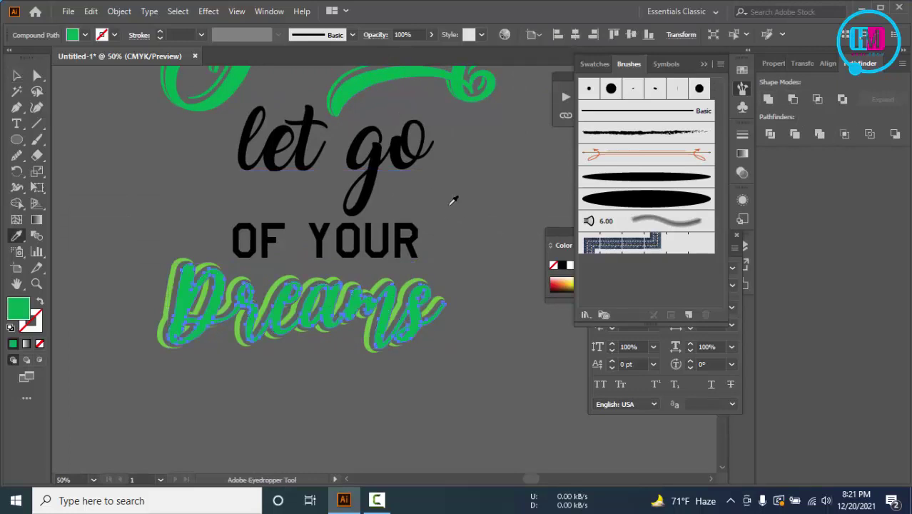
key(v)
- Give the Dreams shadow group the darker green from the reference
drag(351, 289, 342, 282)
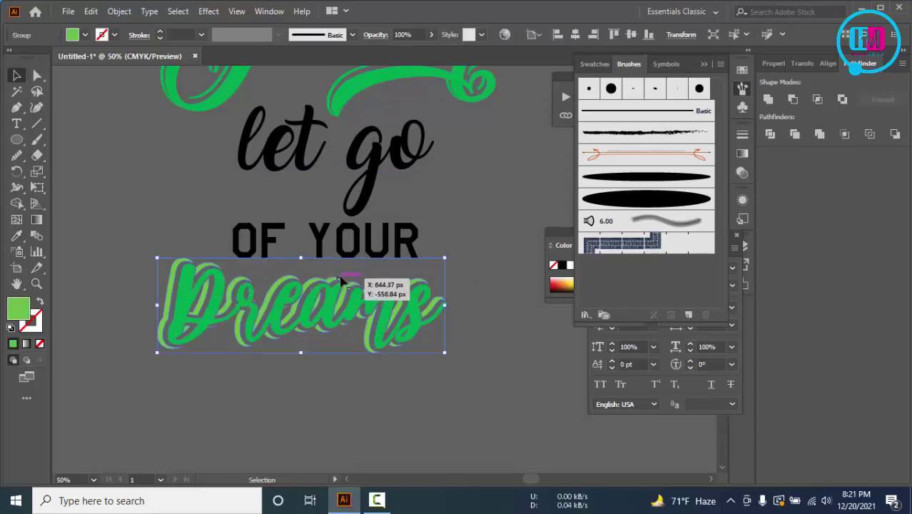
key(i)
click(386, 78)
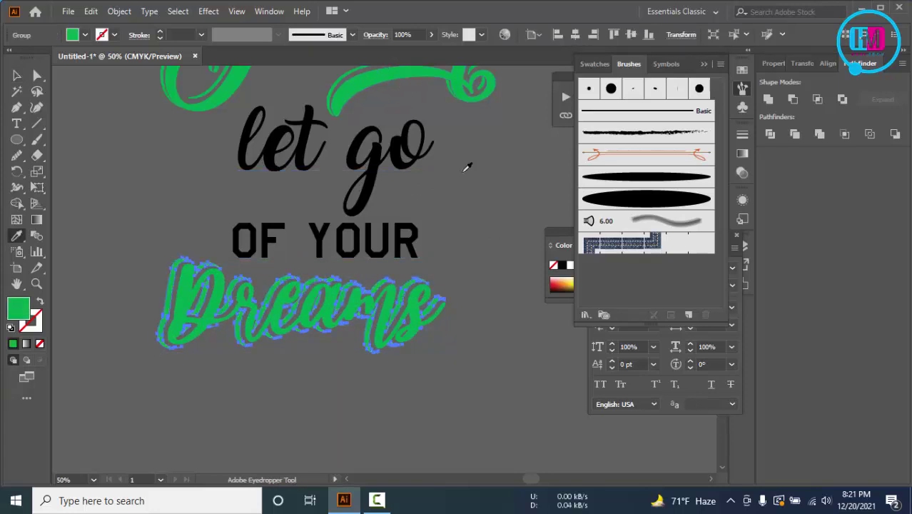
key(v)
click(474, 214)
scroll(474, 212, down, 1)
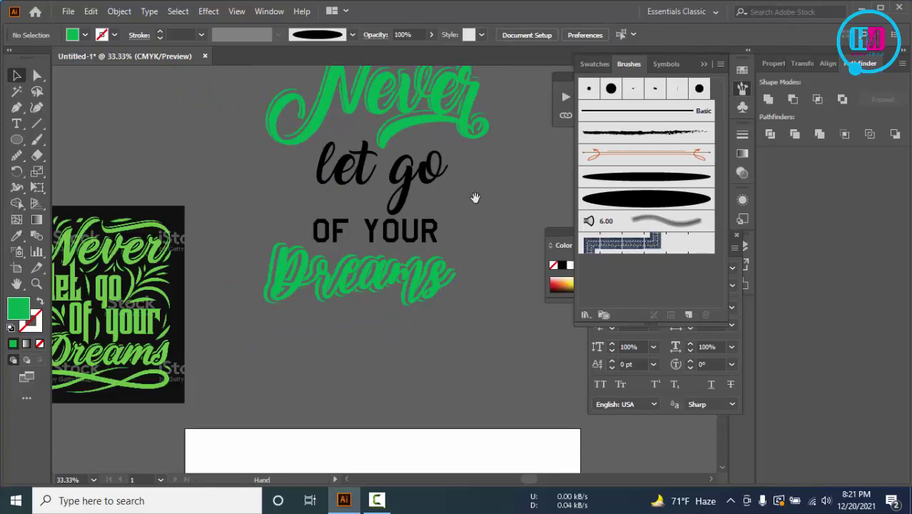
drag(474, 197, 494, 216)
click(442, 315)
- Nudge OF YOUR slightly left and recentre the artwork in view
drag(258, 360, 511, 316)
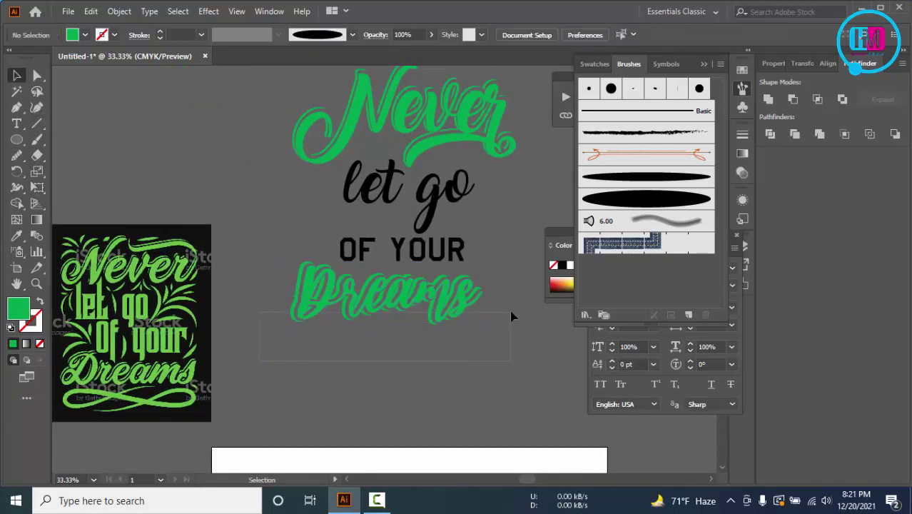
click(482, 218)
drag(448, 255, 442, 255)
click(488, 226)
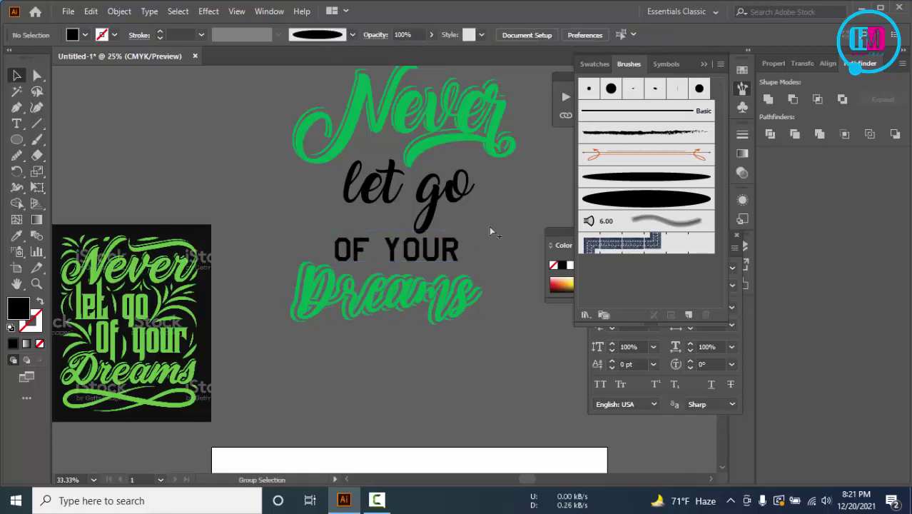
mouse_move(210, 211)
mouse_down()
mouse_move(280, 190)
mouse_move(245, 187)
mouse_up()
drag(534, 183, 471, 187)
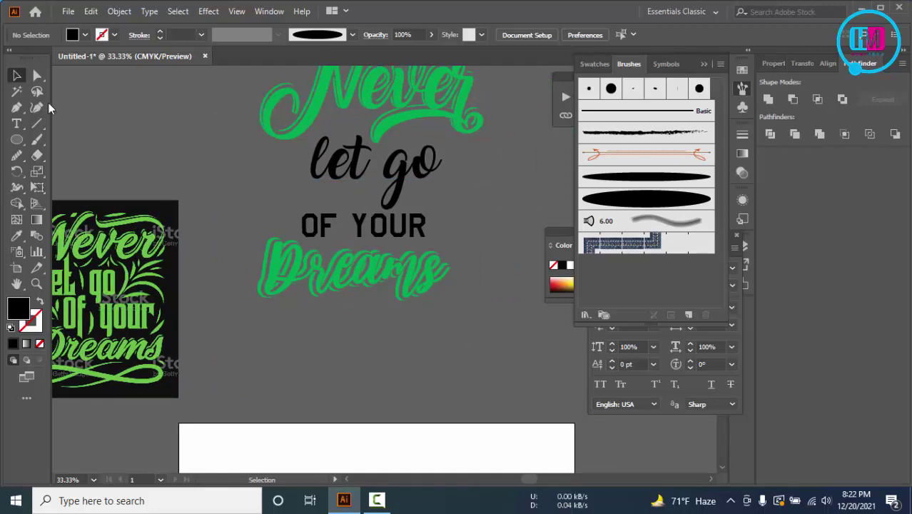
- Pick the tapered brush from the brush library and switch to the Paintbrush tool
click(17, 139)
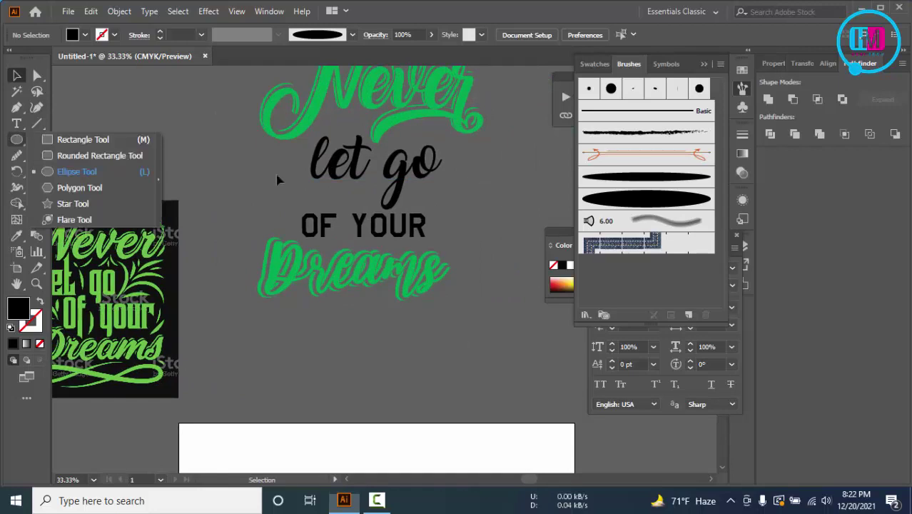
click(743, 108)
click(742, 87)
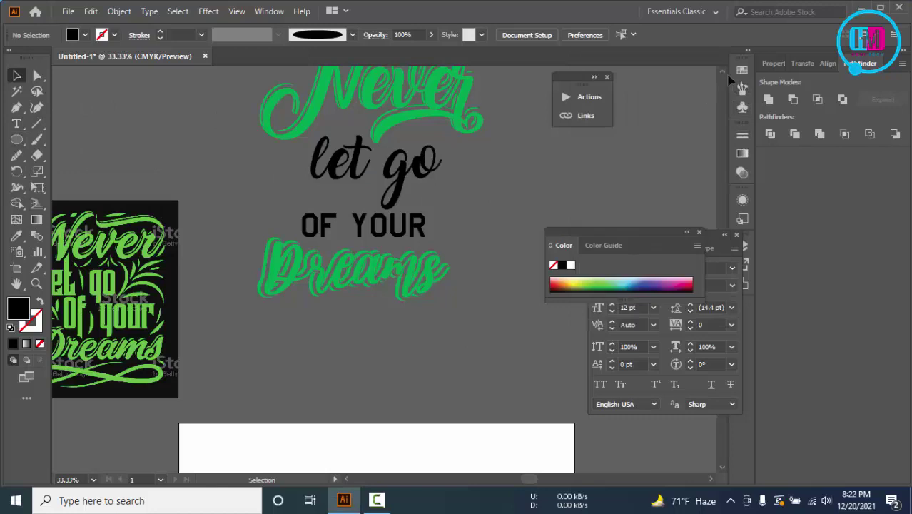
click(743, 87)
click(663, 177)
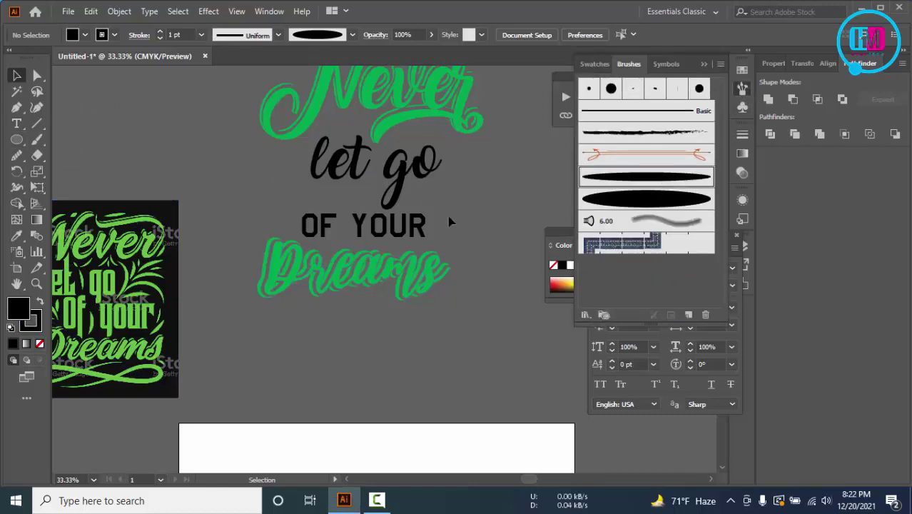
click(41, 139)
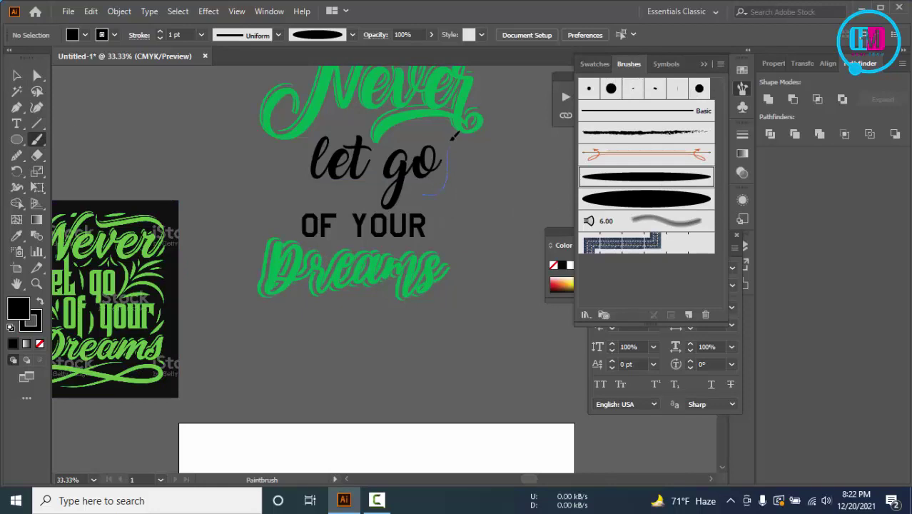
- Paint a curved tapered swash to the right of 'go', redoing failed strokes
drag(452, 136, 452, 137)
key(ctrl+z)
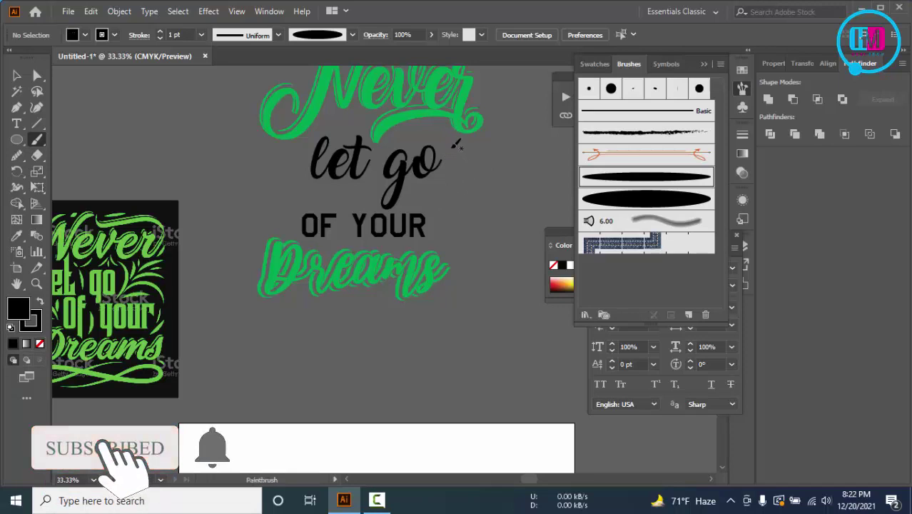
drag(450, 149, 431, 182)
key(ctrl+z)
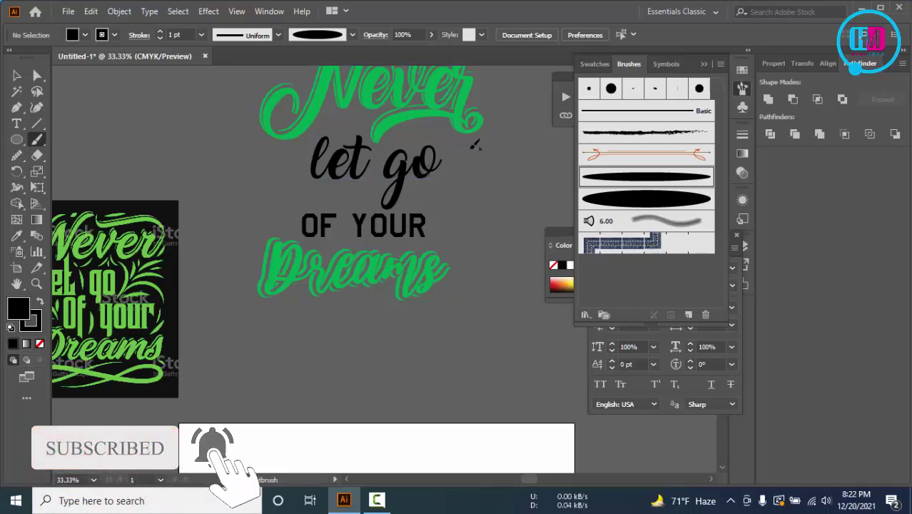
drag(450, 147, 428, 183)
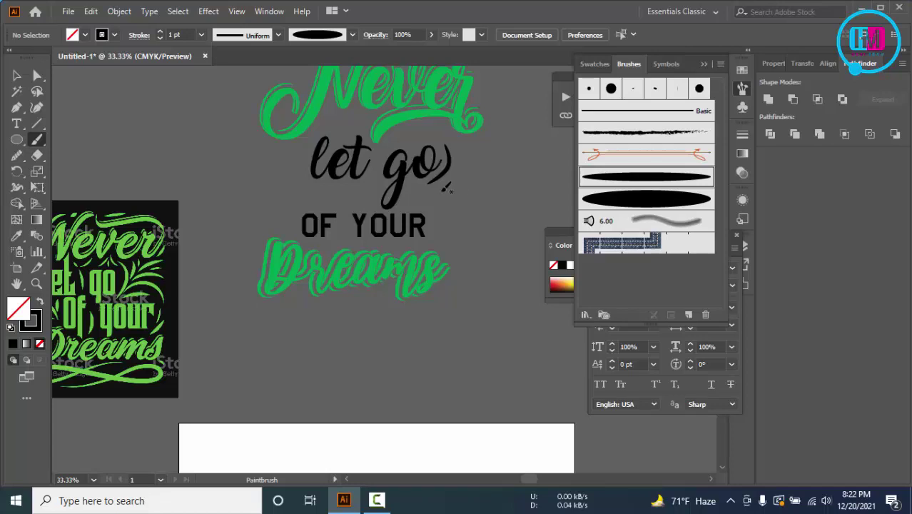
drag(489, 184, 503, 186)
key(ctrl+z)
drag(441, 182, 504, 207)
key(ctrl+z)
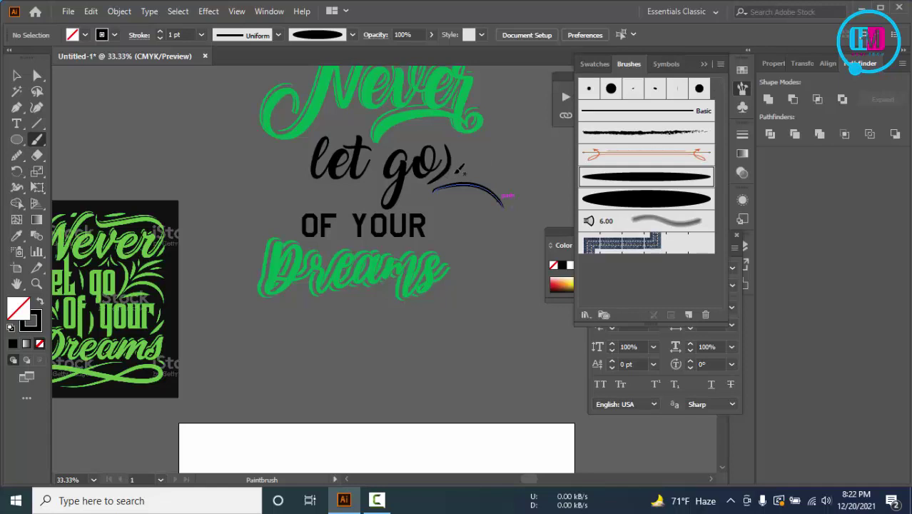
- Add short swash strokes right of 'go' and remove stray accents above it
drag(454, 174, 488, 172)
drag(491, 170, 465, 157)
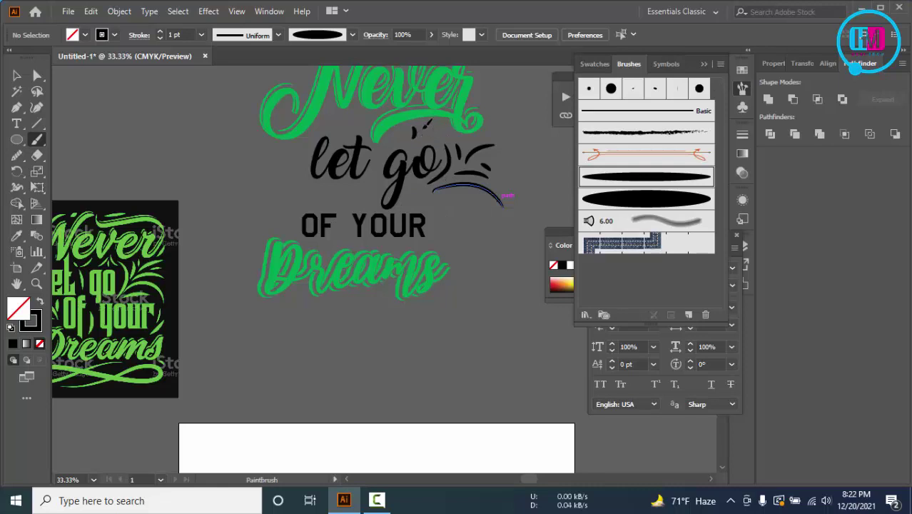
drag(426, 124, 420, 150)
drag(504, 203, 504, 205)
scroll(417, 135, up, 1)
key(ctrl+z)
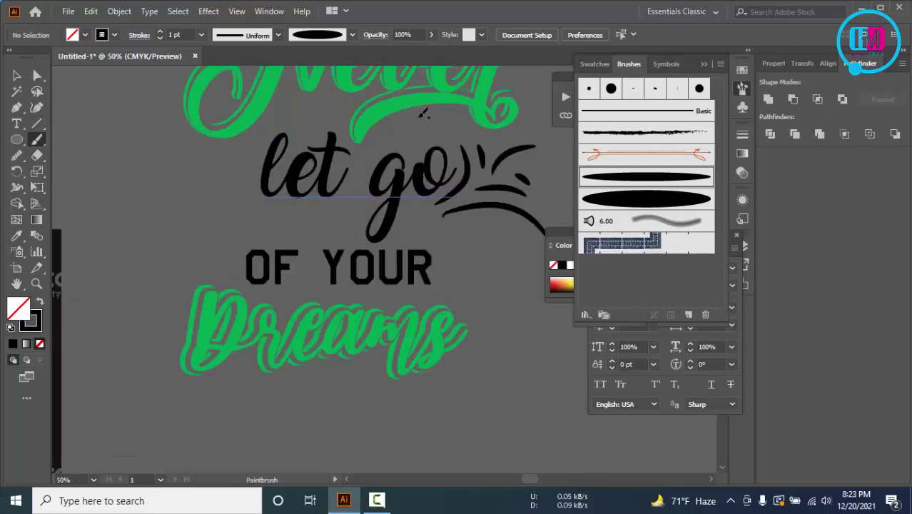
drag(394, 145, 430, 113)
key(ctrl+z)
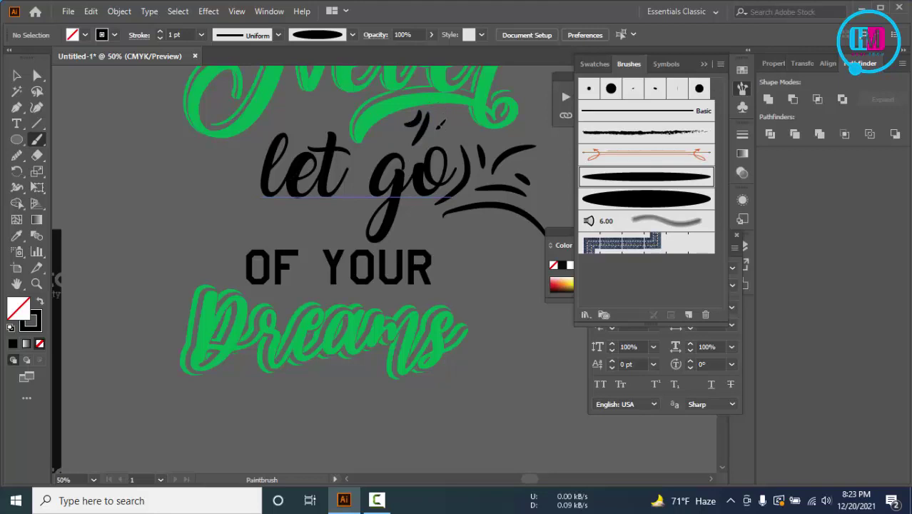
- Paint a wing-shaped stroke between the 't' and 'g' of 'let go'
scroll(346, 170, down, 1)
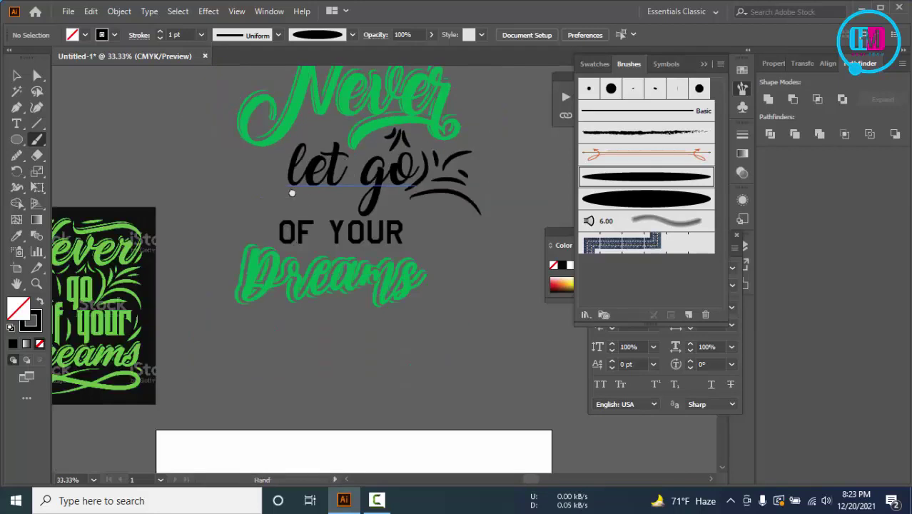
drag(292, 193, 409, 191)
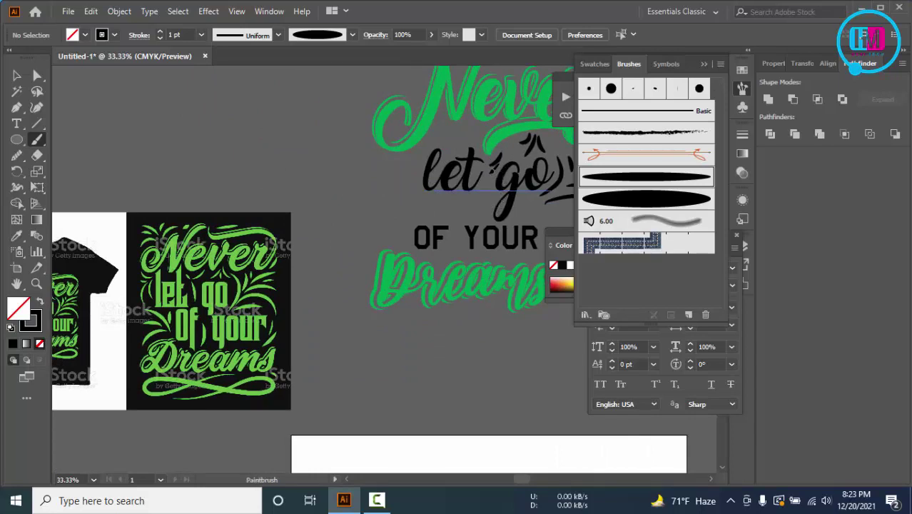
scroll(495, 178, up, 2)
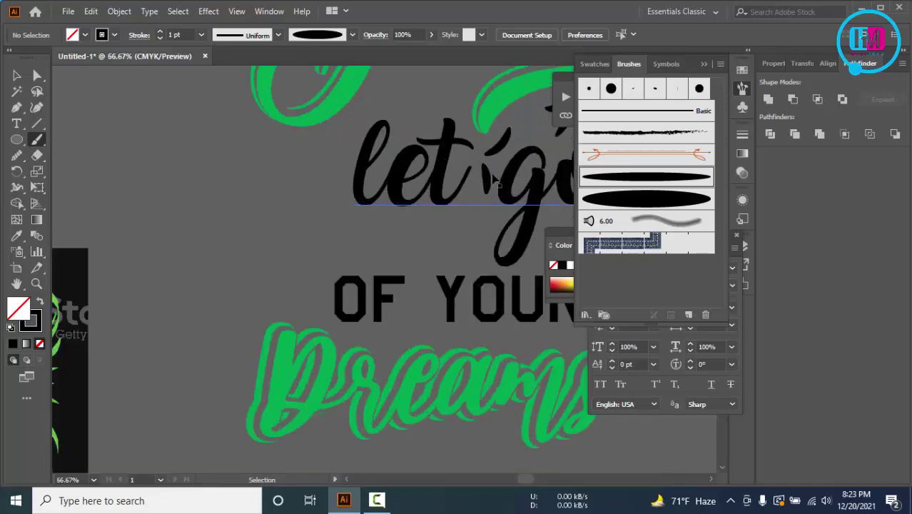
drag(486, 169, 484, 192)
drag(495, 152, 453, 154)
- Draw curved swashes to the left of 'let go' and 'OF YOUR'
scroll(477, 174, down, 1)
scroll(429, 179, down, 1)
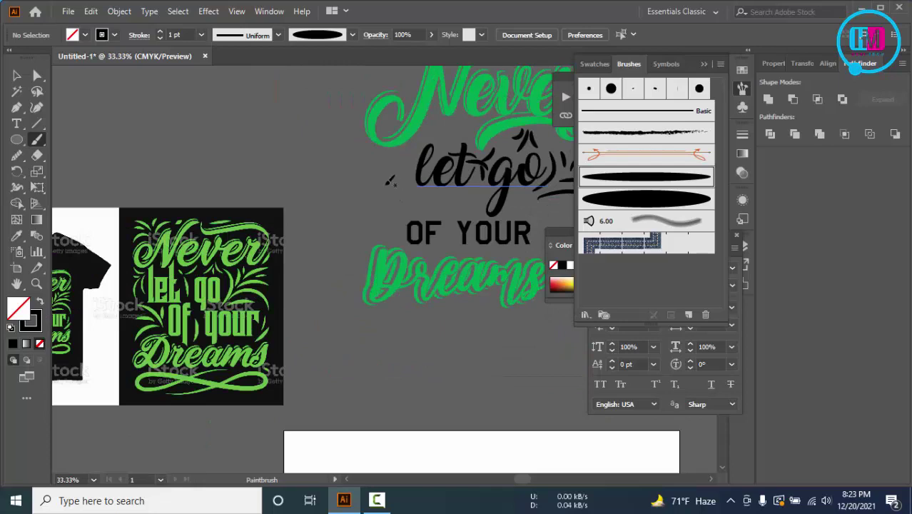
drag(404, 204, 396, 214)
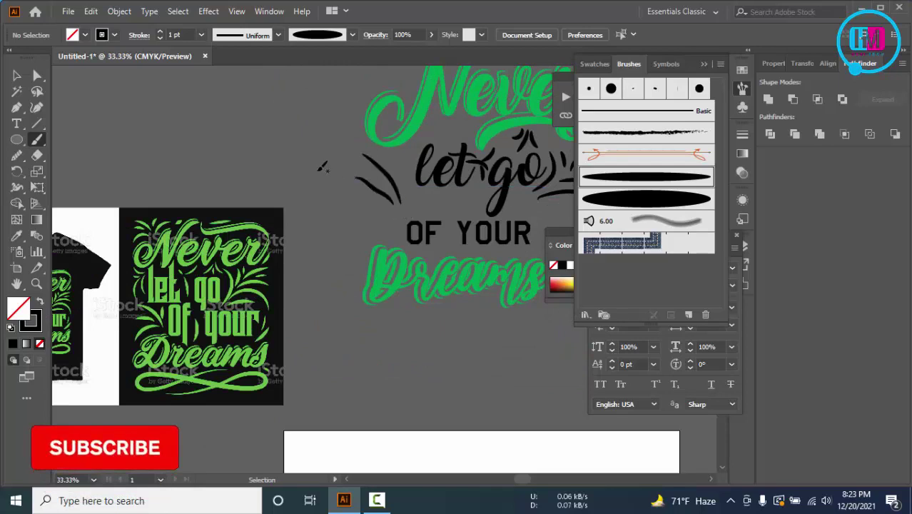
drag(365, 178, 391, 207)
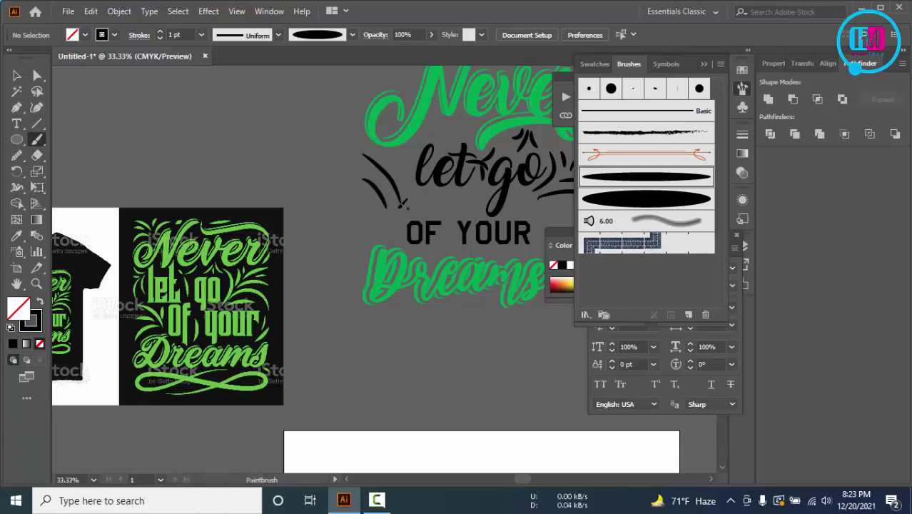
mouse_move(392, 209)
mouse_down()
mouse_move(372, 238)
mouse_move(374, 218)
mouse_up()
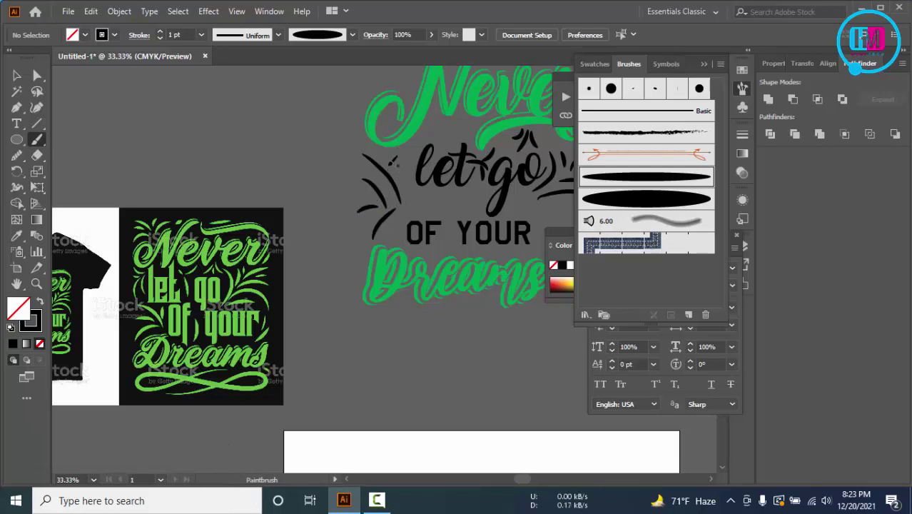
drag(384, 178, 401, 167)
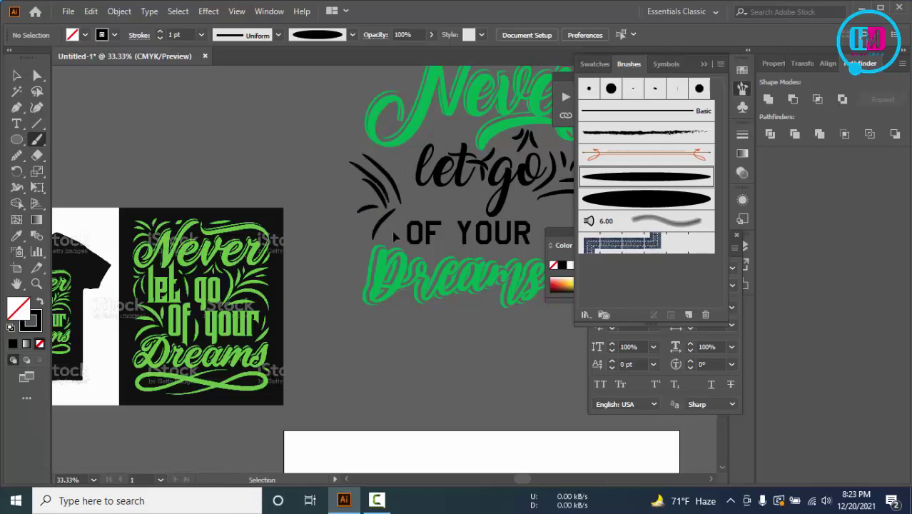
- Redraw the swashes beside 'OF YOUR' and left of 'let go', plus a stroke below
key(ctrl+z)
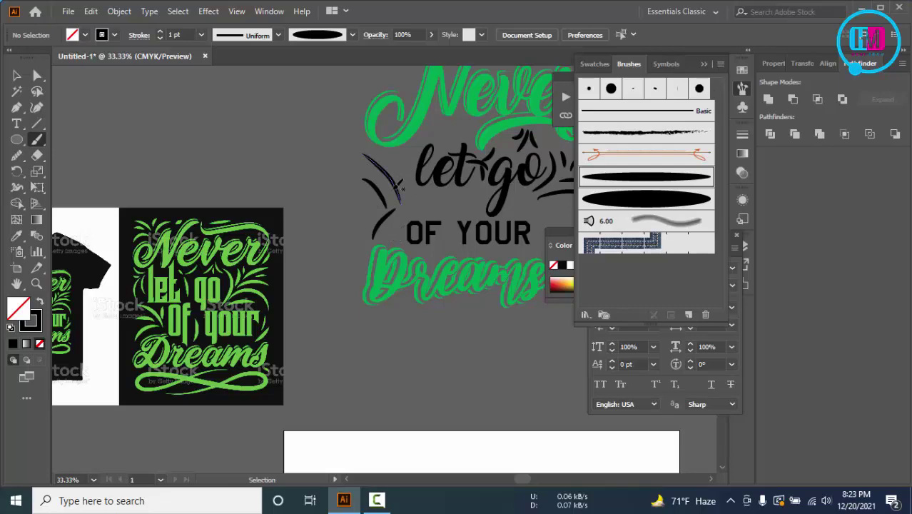
key(ctrl+z)
key(ctrl+z)
key(ctrl+z)
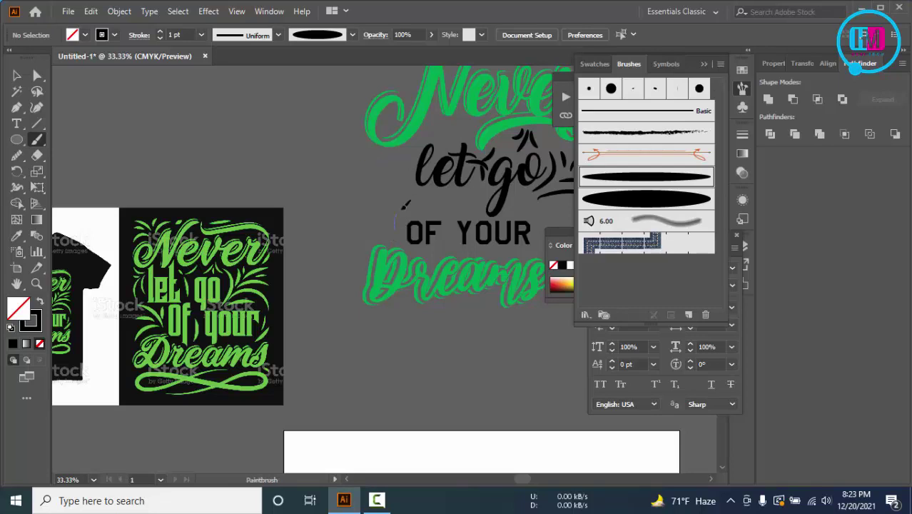
mouse_move(393, 227)
mouse_down()
mouse_move(418, 194)
mouse_move(391, 202)
mouse_up()
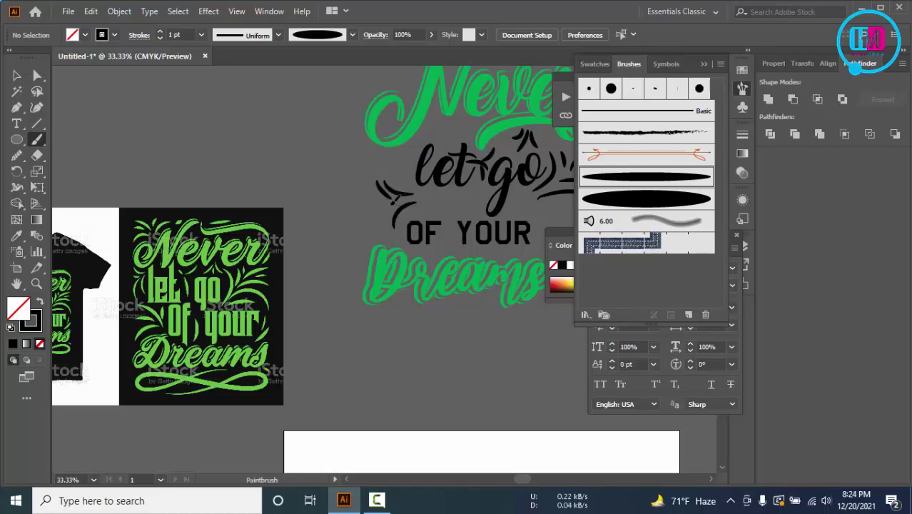
drag(354, 230, 352, 230)
drag(448, 192, 468, 197)
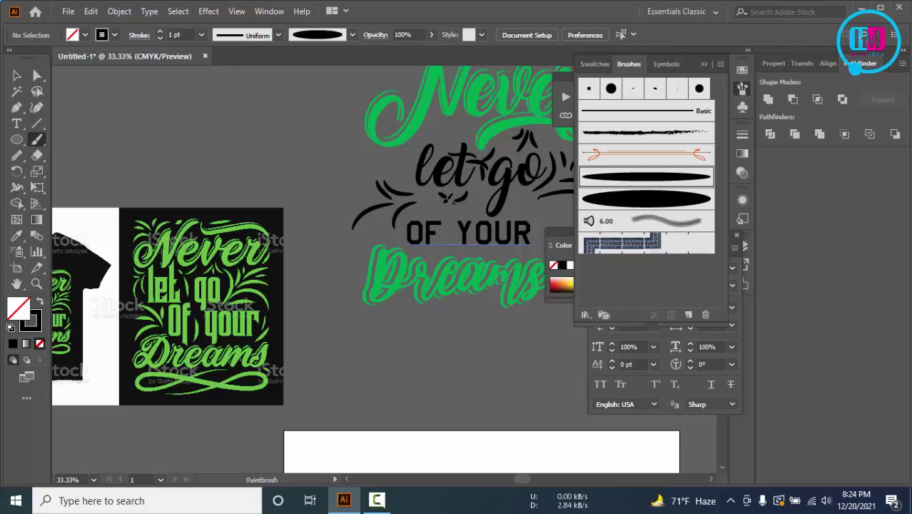
- Add short tapered strokes under 'let go', after 'go' and 'YOUR', and on the left swirls
drag(458, 201, 465, 214)
scroll(476, 214, right, 4)
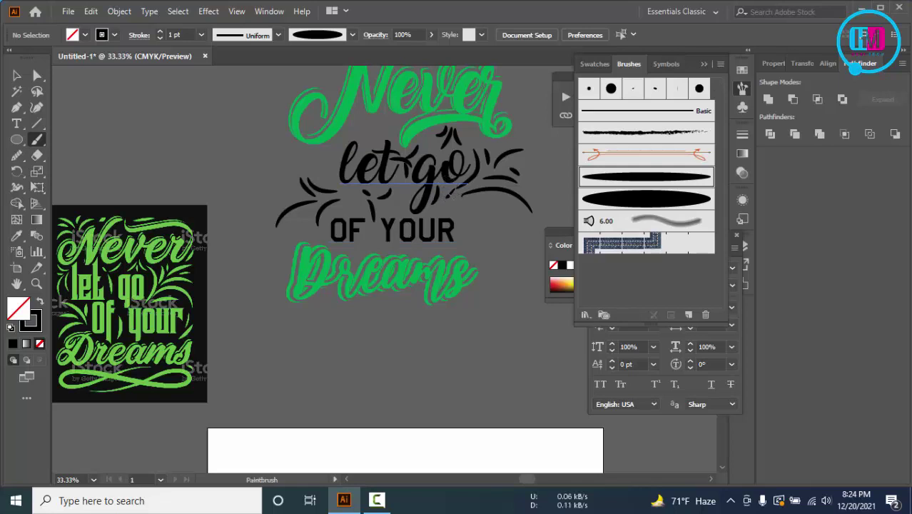
drag(448, 192, 442, 203)
drag(470, 210, 472, 242)
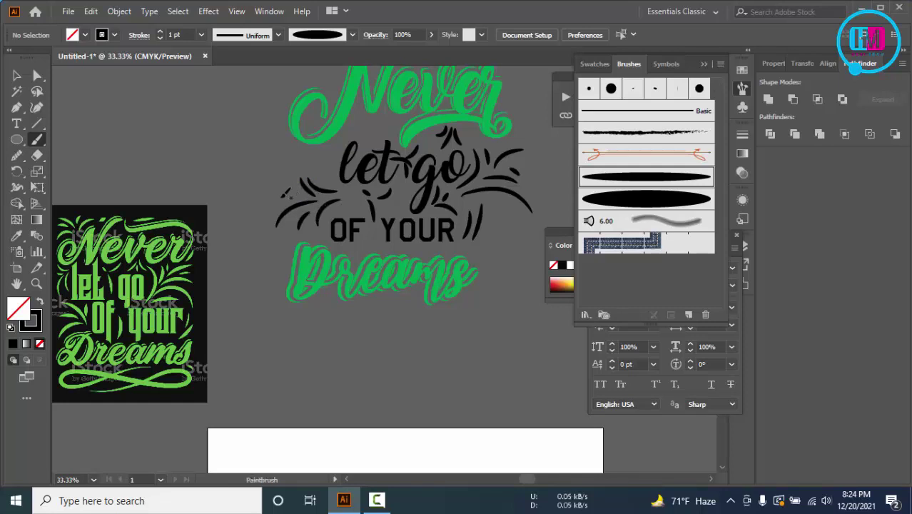
drag(284, 184, 326, 199)
key(ctrl+minus)
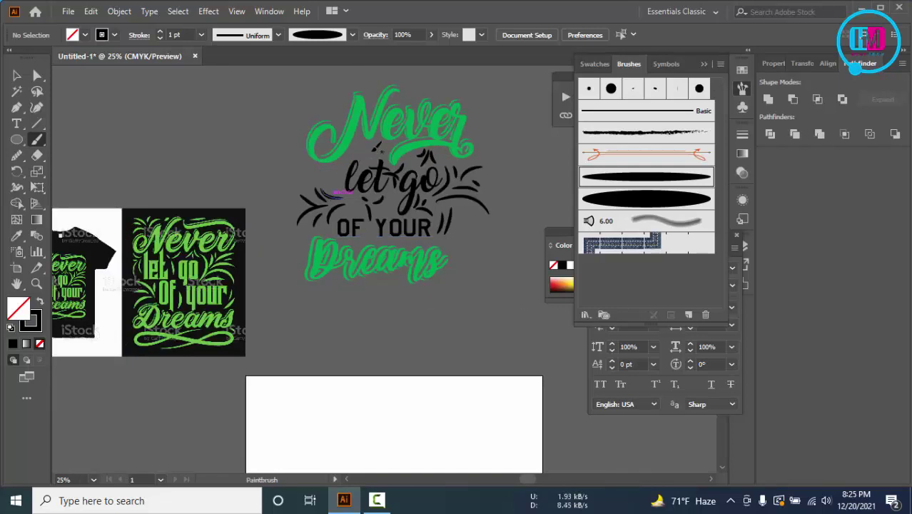
- Draw short swashes above the 'l' and 't' of 'let'
scroll(371, 150, up, 2)
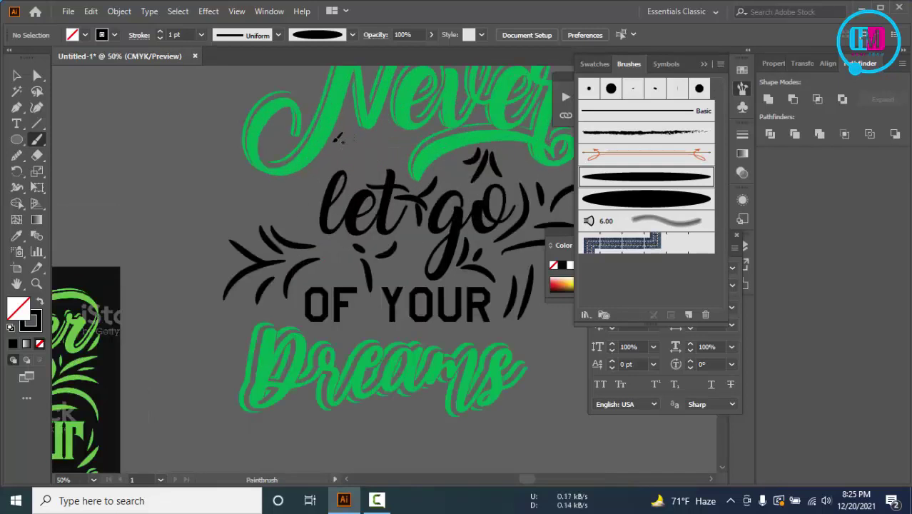
drag(338, 148, 359, 170)
drag(370, 139, 408, 171)
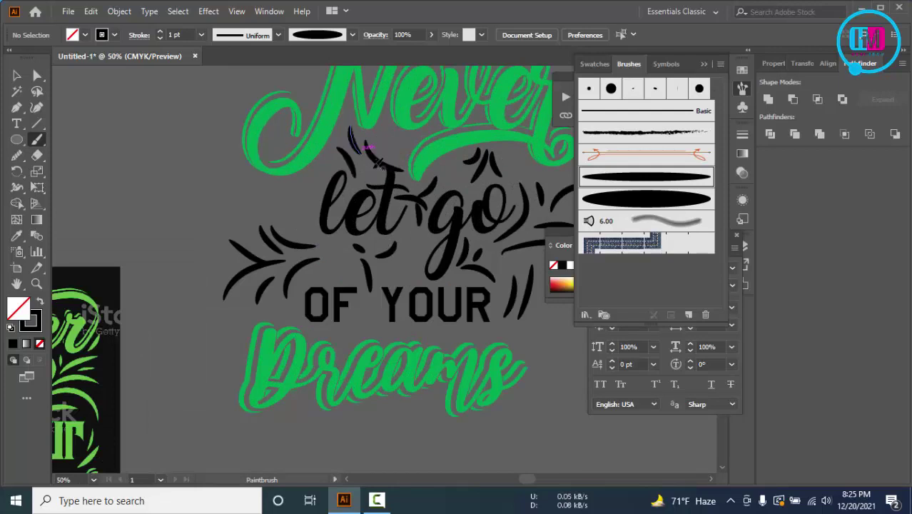
key(ctrl)
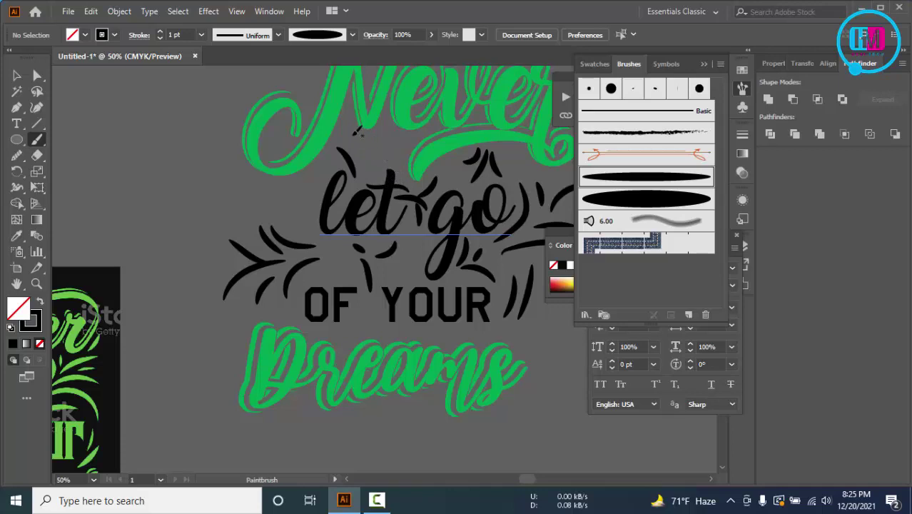
mouse_move(341, 131)
mouse_down()
mouse_move(367, 157)
mouse_move(370, 184)
mouse_up()
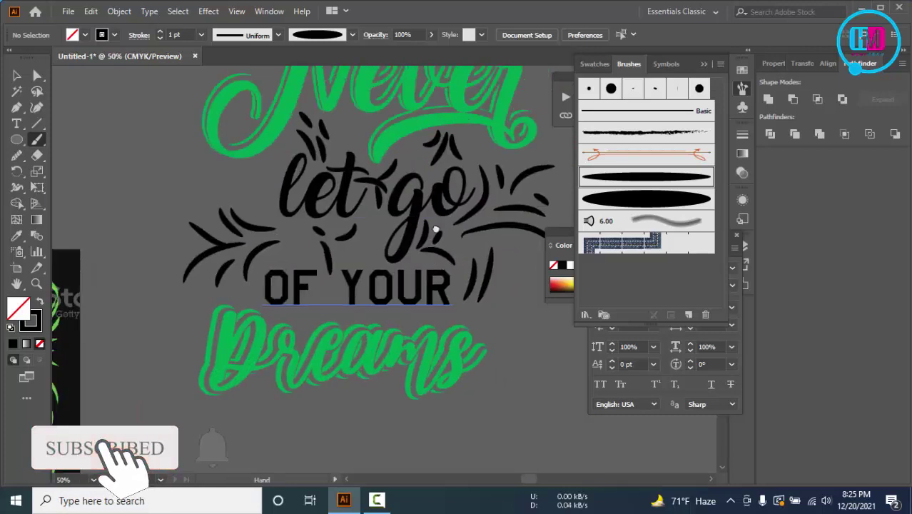
- Redo the short stroke above 'let' until it fits, then view the whole design
key(ctrl+z)
key(ctrl+z)
key(ctrl+z)
key(ctrl+z)
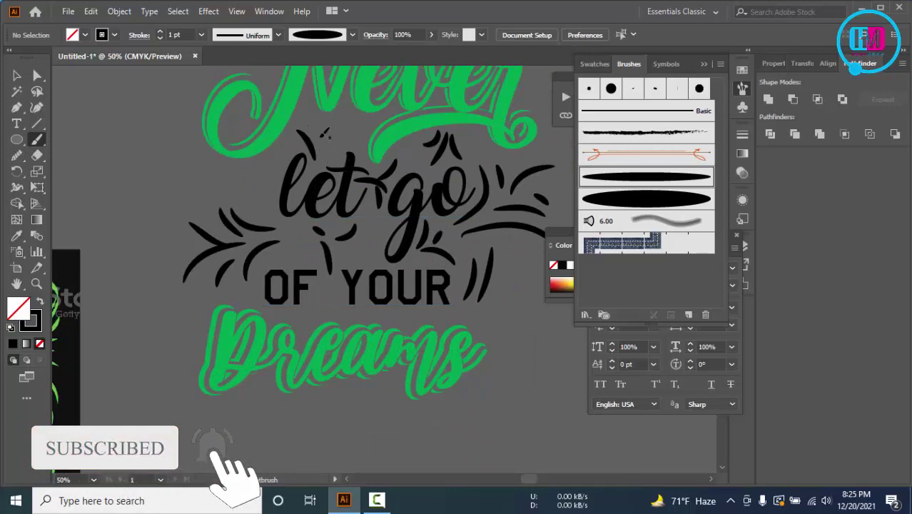
mouse_move(321, 120)
mouse_down()
mouse_move(340, 143)
mouse_move(313, 158)
mouse_up()
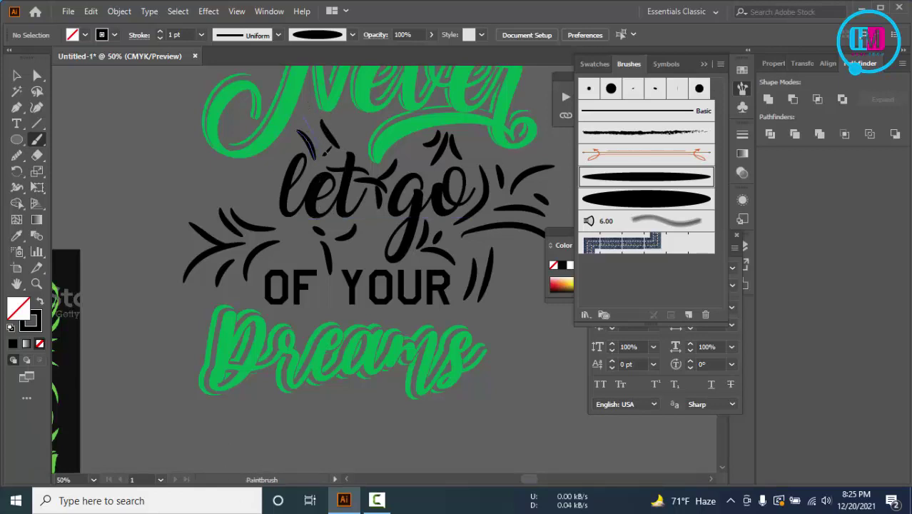
key(ctrl+z)
drag(304, 115, 318, 155)
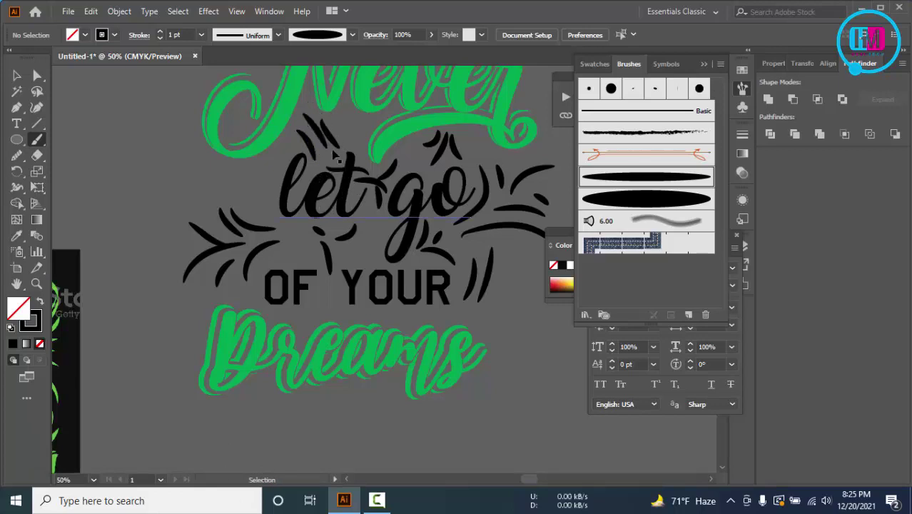
key(ctrl+z)
key(ctrl+shift+z)
key(ctrl+z)
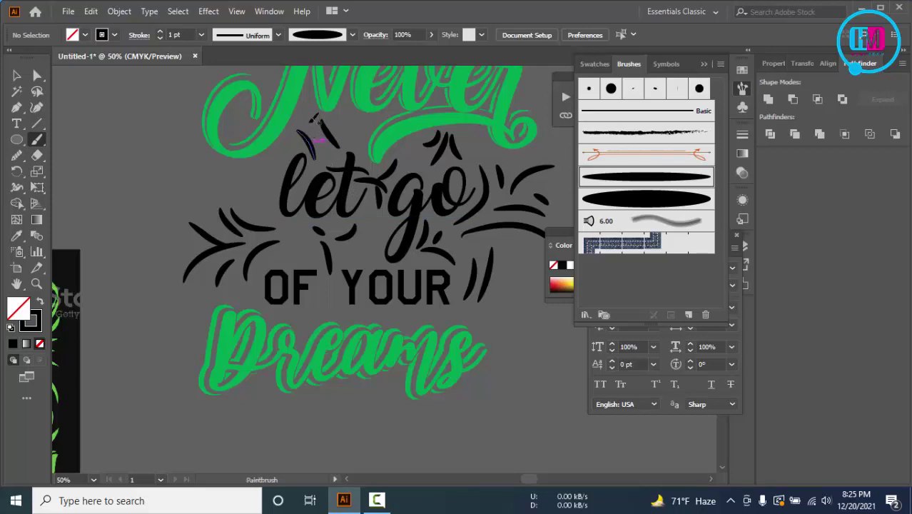
key(ctrl+shift+z)
key(ctrl+minus)
key(ctrl+minus)
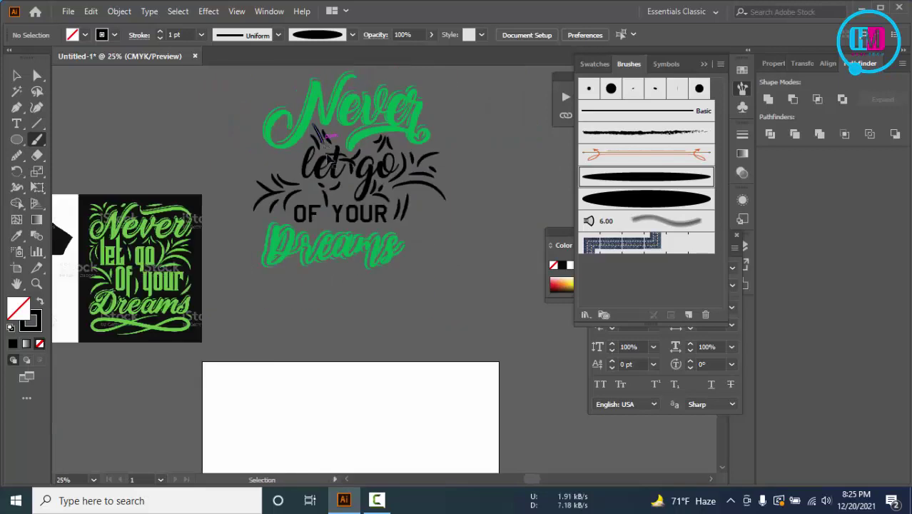
key(ctrl+minus)
drag(362, 230, 439, 257)
- Try drawing an infinity-loop flourish below 'Dreams'
key(ctrl+plus)
key(ctrl+plus)
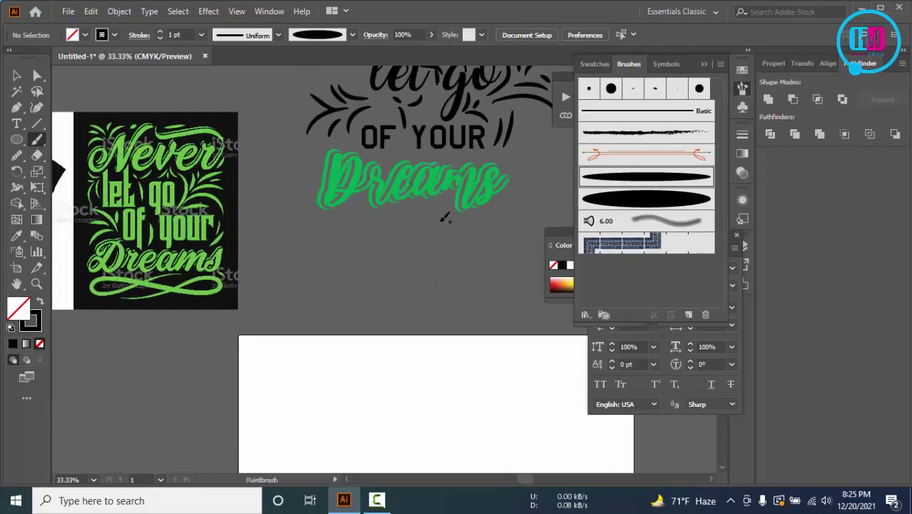
mouse_move(444, 211)
mouse_down()
mouse_move(408, 241)
mouse_move(377, 213)
mouse_move(415, 233)
mouse_move(372, 257)
mouse_up()
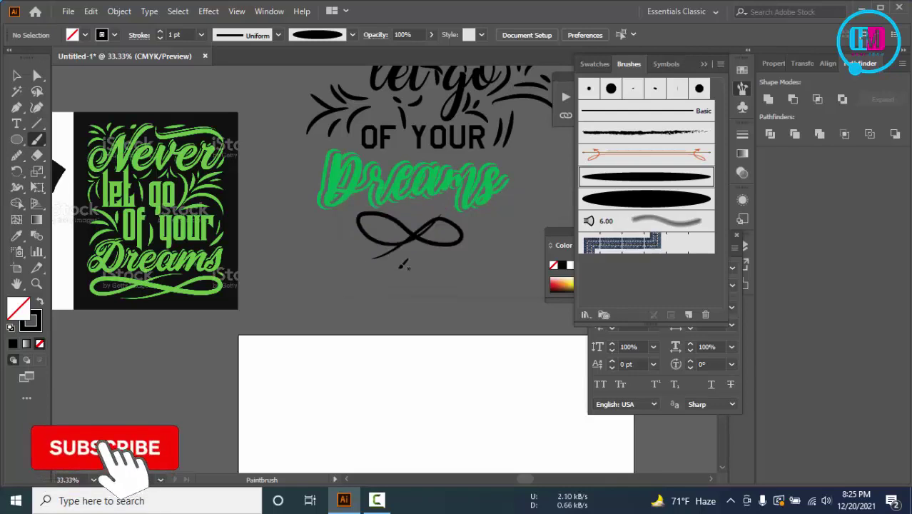
key(ctrl+z)
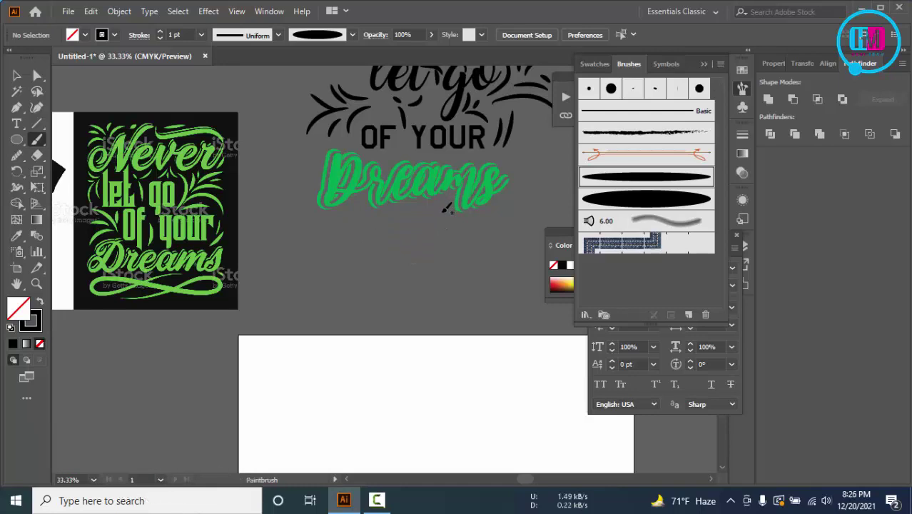
drag(435, 210, 371, 209)
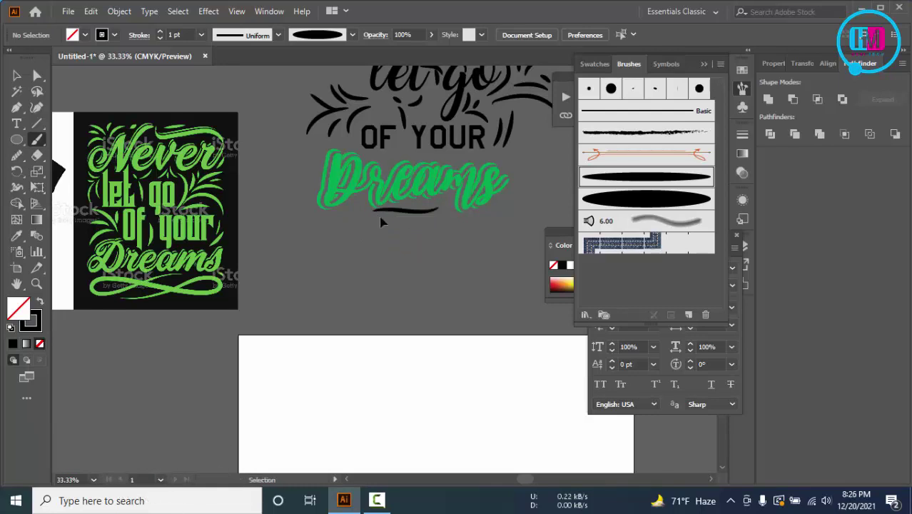
key(ctrl+z)
mouse_move(445, 209)
mouse_down()
mouse_move(419, 212)
mouse_move(359, 250)
mouse_move(380, 216)
mouse_up()
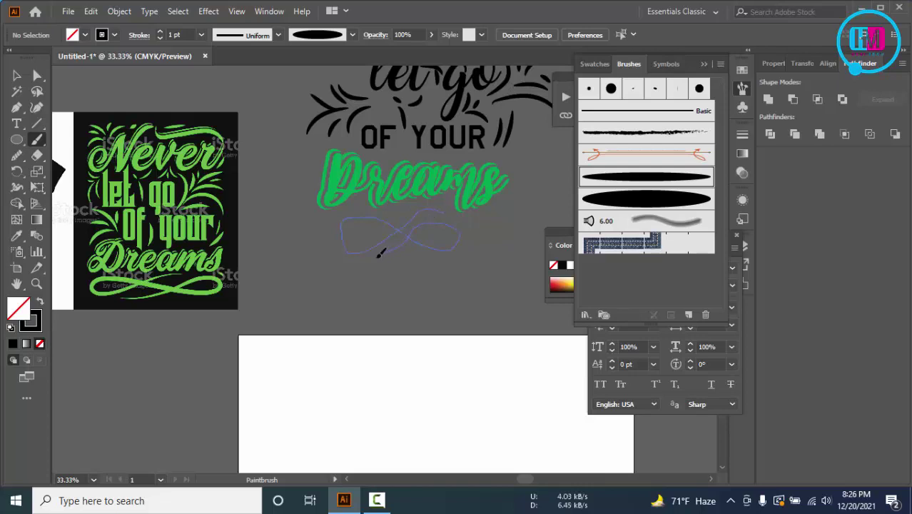
drag(417, 226, 340, 246)
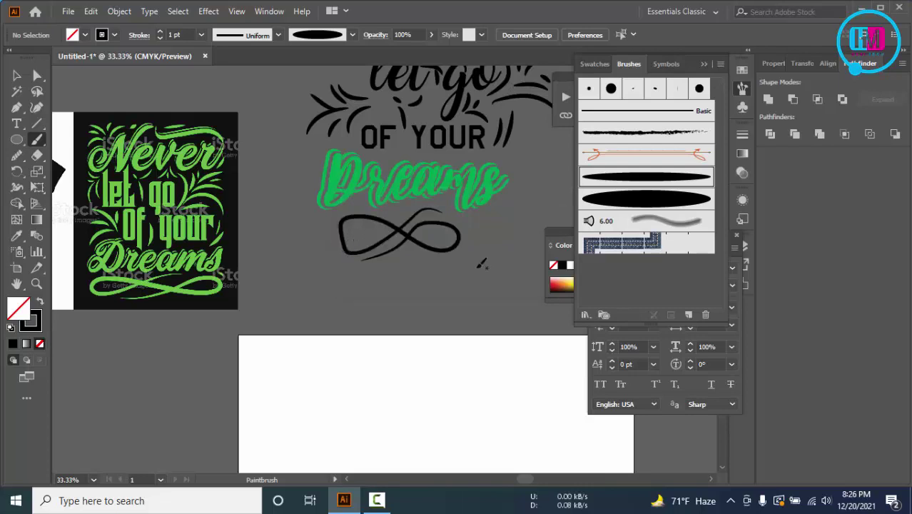
- Redraw the infinity swash beneath 'Dreams' until it looks right
key(ctrl+z)
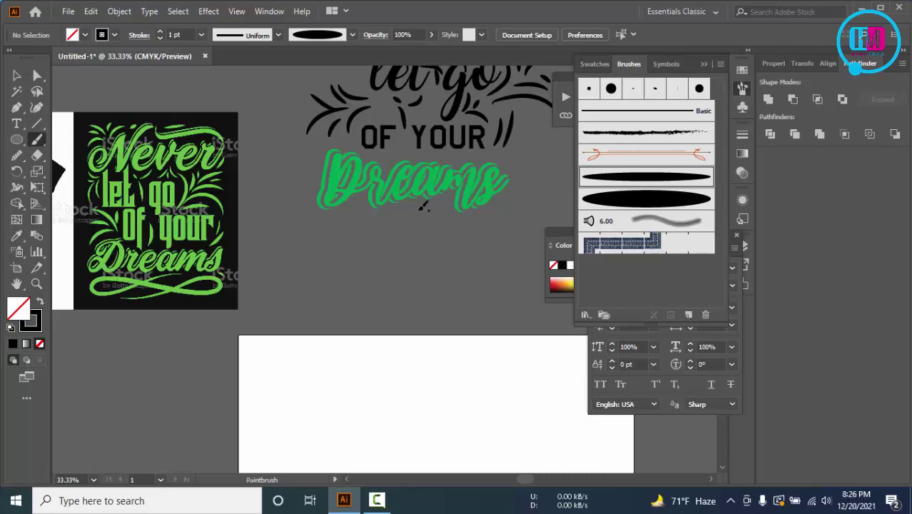
mouse_move(366, 225)
mouse_down()
mouse_move(441, 237)
mouse_move(361, 253)
mouse_up()
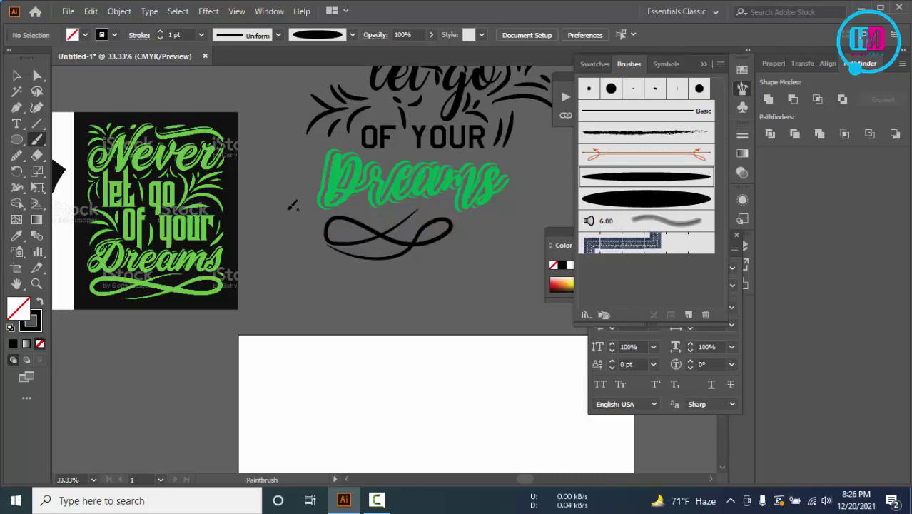
key(ctrl+z)
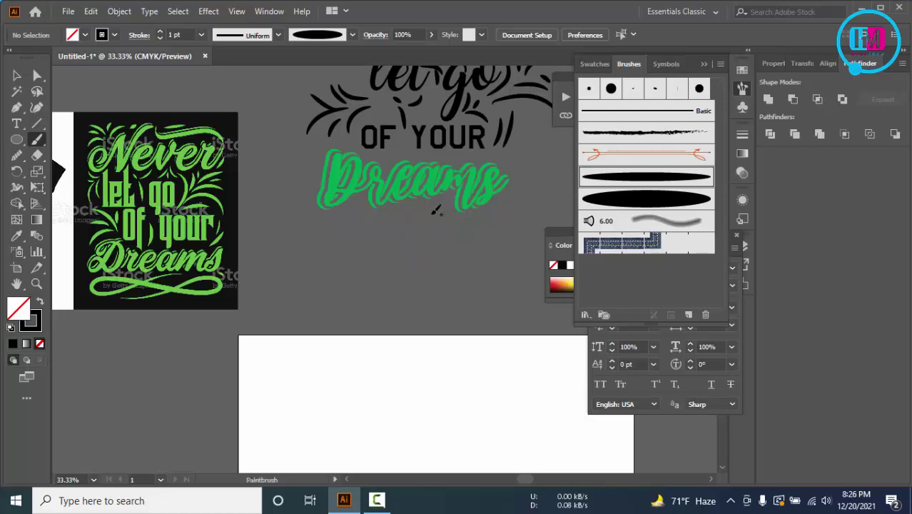
drag(346, 264, 346, 264)
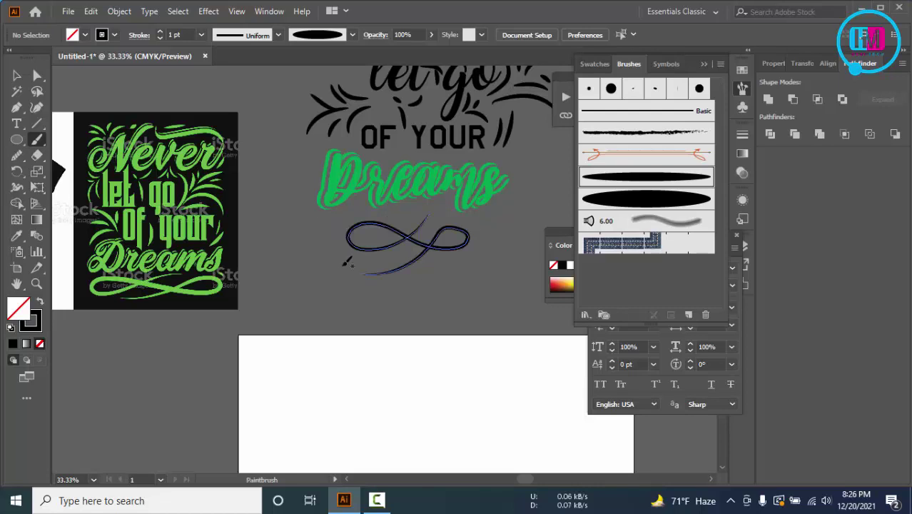
key(ctrl+z)
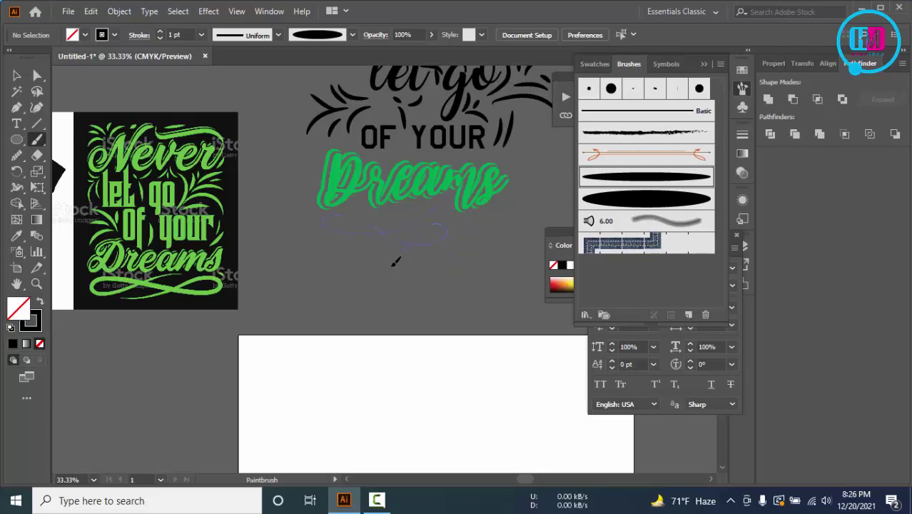
drag(299, 228, 325, 221)
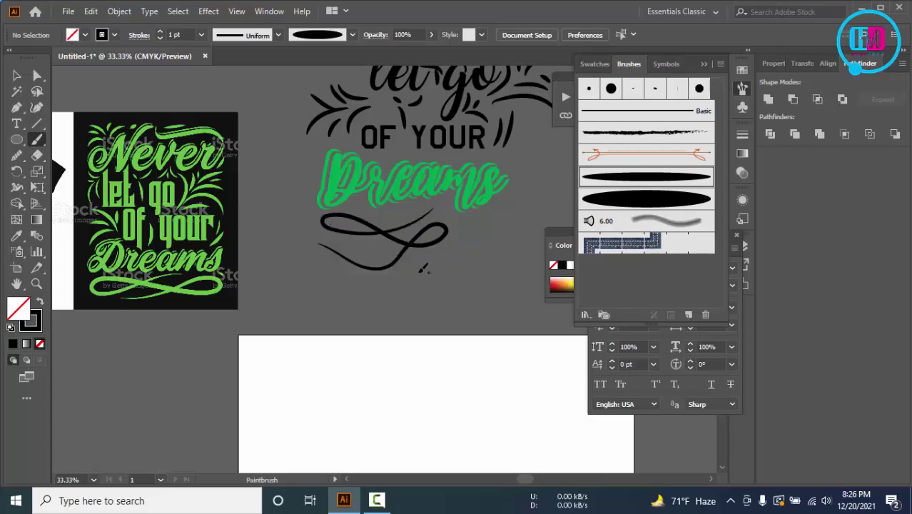
- Smooth the infinity swash under 'Dreams' and give it a 2 pt stroke
click(17, 75)
click(440, 266)
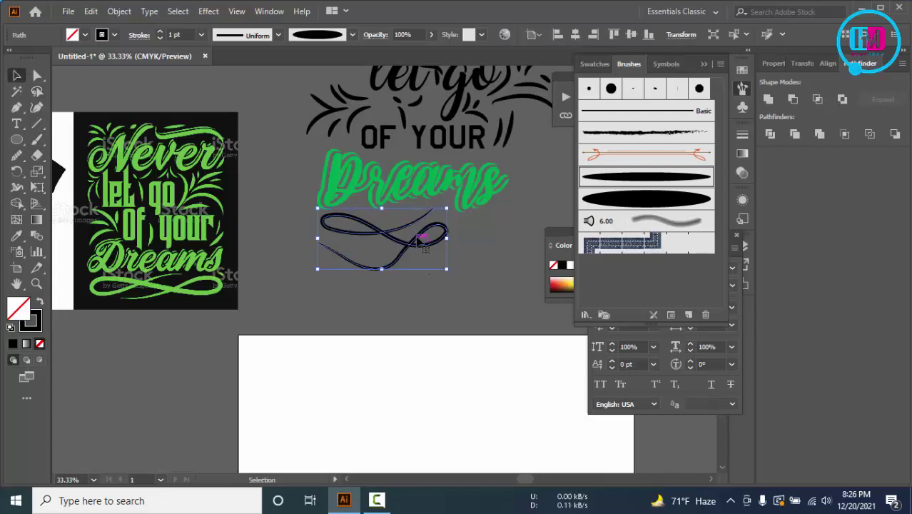
click(17, 155)
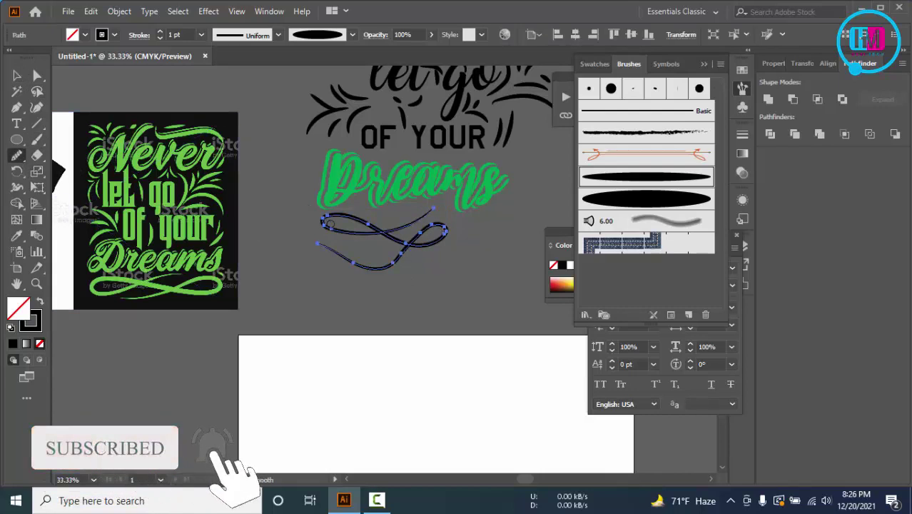
click(175, 35)
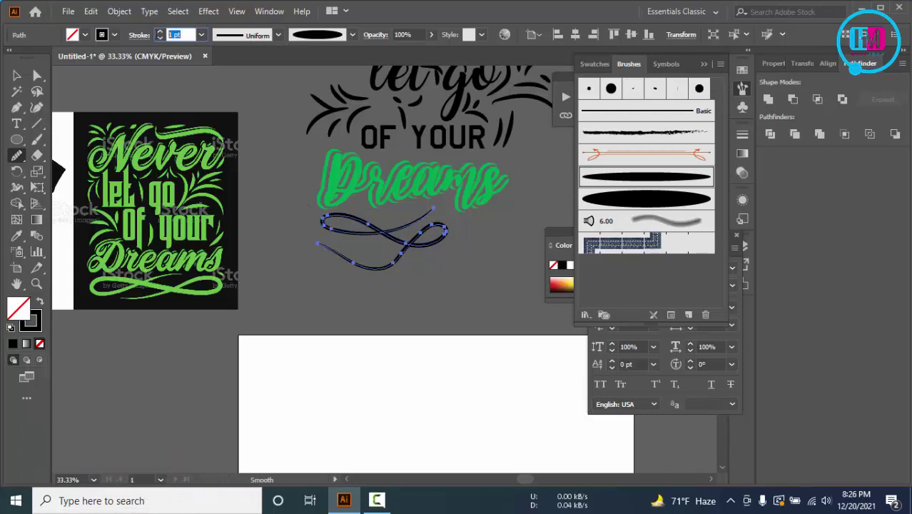
key(Up)
key(Down)
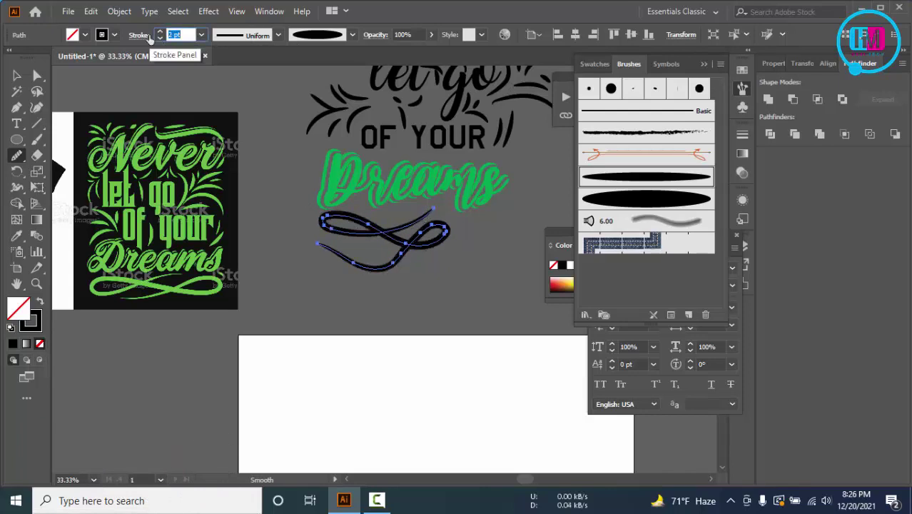
- Apply a variable width profile tapering at one end to the swash
click(353, 35)
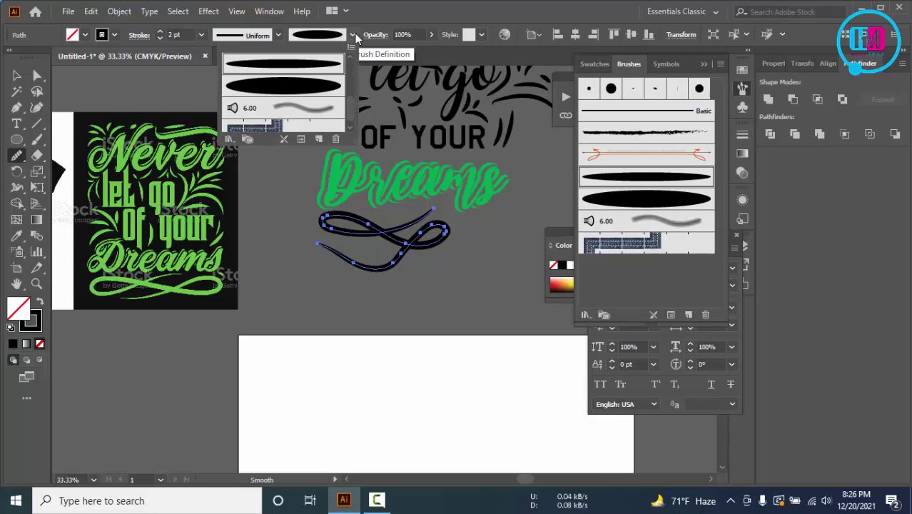
click(277, 35)
click(242, 99)
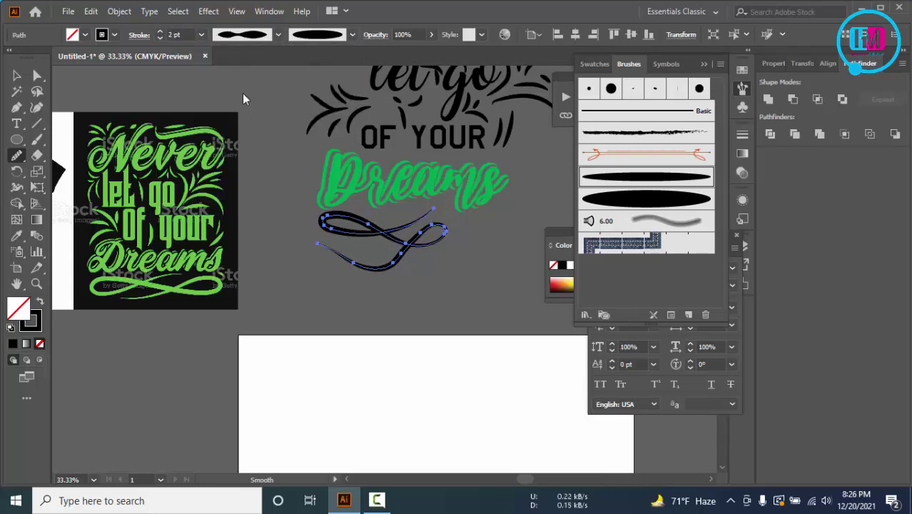
click(278, 35)
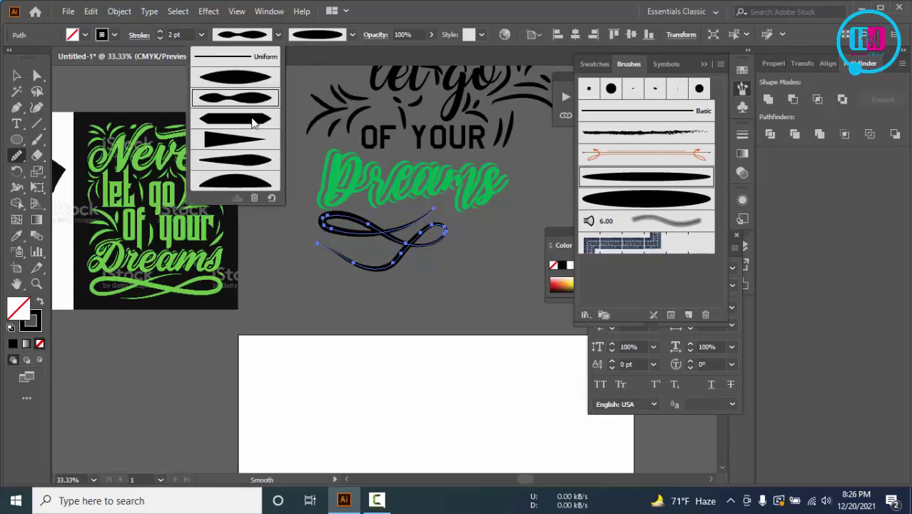
click(237, 157)
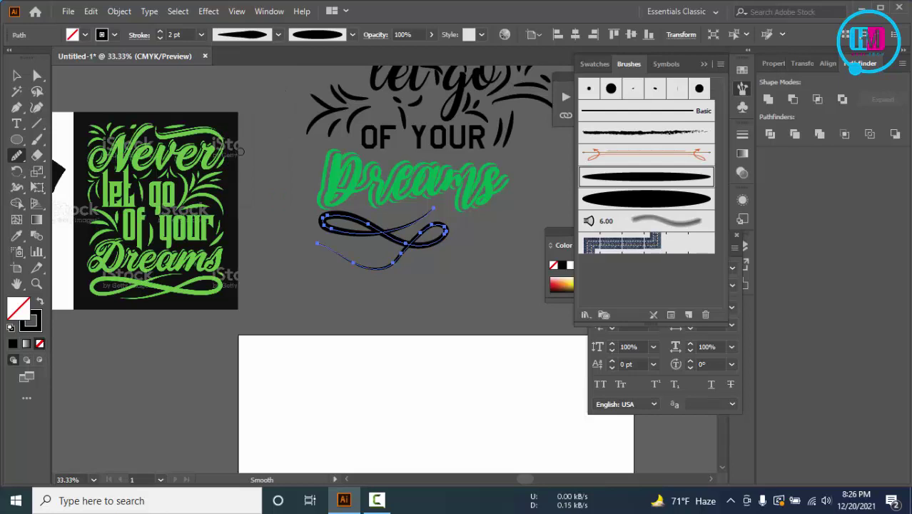
- Nudge the swash slightly right and expand its appearance into a filled shape
key(v)
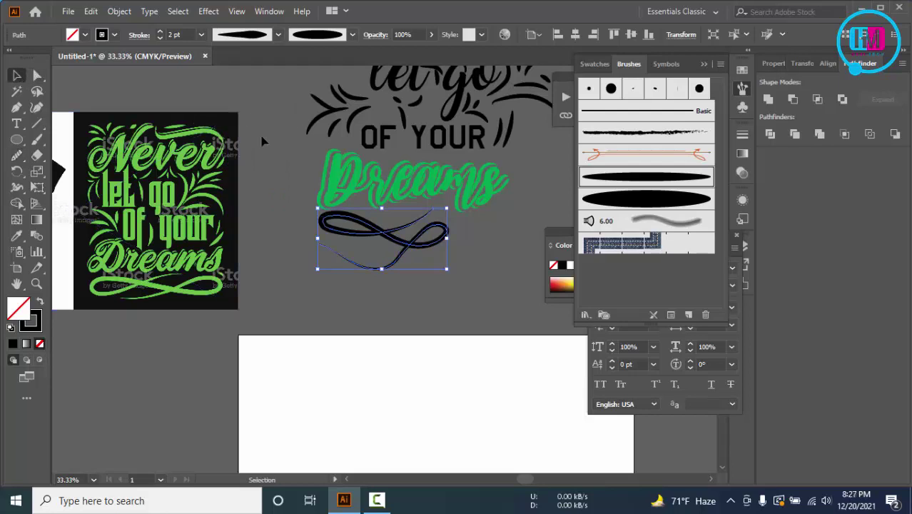
drag(446, 238, 458, 239)
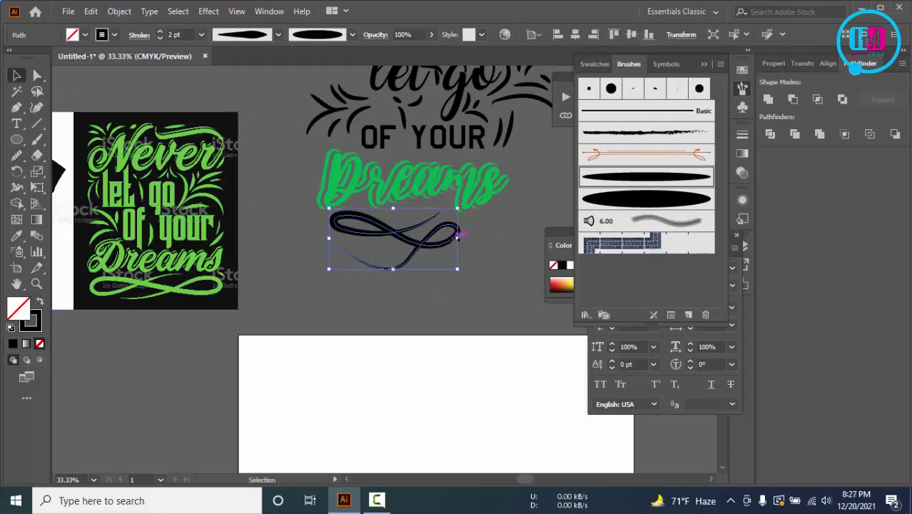
click(119, 11)
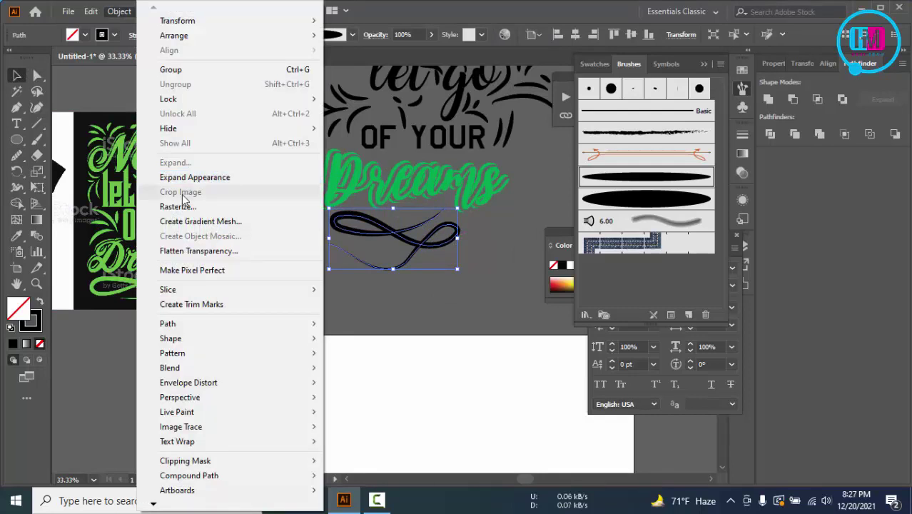
click(190, 177)
- Fill the swash under 'Dreams' with the green sampled from the lettering
key(i)
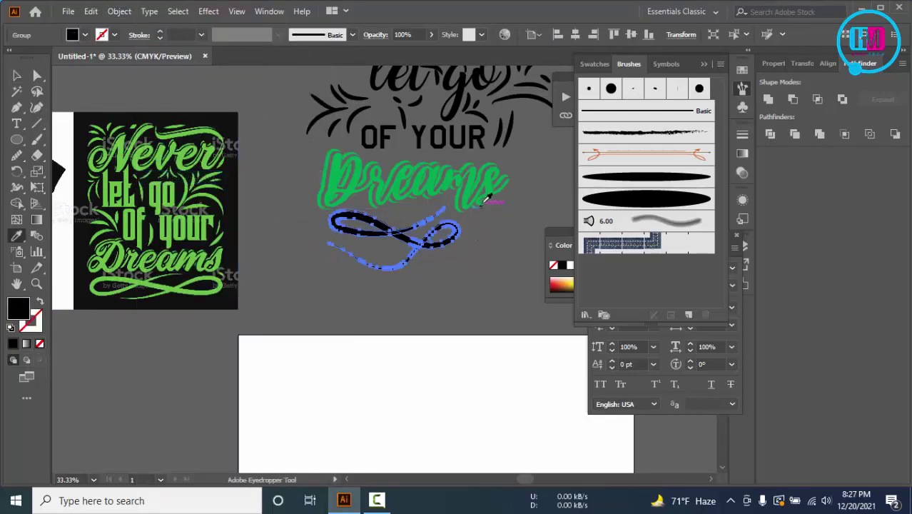
click(475, 183)
key(v)
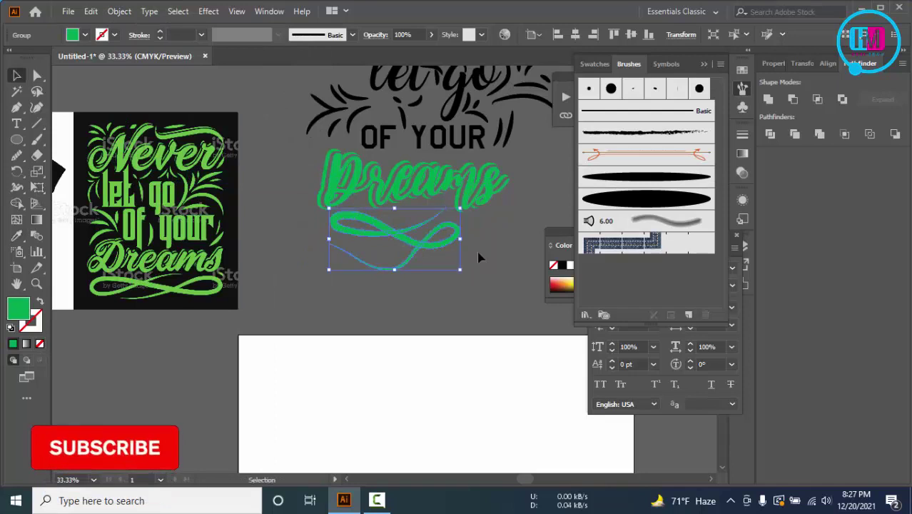
click(483, 247)
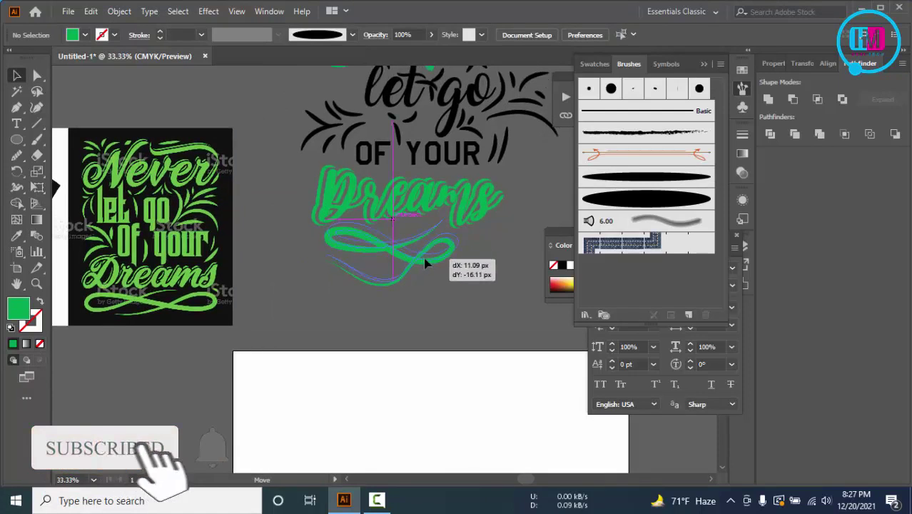
click(428, 253)
drag(529, 235, 481, 284)
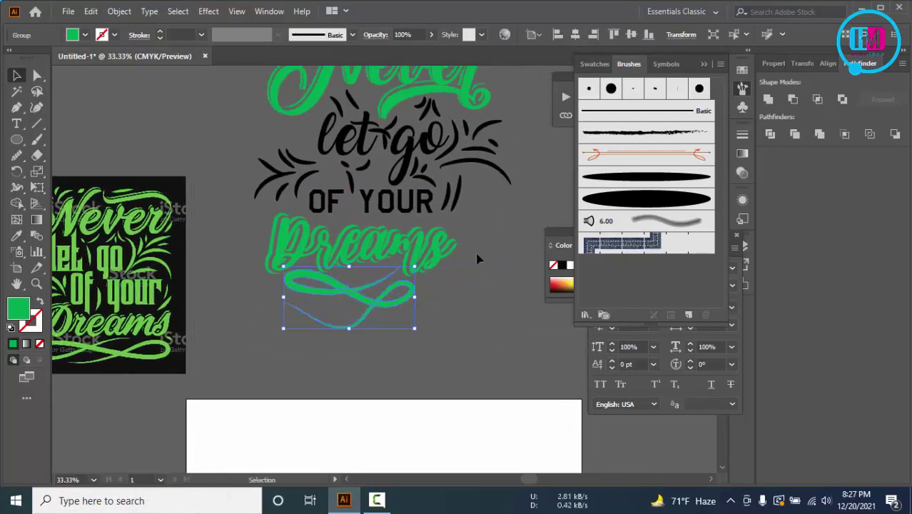
click(490, 230)
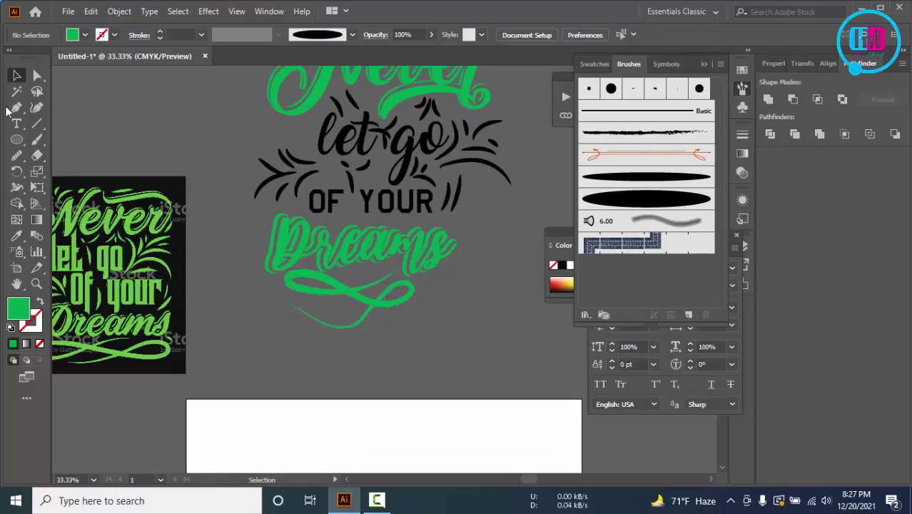
key(b)
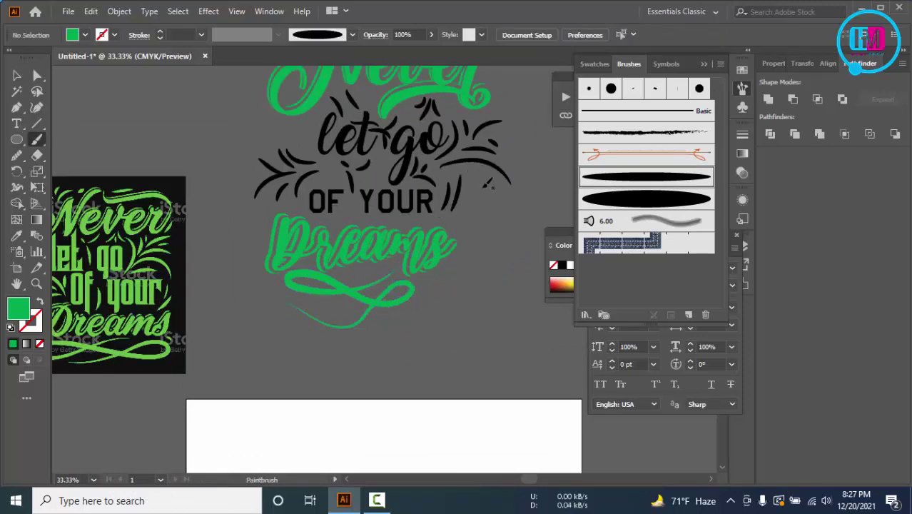
- Paint thin leaf strokes right of 'OF YOUR' and delete the unwanted one
key(shift+x)
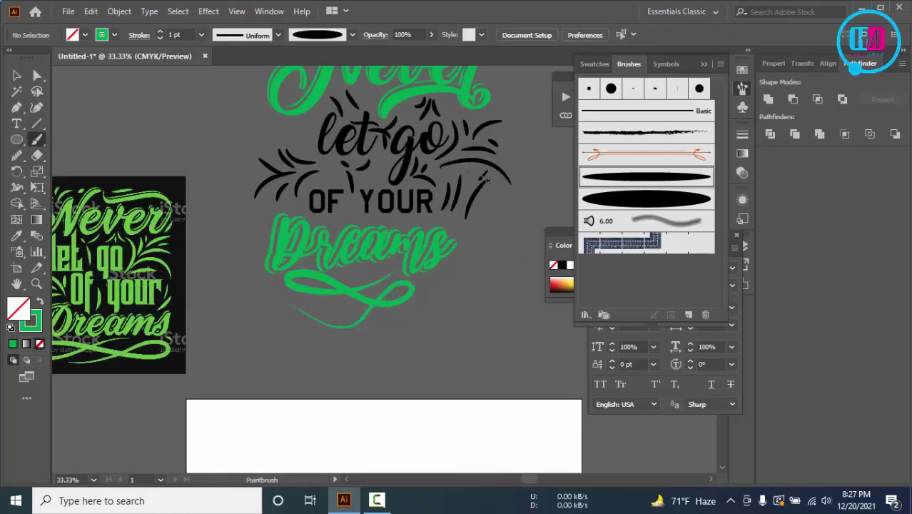
drag(486, 184, 476, 227)
drag(461, 179, 453, 209)
ctrl+click(483, 212)
mouse_move(467, 182)
mouse_down()
mouse_move(482, 213)
mouse_move(473, 236)
mouse_up()
drag(438, 214, 462, 254)
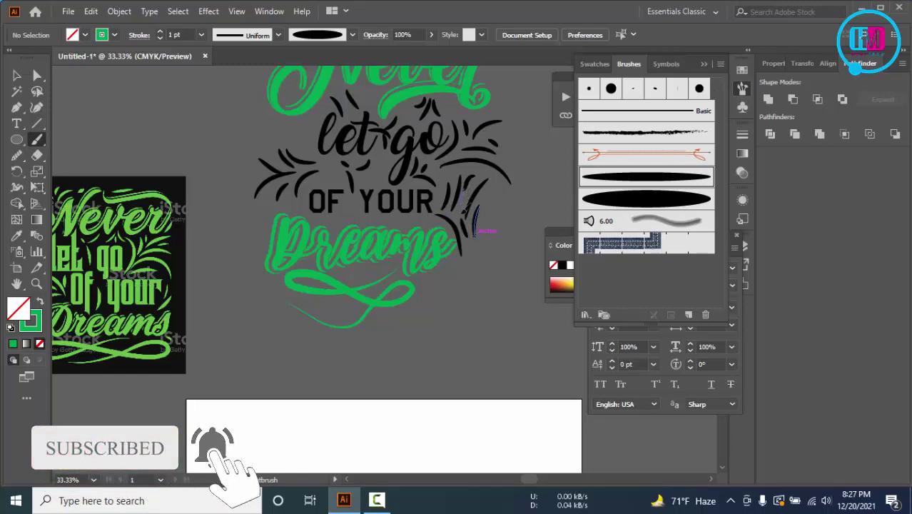
key(ctrl)
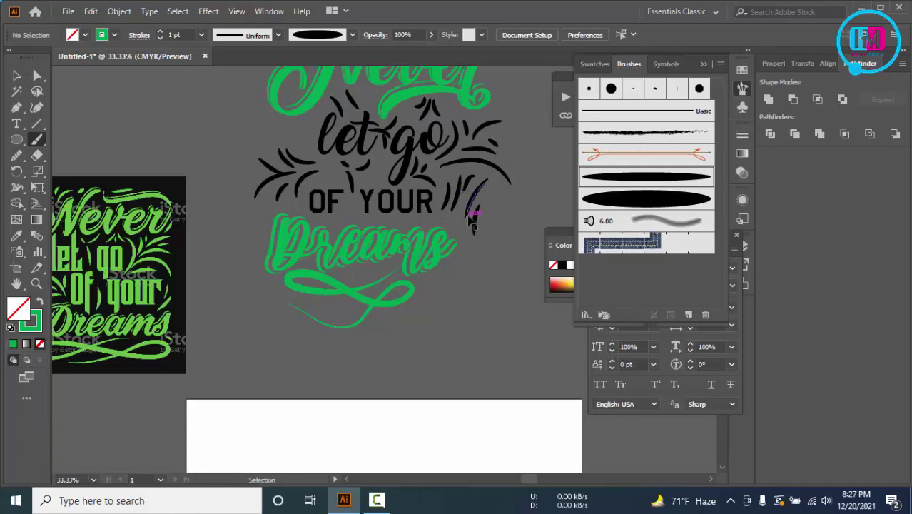
key(Delete)
- Repaint a single curved stroke to the right of 'OF YOUR'
key(shift+x)
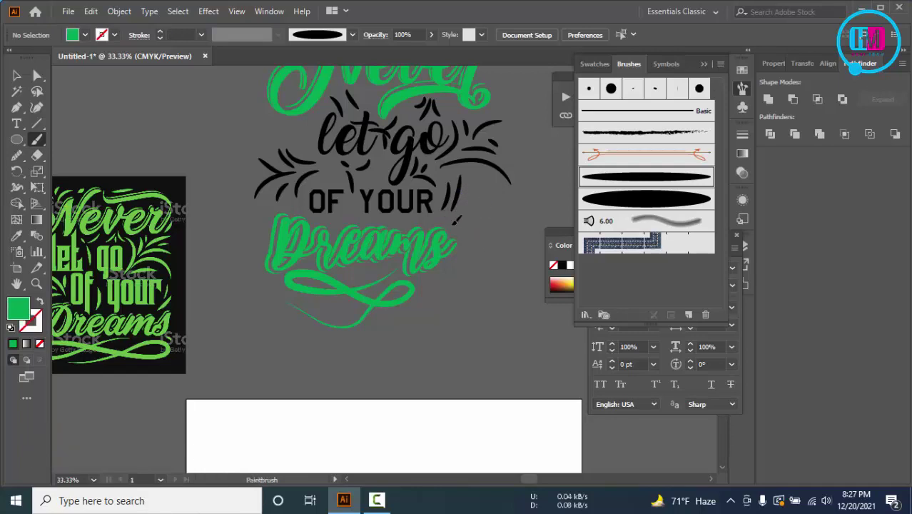
key(shift+x)
drag(482, 172, 493, 234)
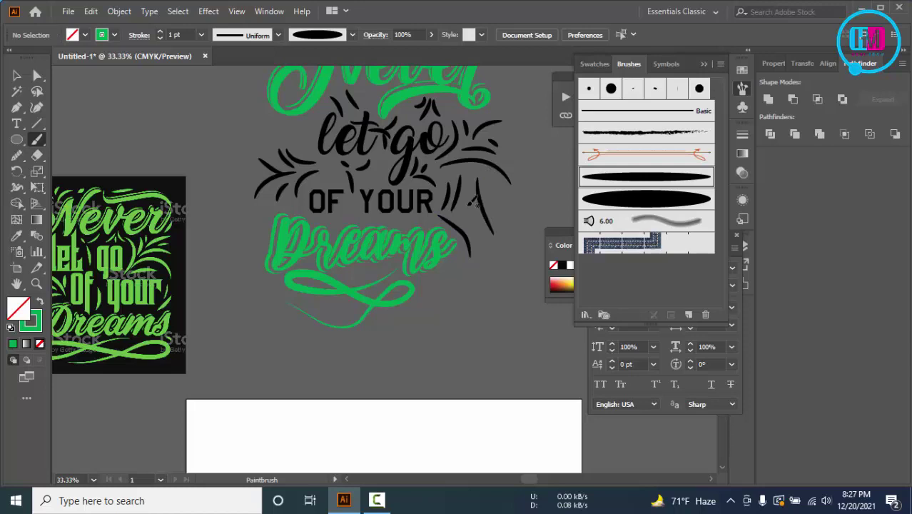
mouse_move(461, 188)
mouse_down()
mouse_move(471, 233)
mouse_move(496, 248)
mouse_up()
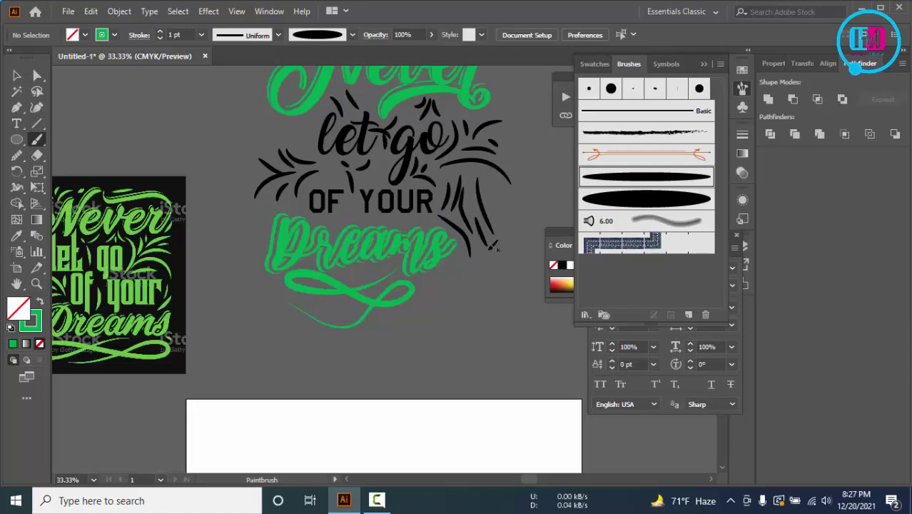
key(ctrl+z)
key(ctrl+z)
key(ctrl+z)
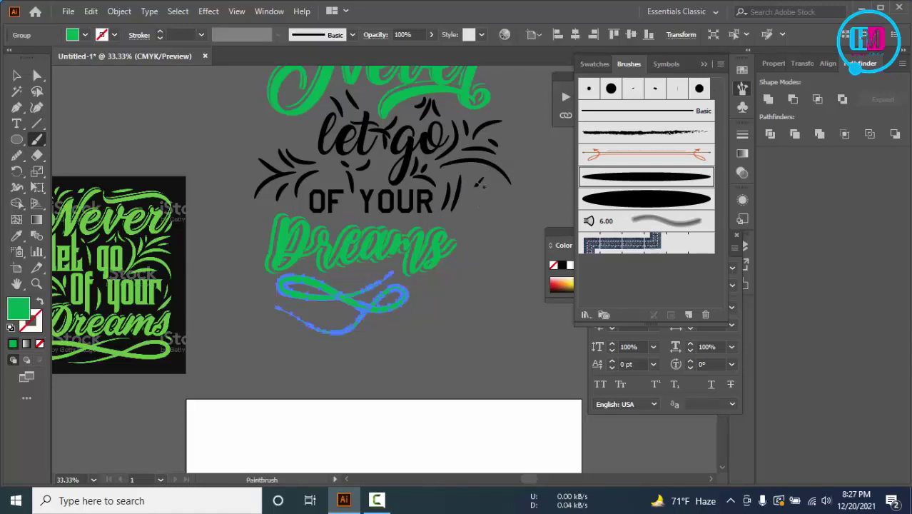
key(ctrl+shift+a)
drag(484, 174, 491, 218)
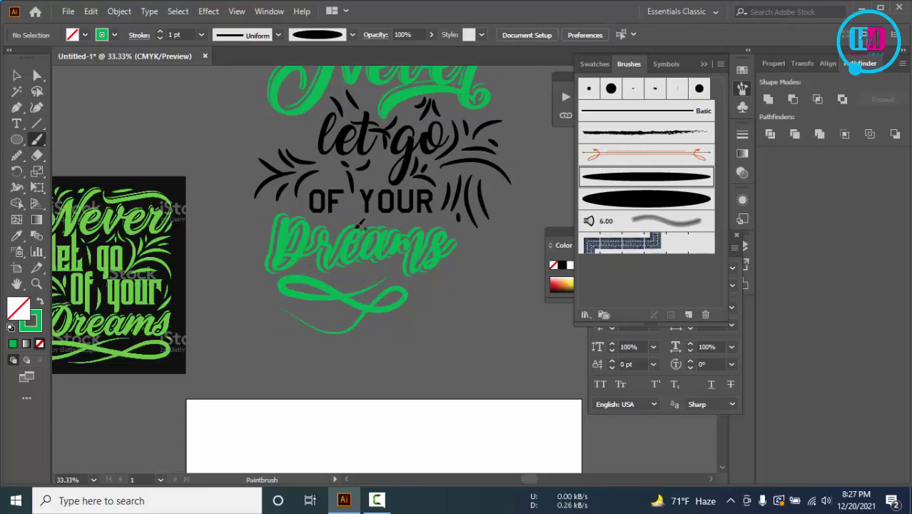
- Remove the stray stroke drawn beside 'let go'
key(ctrl+minus)
key(ctrl+minus)
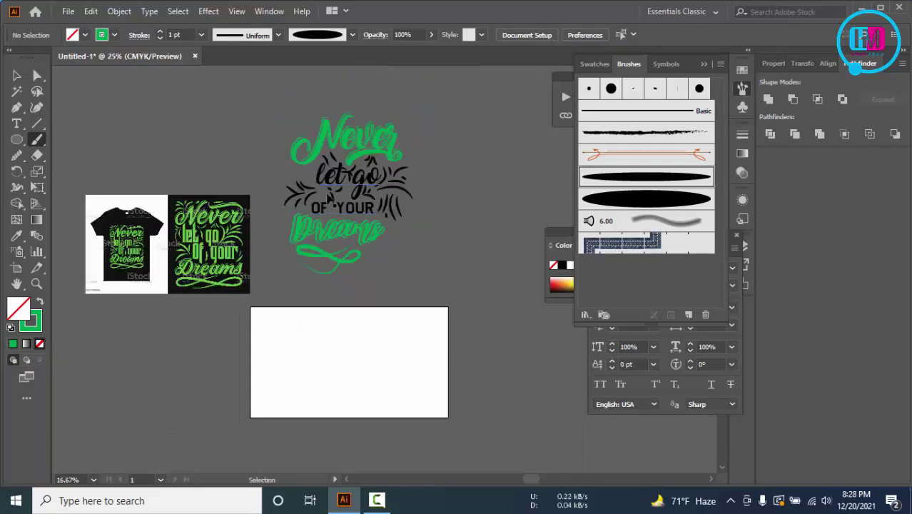
key(ctrl+plus)
key(ctrl+plus)
key(ctrl+plus)
key(ctrl+plus)
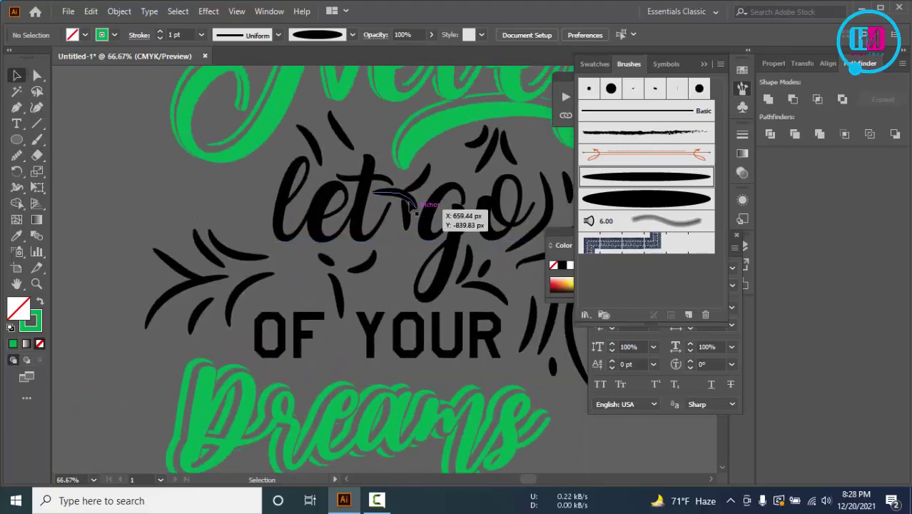
key(ctrl+z)
key(ctrl+z)
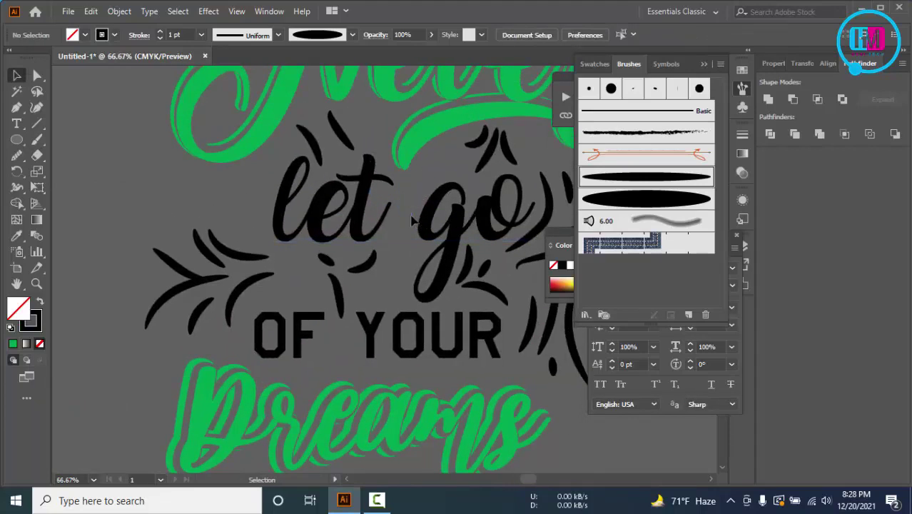
scroll(372, 218, down, 2)
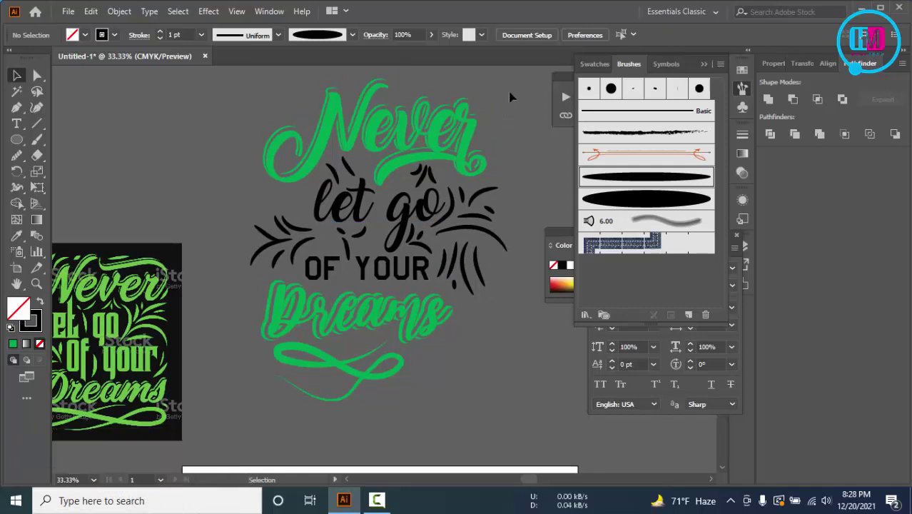
- Turn the selected middle lettering and the left arrow green with the Eyedropper
drag(509, 96, 296, 436)
key(i)
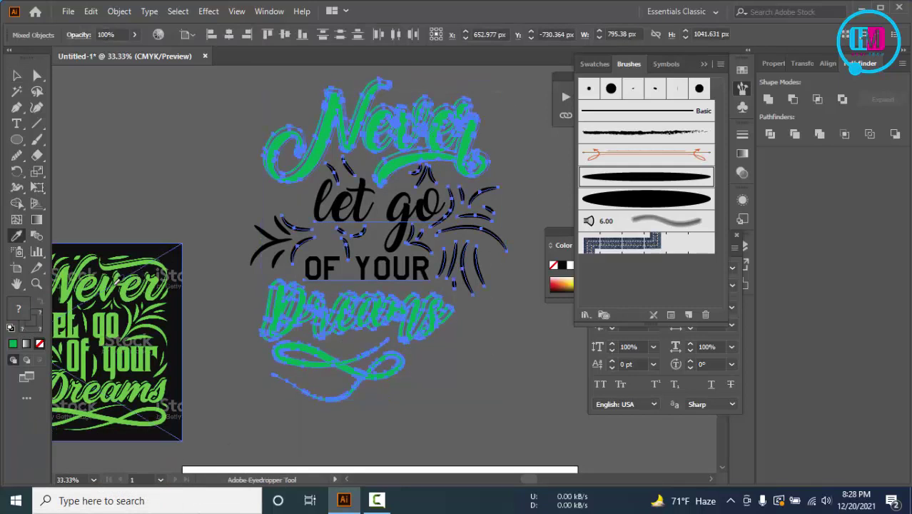
click(114, 285)
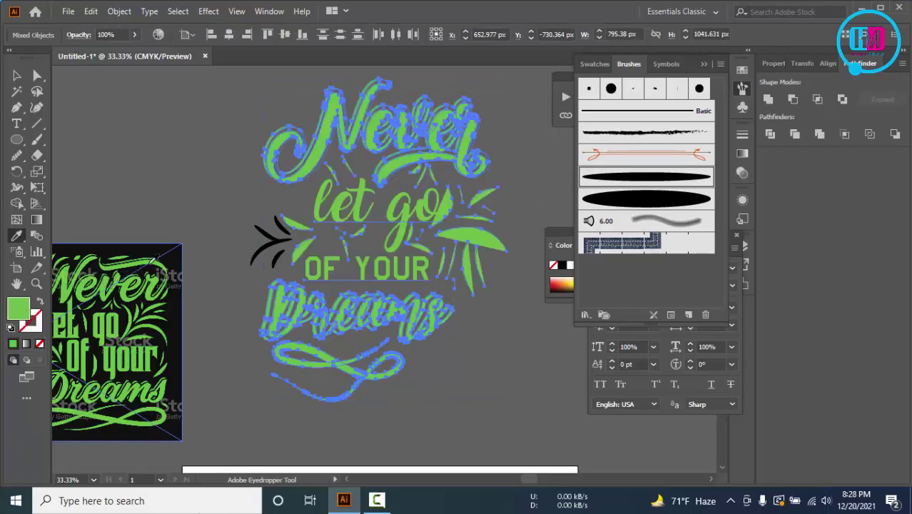
ctrl+click(210, 197)
drag(242, 207, 493, 435)
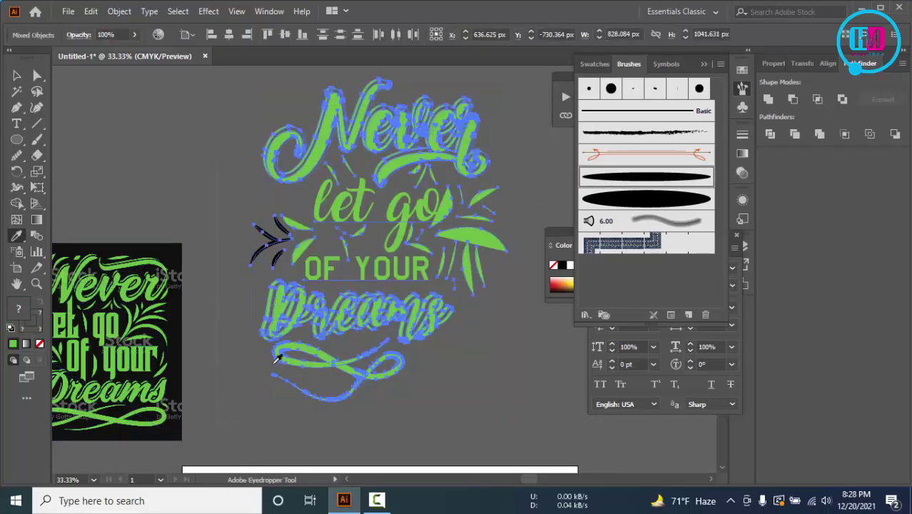
click(113, 285)
key(v)
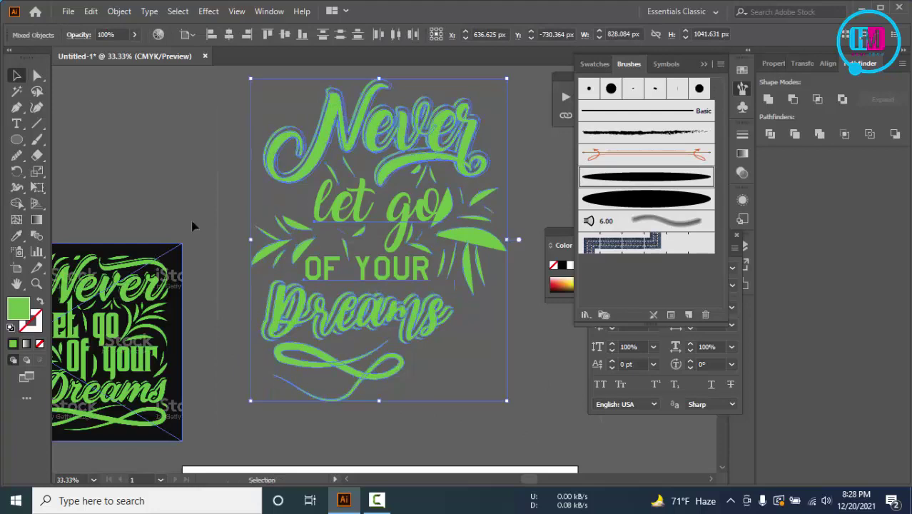
click(250, 187)
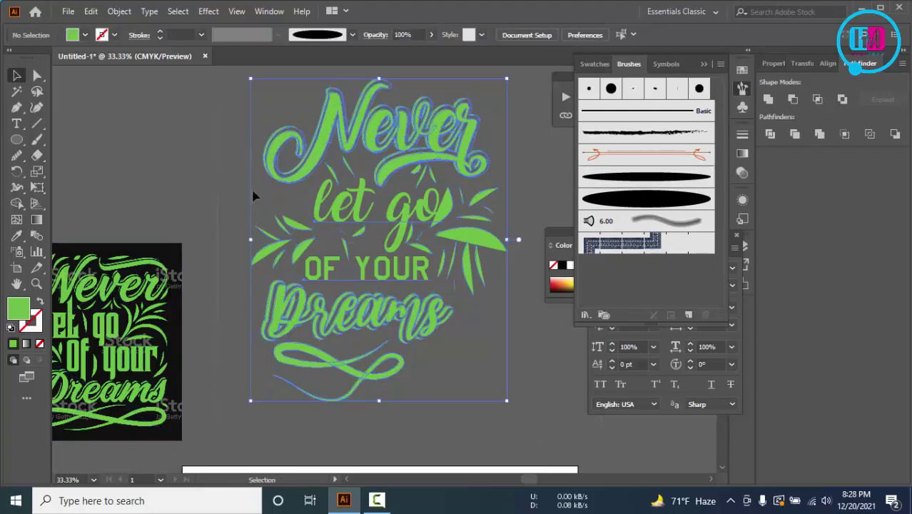
- Expand the appearance of the 'let go' artwork, temporarily removing 'Never', 'Dreams' and the swirl
click(502, 247)
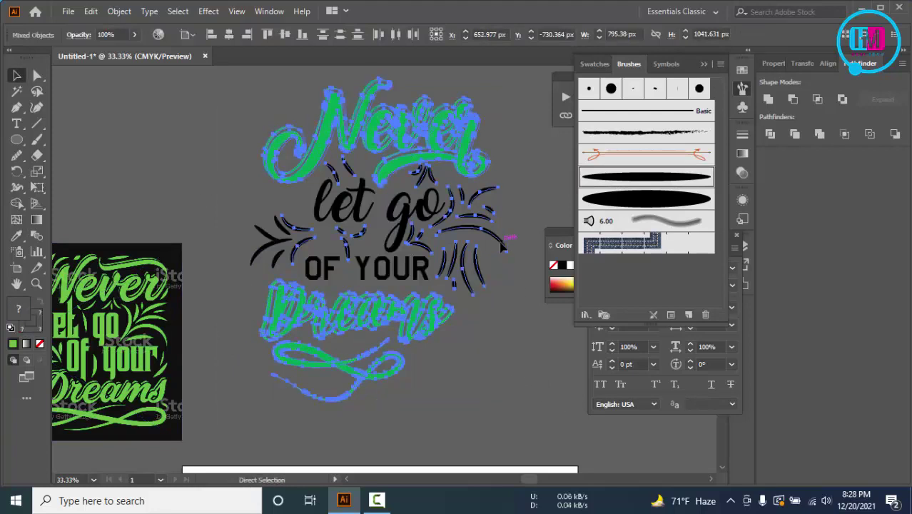
click(421, 112)
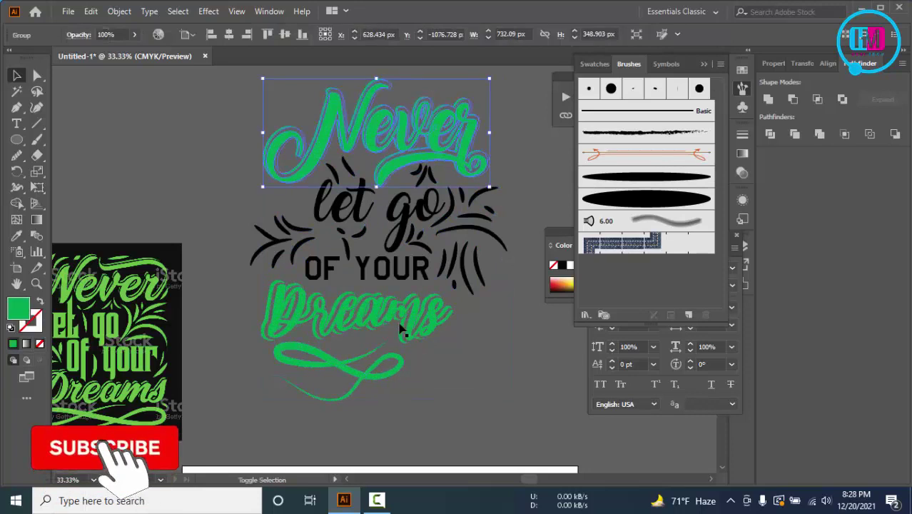
shift+click(407, 326)
key(Delete)
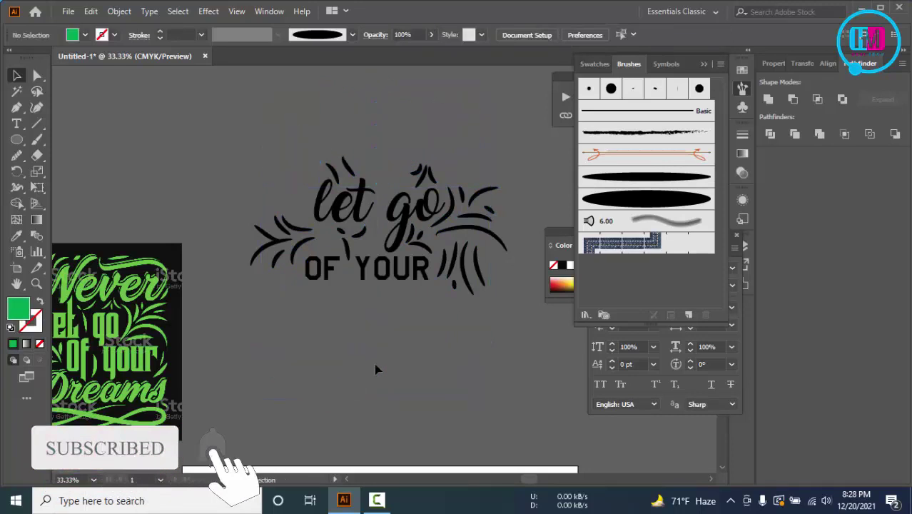
key(ctrl+a)
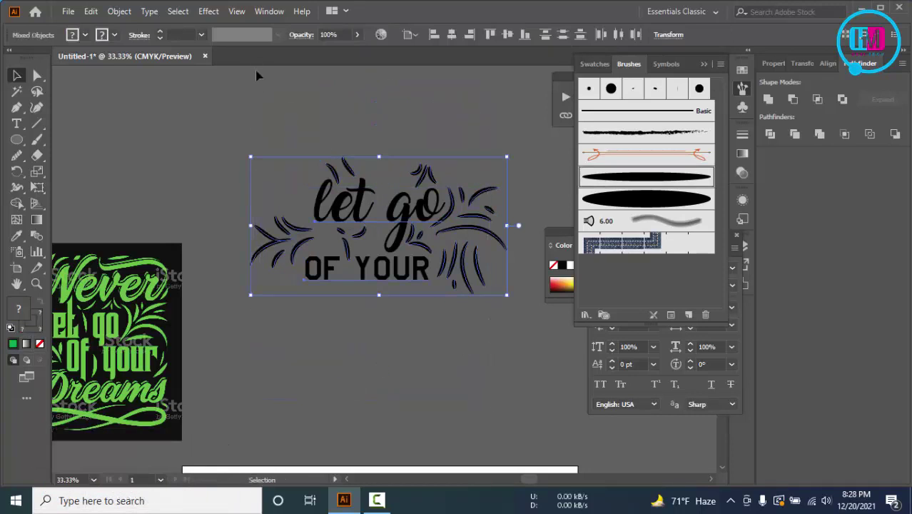
click(119, 11)
click(163, 175)
click(460, 344)
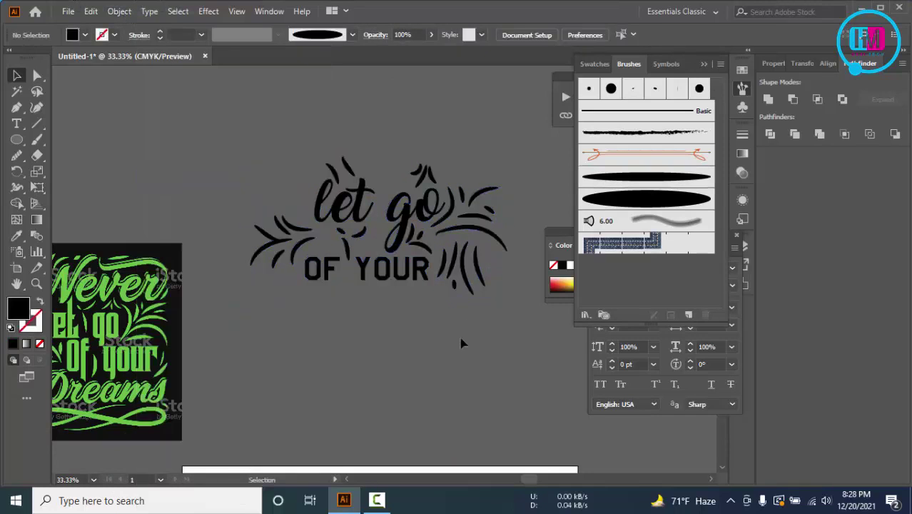
key(ctrl+v)
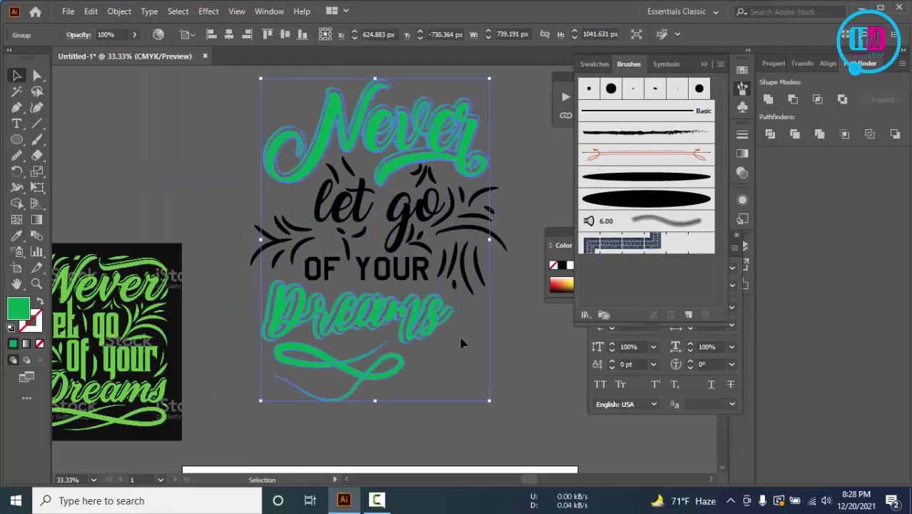
click(542, 333)
- Apply the green of 'Never' to all the lettering and swashes
key(ctrl+a)
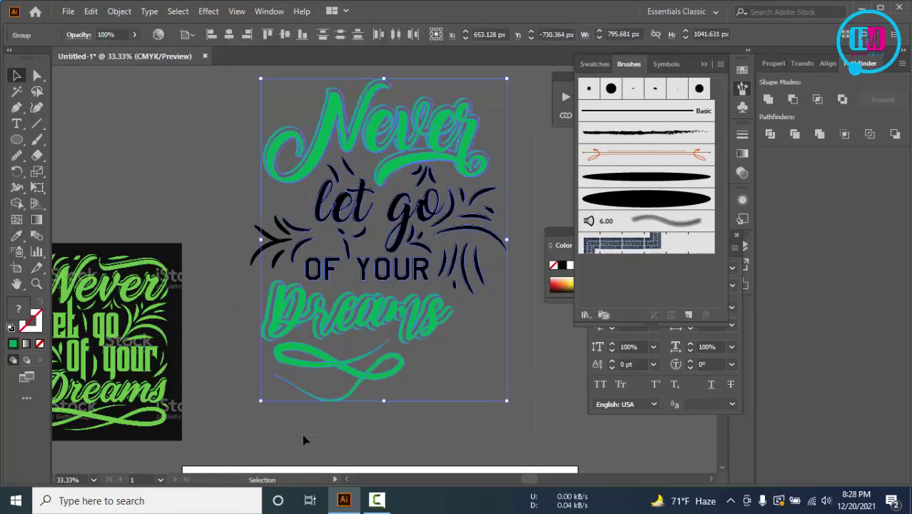
key(i)
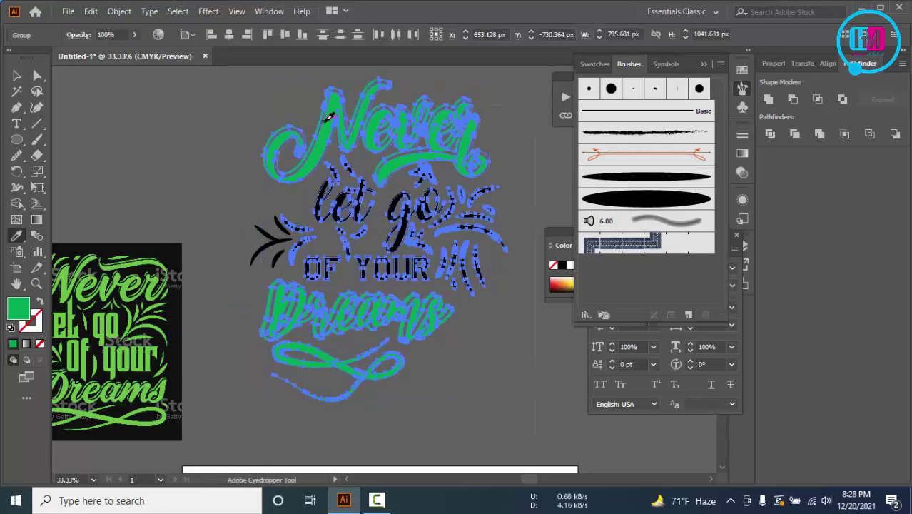
click(328, 116)
key(v)
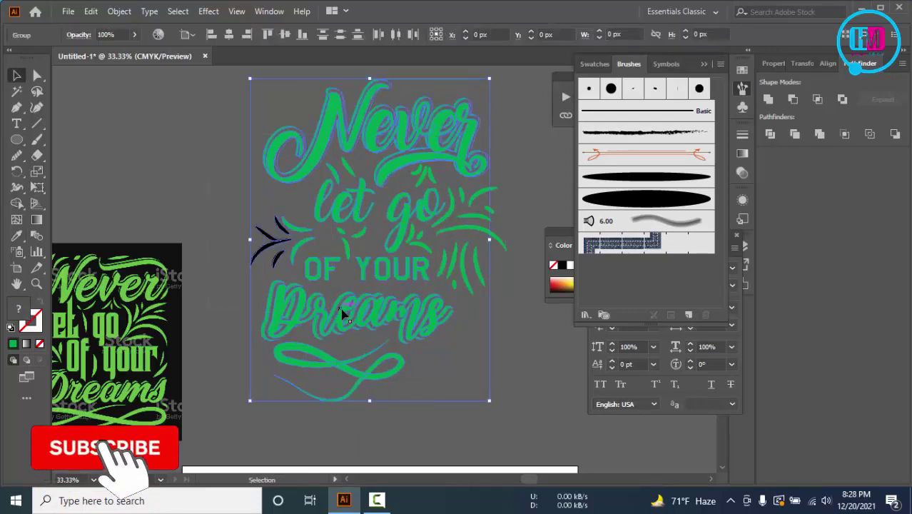
key(i)
click(326, 127)
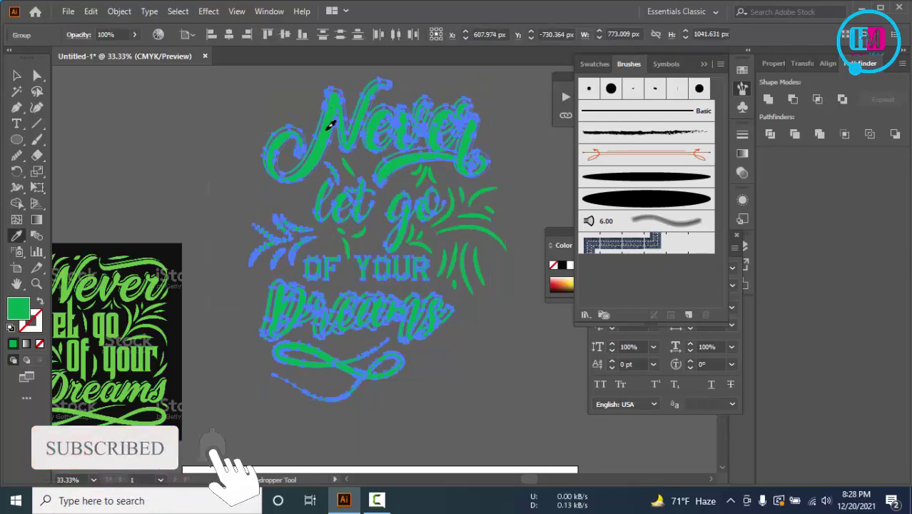
key(v)
click(252, 167)
- Shift the green lettering group slightly left, then ungroup it
alt+scroll(497, 228, down, 1)
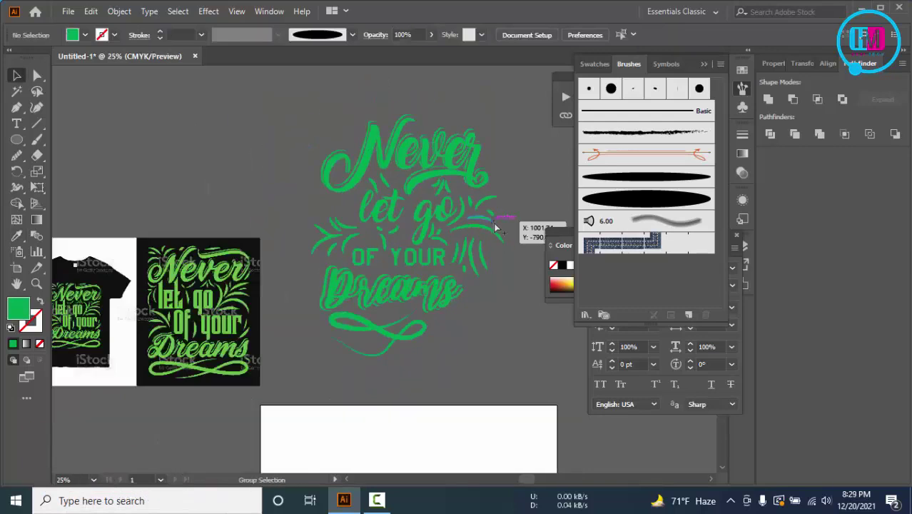
drag(431, 306, 448, 298)
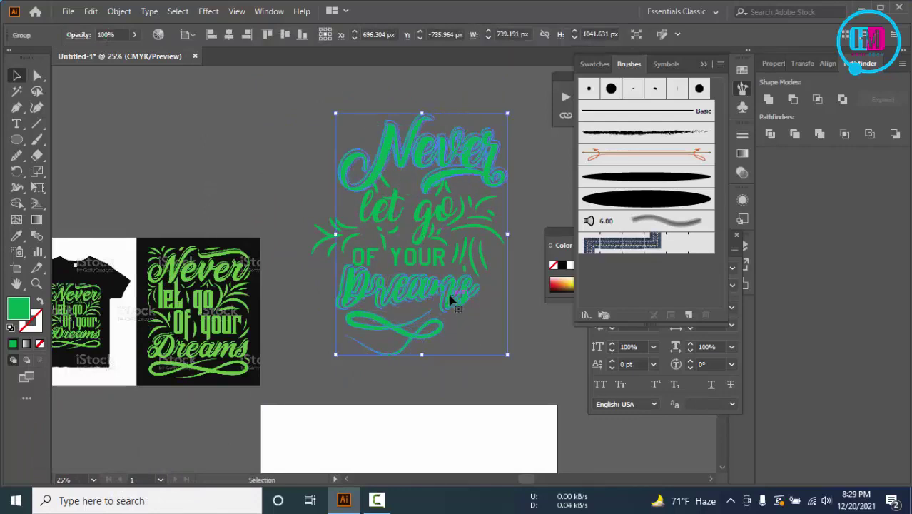
right_click(448, 298)
click(520, 396)
drag(462, 308, 421, 304)
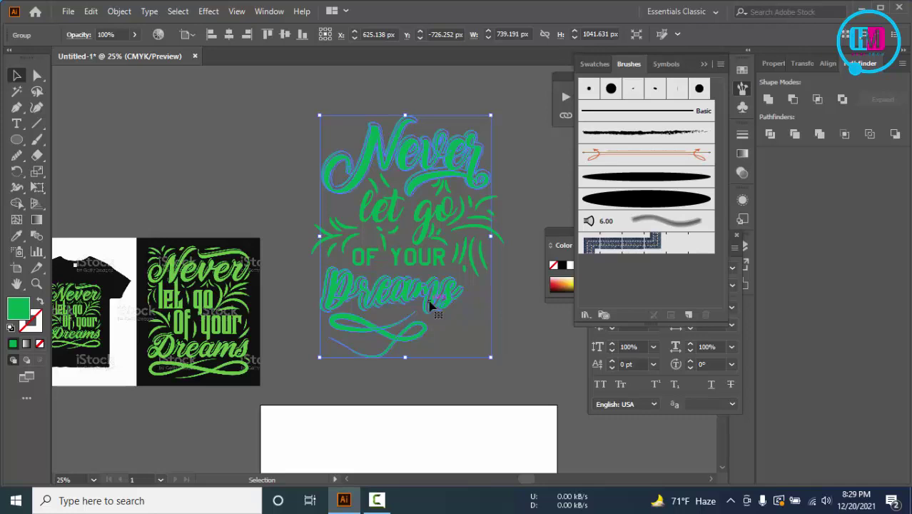
right_click(431, 306)
click(468, 179)
- Enlarge the word 'Dreams' from its centre
click(475, 338)
click(462, 319)
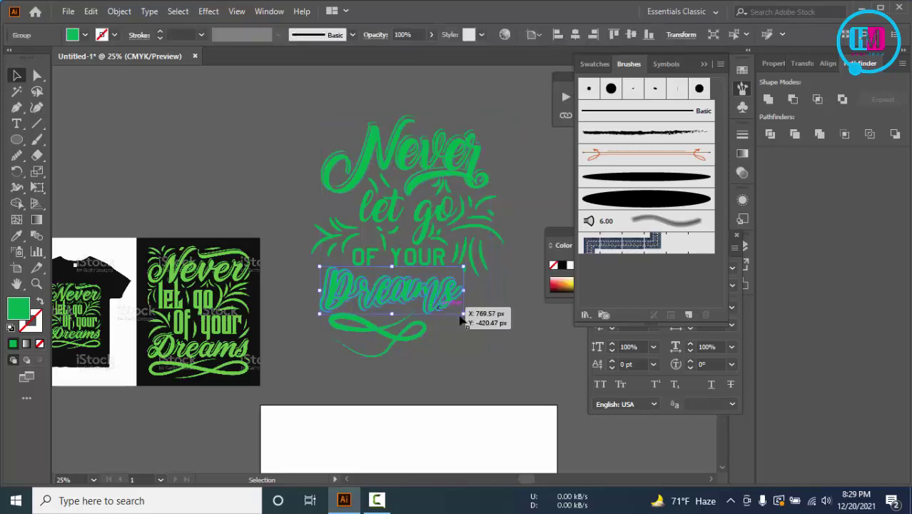
drag(463, 313, 477, 316)
click(420, 351)
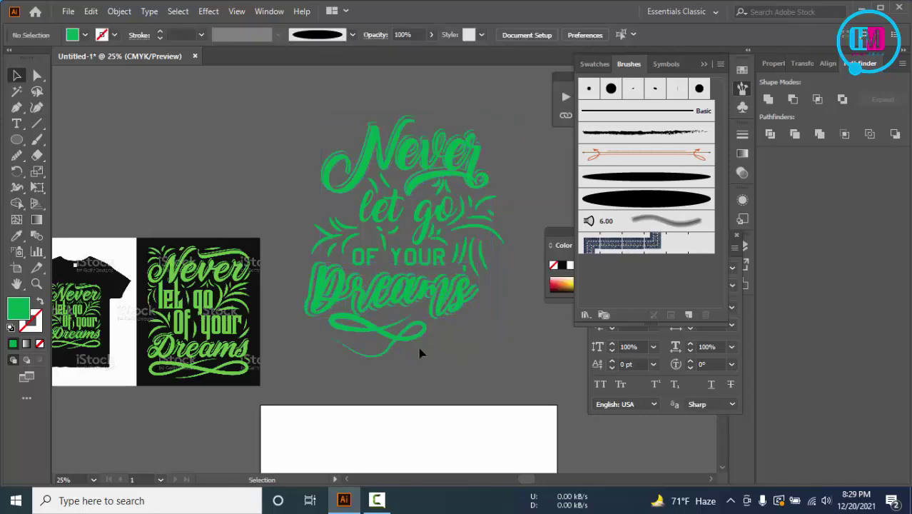
- Move the swirl slightly right and down, and shift the 'Never let go of your' lines up-left
drag(378, 339, 409, 350)
click(482, 328)
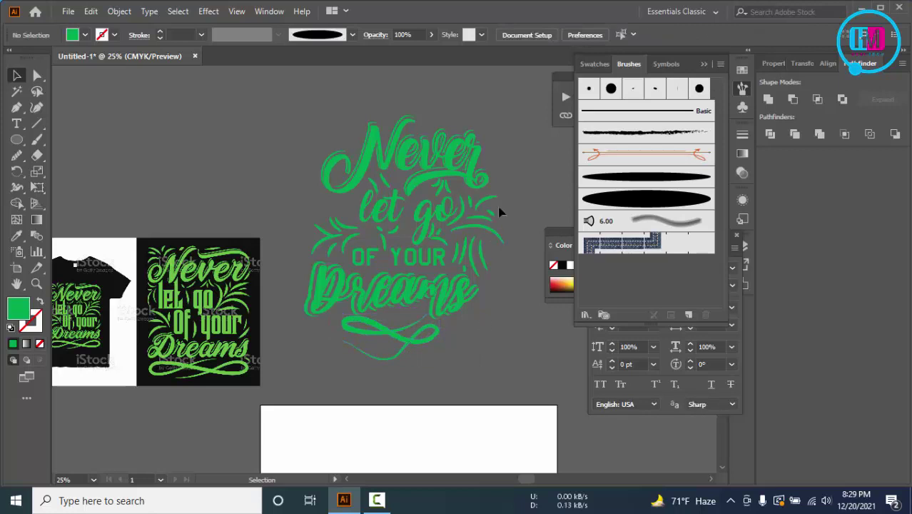
drag(412, 243, 400, 240)
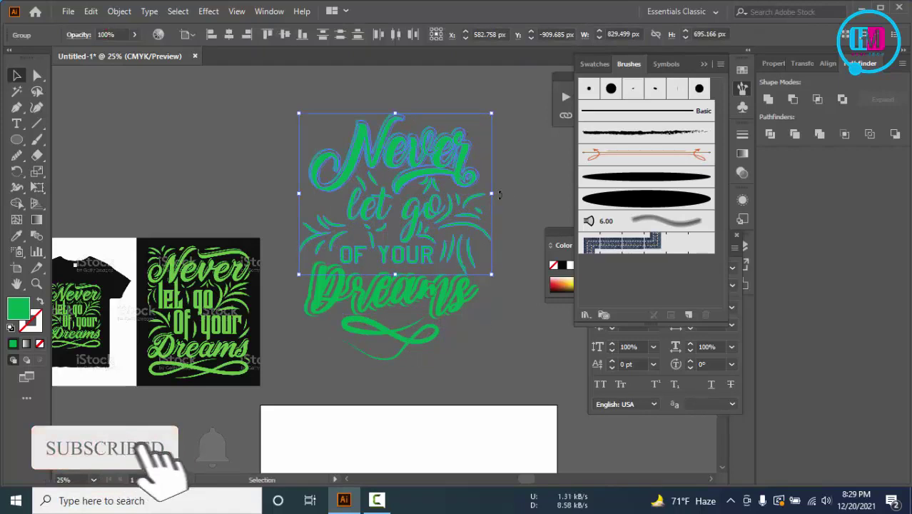
drag(455, 184, 465, 174)
click(369, 160)
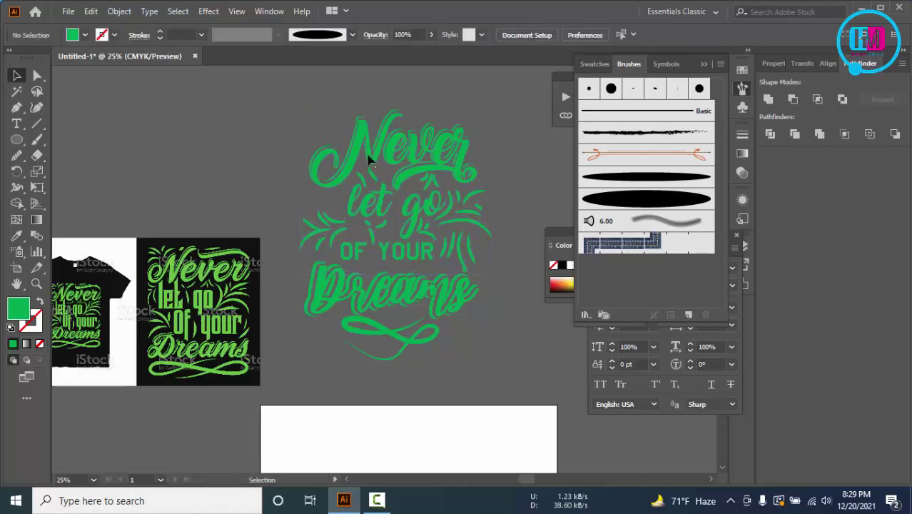
- Pan the view to recentre the finished lettering artwork
click(433, 286)
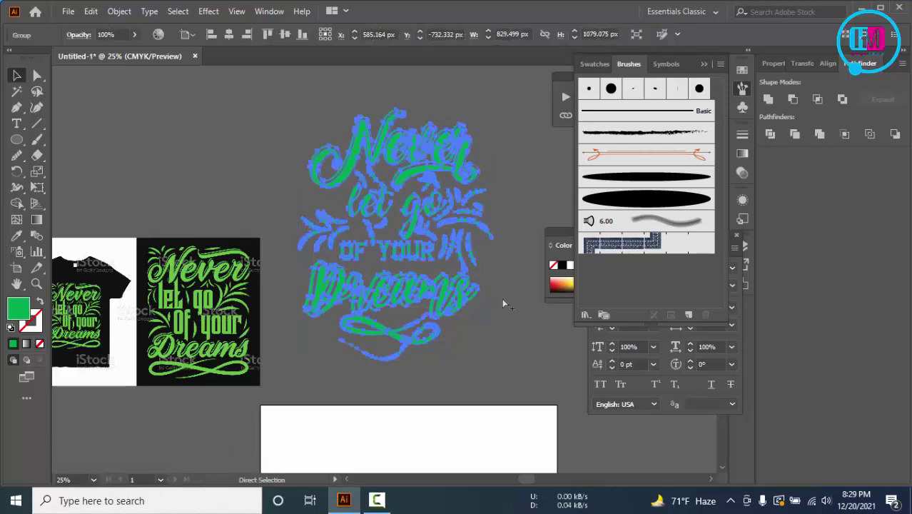
alt+scroll(501, 298, down, 3)
drag(501, 311, 421, 315)
alt+scroll(388, 330, up, 3)
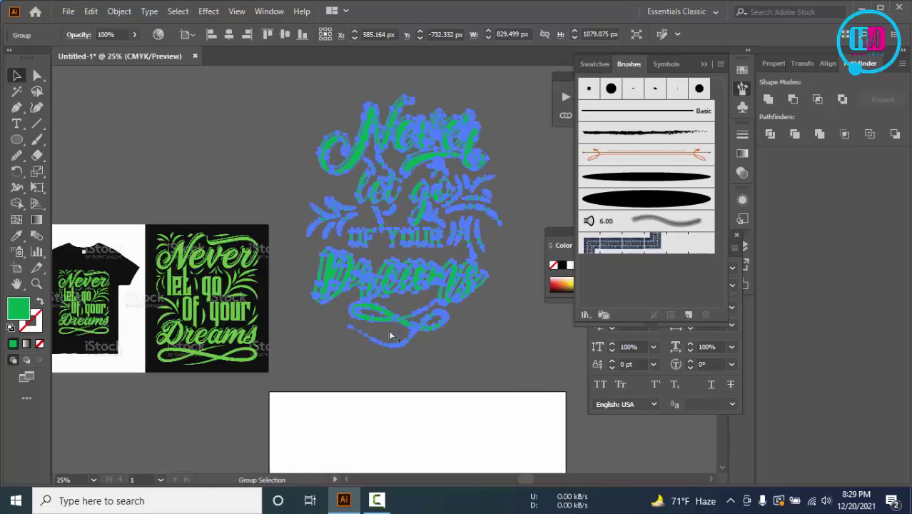
click(306, 362)
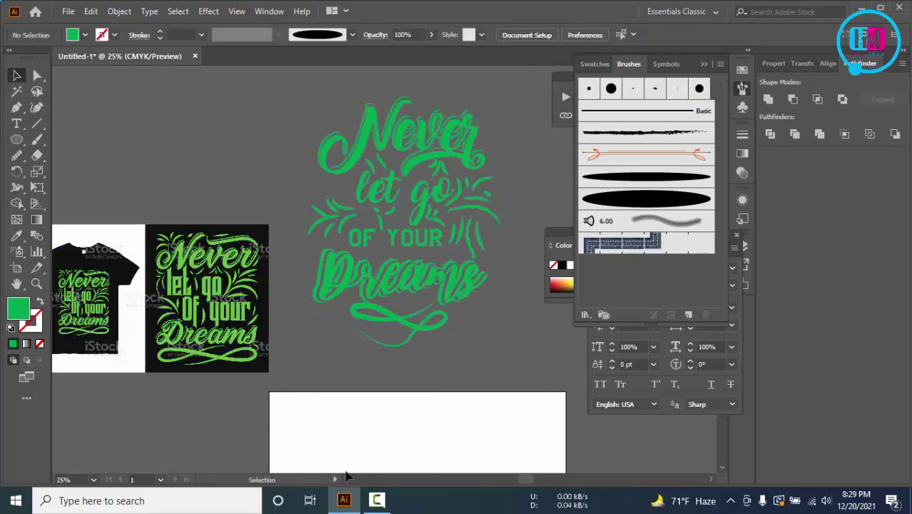